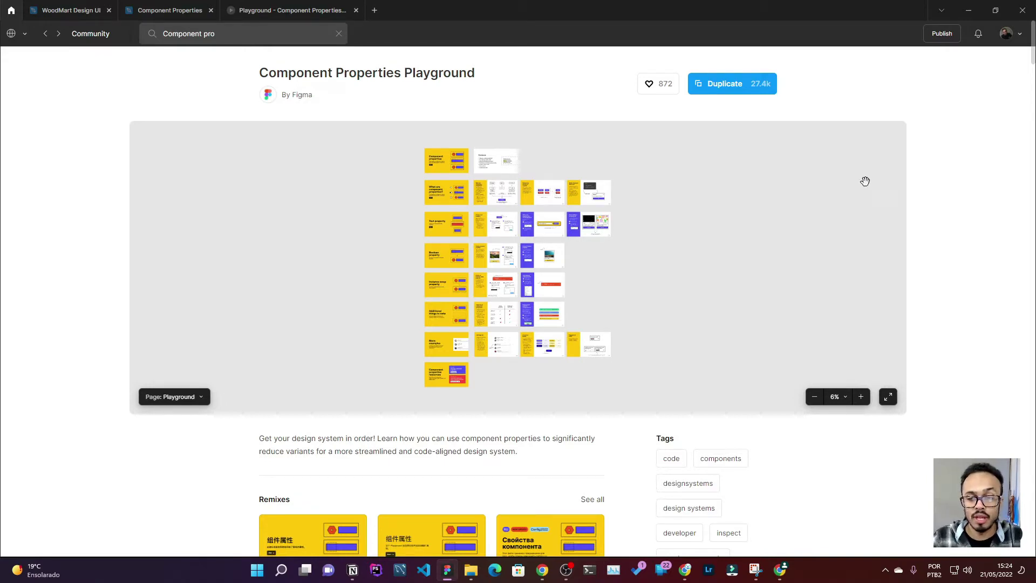
# Scroll through the community file's comments, then open the Playground prototype presentation
pyautogui.moveTo(1032, 59); pyautogui.dragTo(1032, 108)
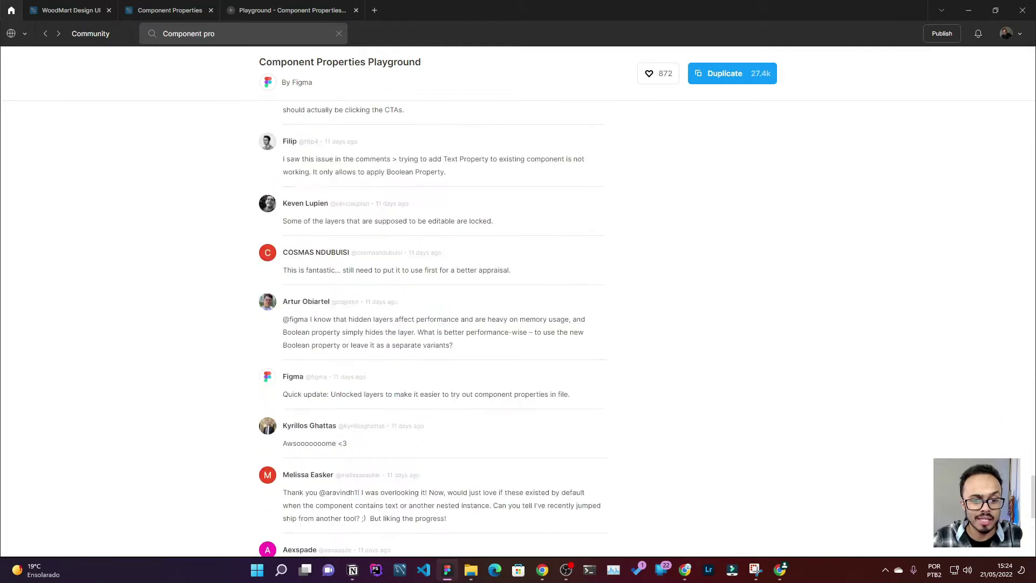
pyautogui.moveTo(1032, 108); pyautogui.dragTo(988, 567)
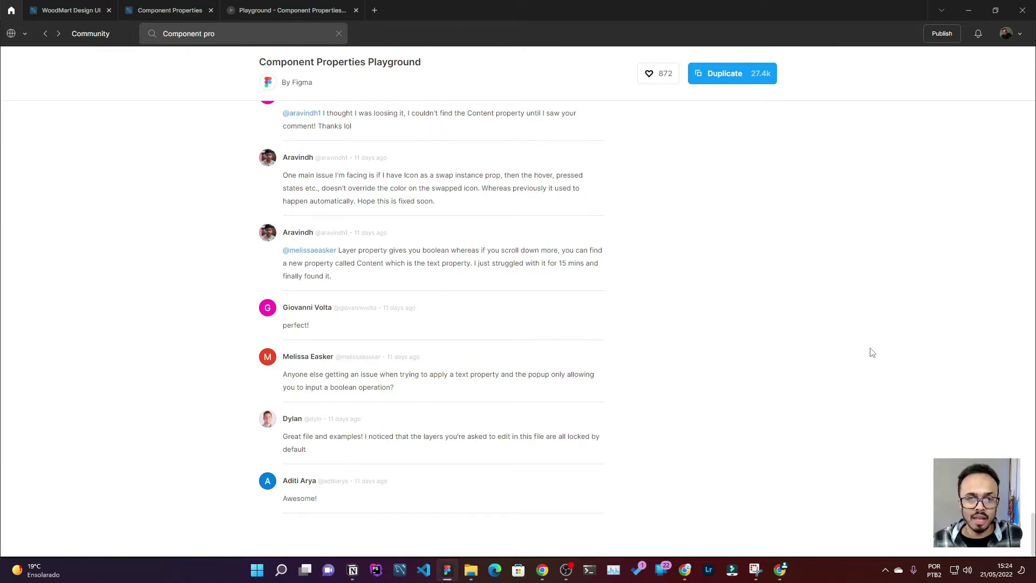
pyautogui.click(289, 10)
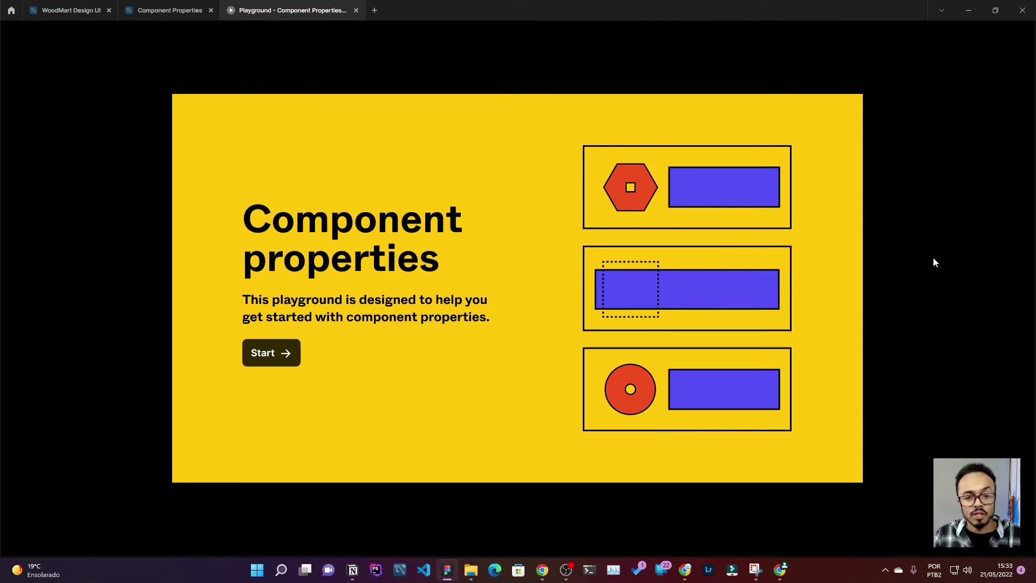
# Advance through the slides past the Text and Boolean property slides to Instance swap
pyautogui.press('n')
pyautogui.press('n')
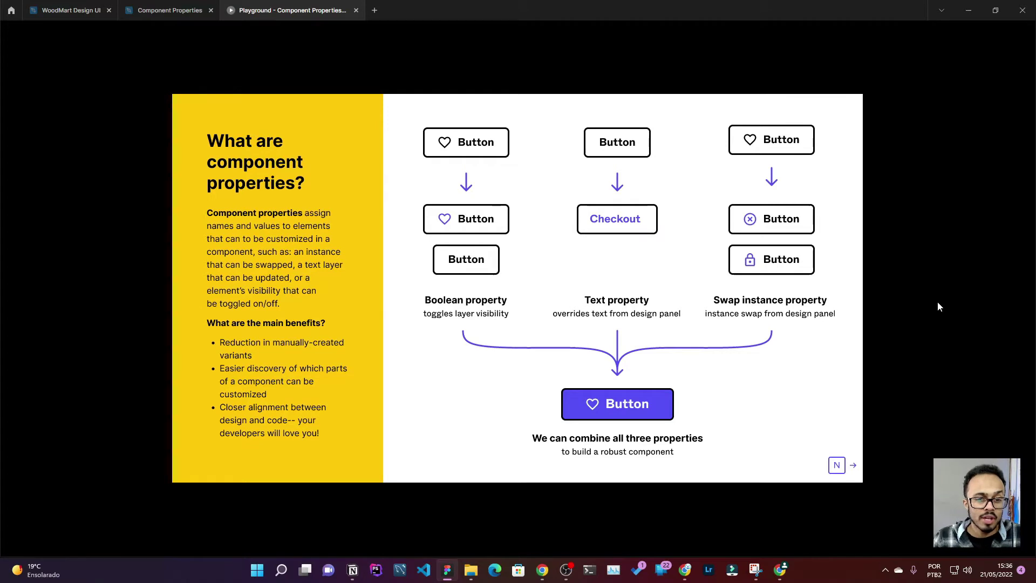
pyautogui.press('Right')
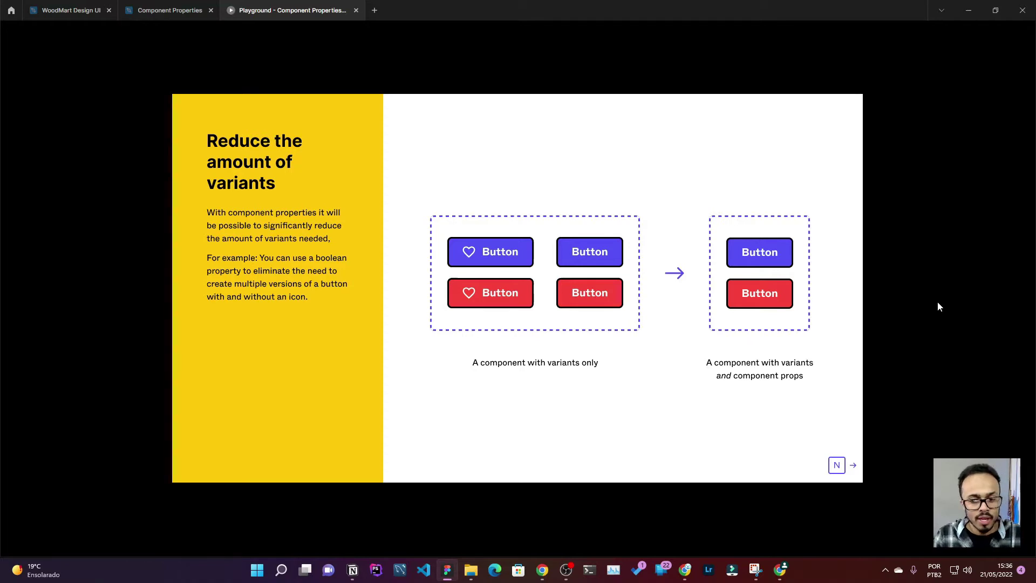
pyautogui.press('Right')
pyautogui.press('Right')
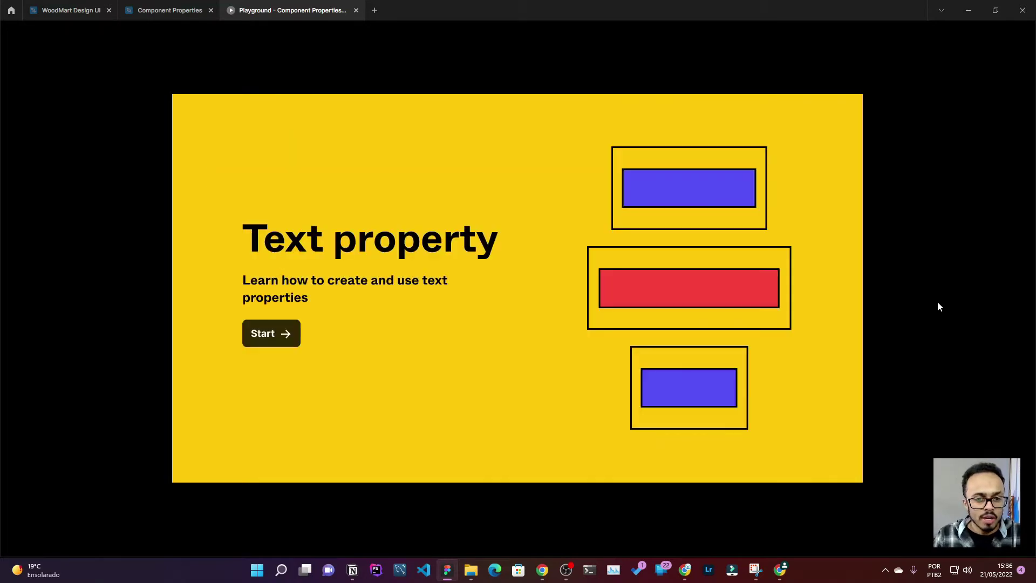
pyautogui.press('Right')
pyautogui.press('Right')
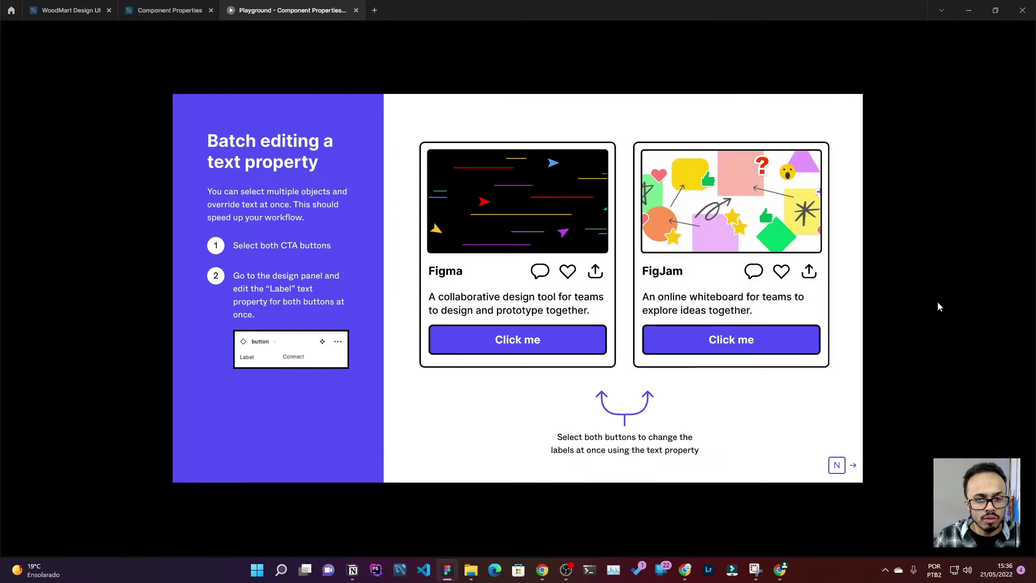
pyautogui.press('Right')
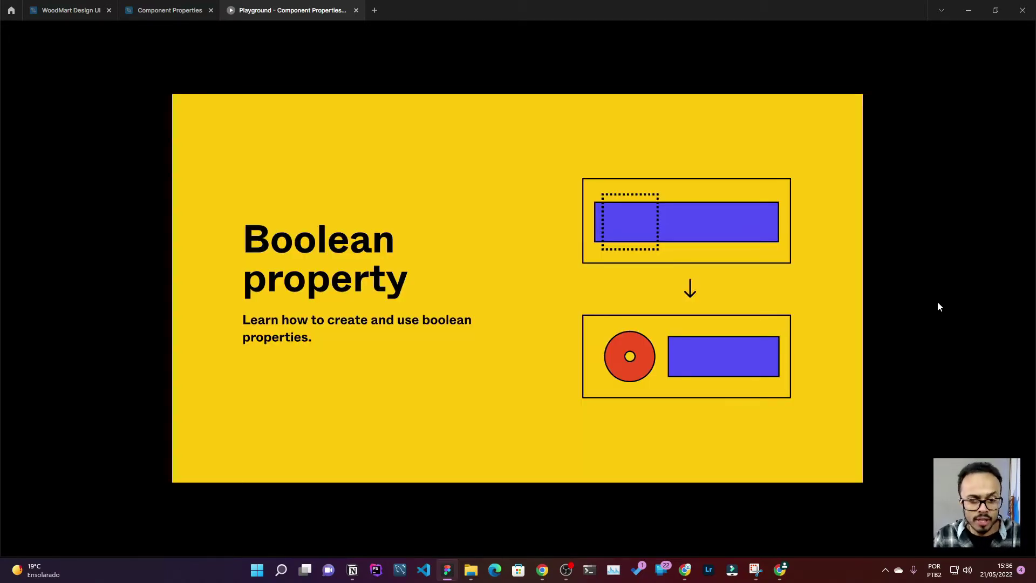
pyautogui.press('Right')
pyautogui.press('Right')
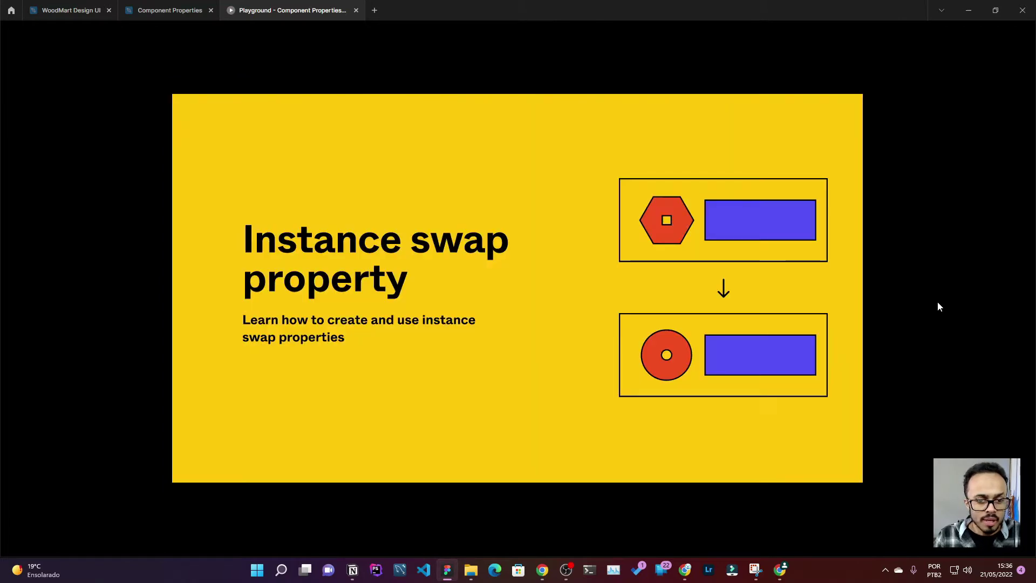
pyautogui.press('Right')
pyautogui.press('Right')
pyautogui.press('Left')
pyautogui.press('Left')
pyautogui.press('Left')
pyautogui.press('Left')
pyautogui.press('Left')
pyautogui.press('Left')
pyautogui.press('Left')
pyautogui.press('Left')
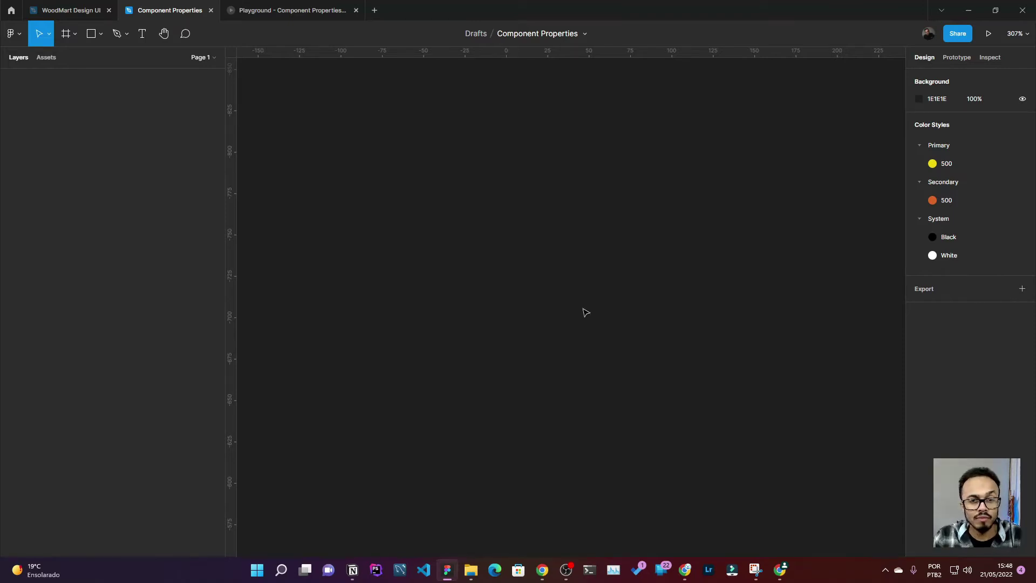
# Add a text layer reading 'Button' to the canvas
pyautogui.press('t')
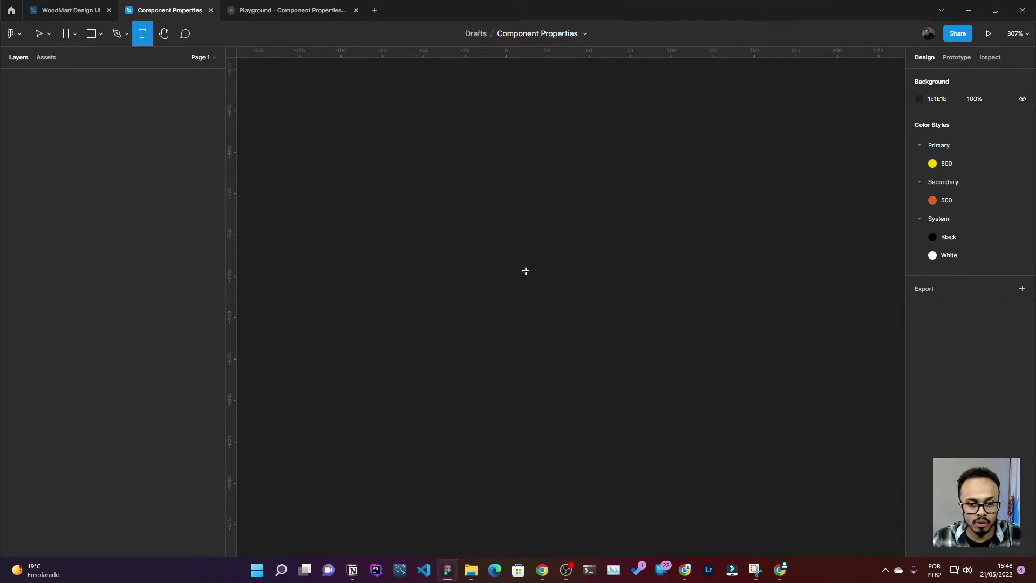
pyautogui.click(517, 272)
pyautogui.write('Button')
pyautogui.press('Escape')
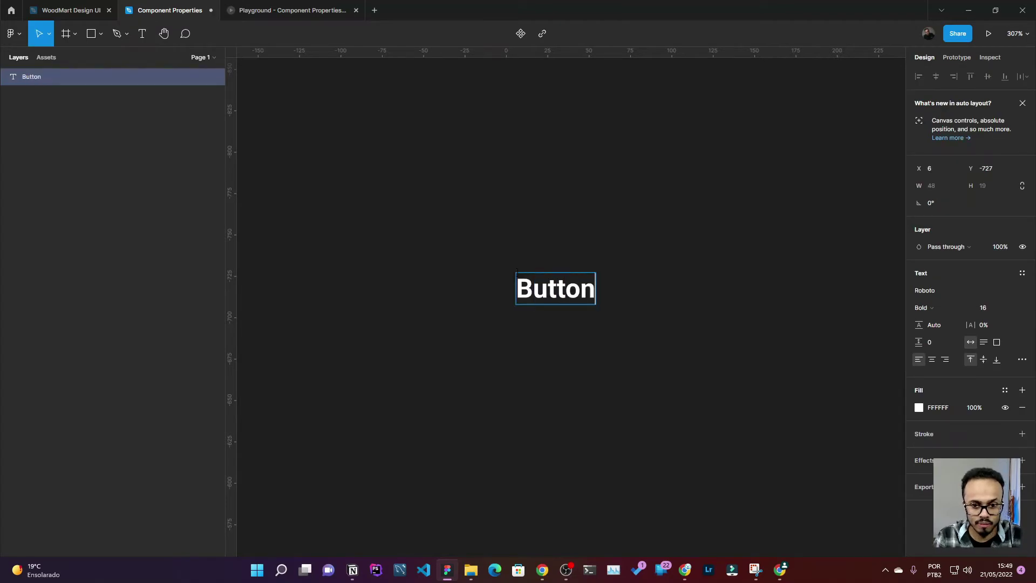
pyautogui.moveTo(581, 302); pyautogui.dragTo(540, 312)
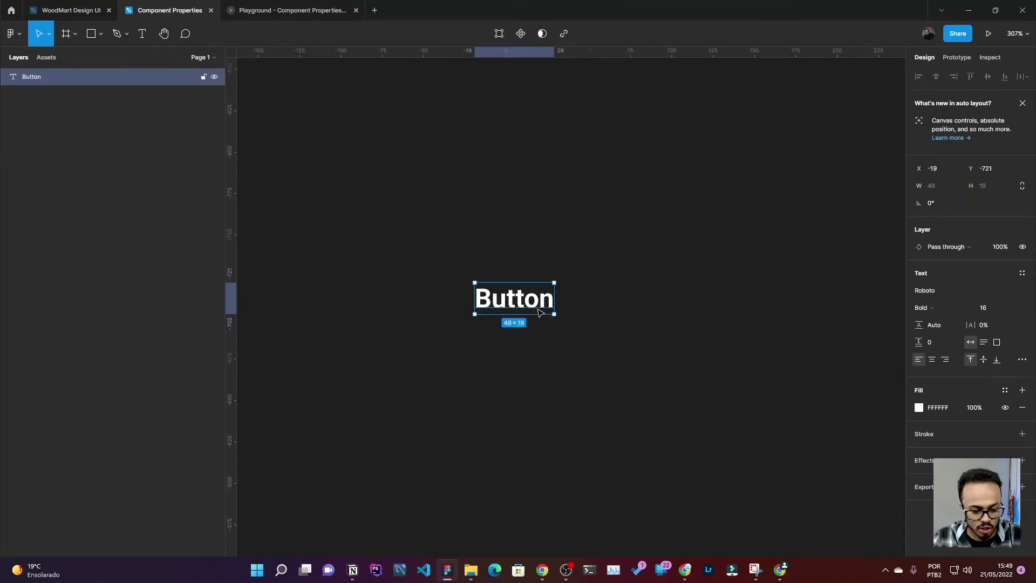
# Wrap the text in auto layout with spacing 6 and padding 8, naming the frame Button
pyautogui.hotkey('shift', 'a')
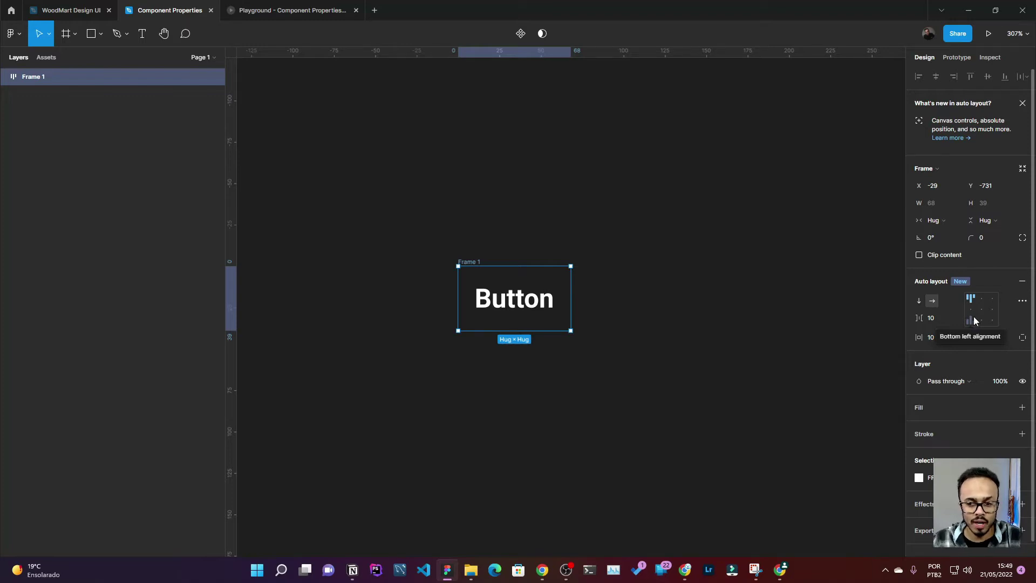
pyautogui.click(945, 322)
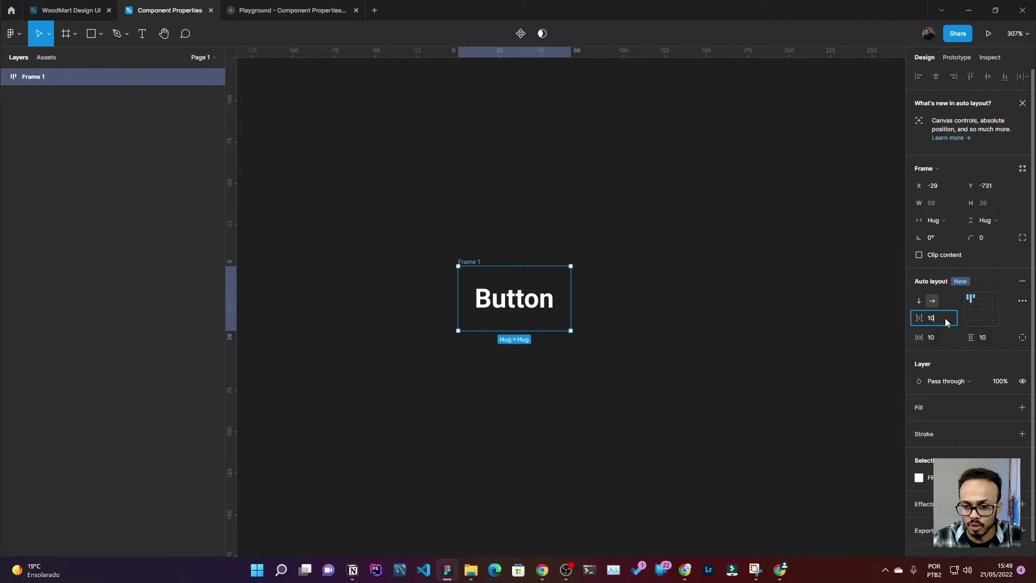
pyautogui.write('6')
pyautogui.press('Tab')
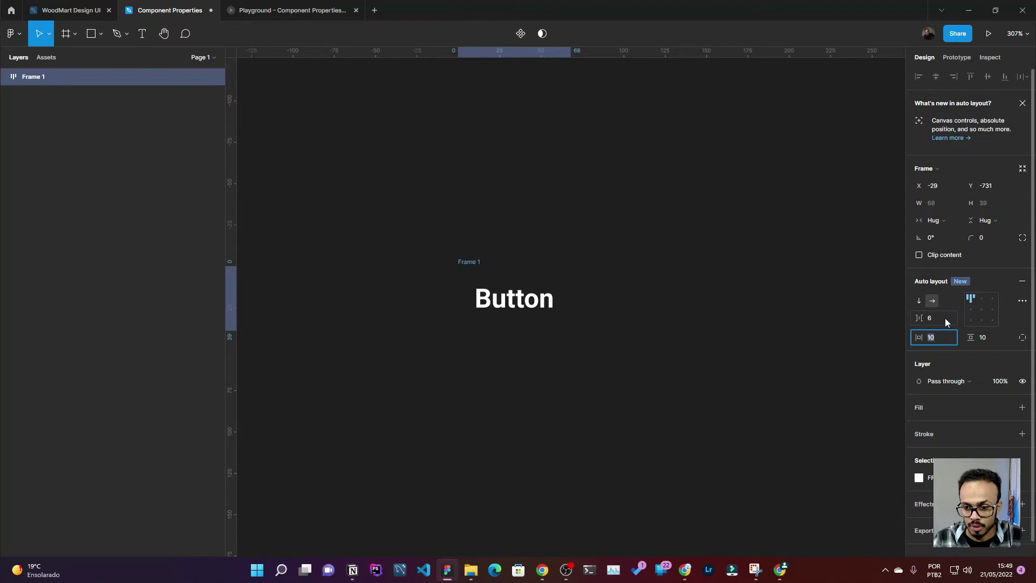
pyautogui.write('16')
pyautogui.press('Tab')
pyautogui.write('8')
pyautogui.press('Tab')
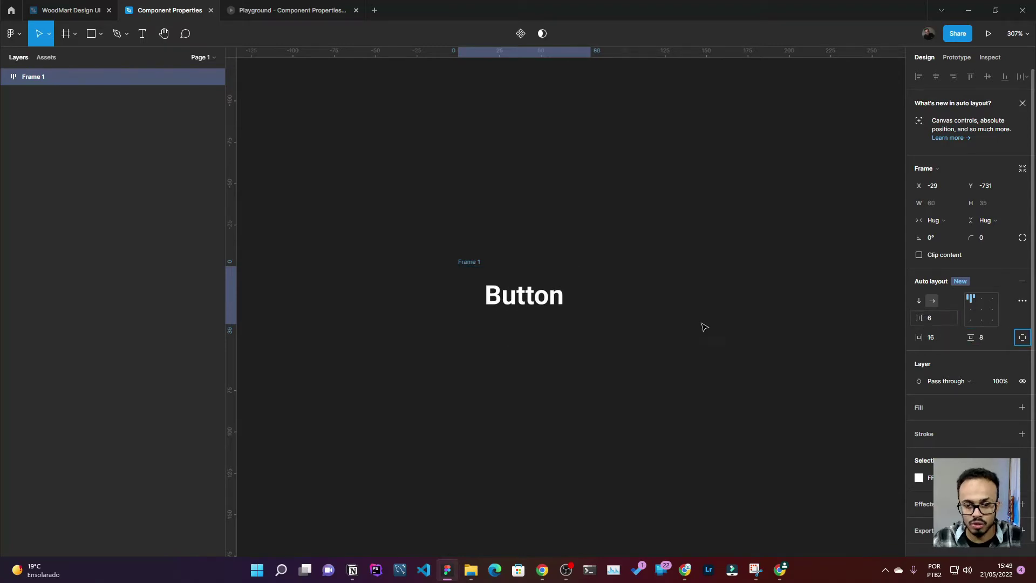
pyautogui.doubleClick(472, 262)
pyautogui.write('Button')
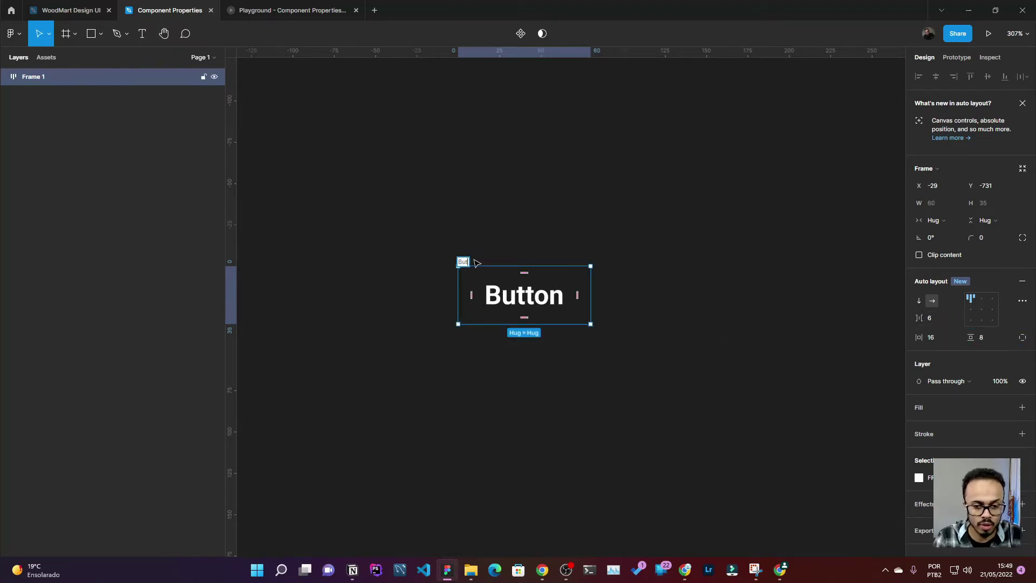
pyautogui.press('Return')
pyautogui.moveTo(962, 407)
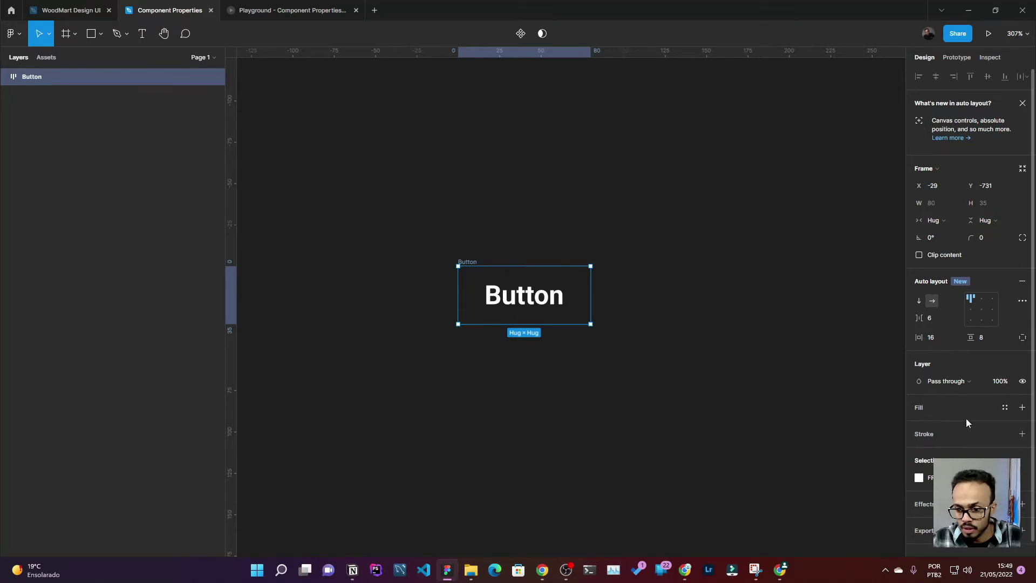
# Fill the Button with Primary/500 yellow, make its label black, and round its corners
pyautogui.click(1005, 407)
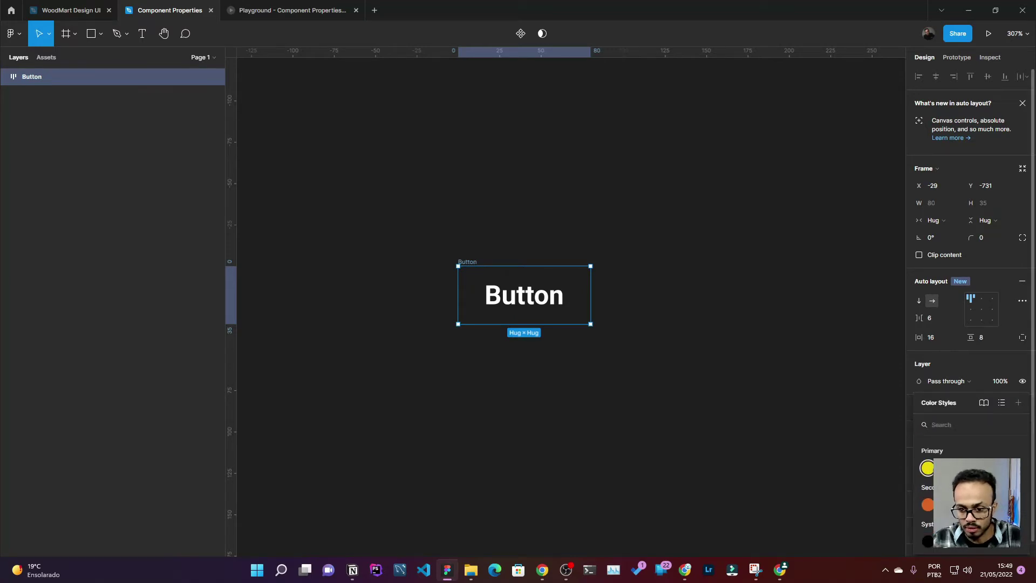
pyautogui.click(923, 466)
pyautogui.click(1023, 494)
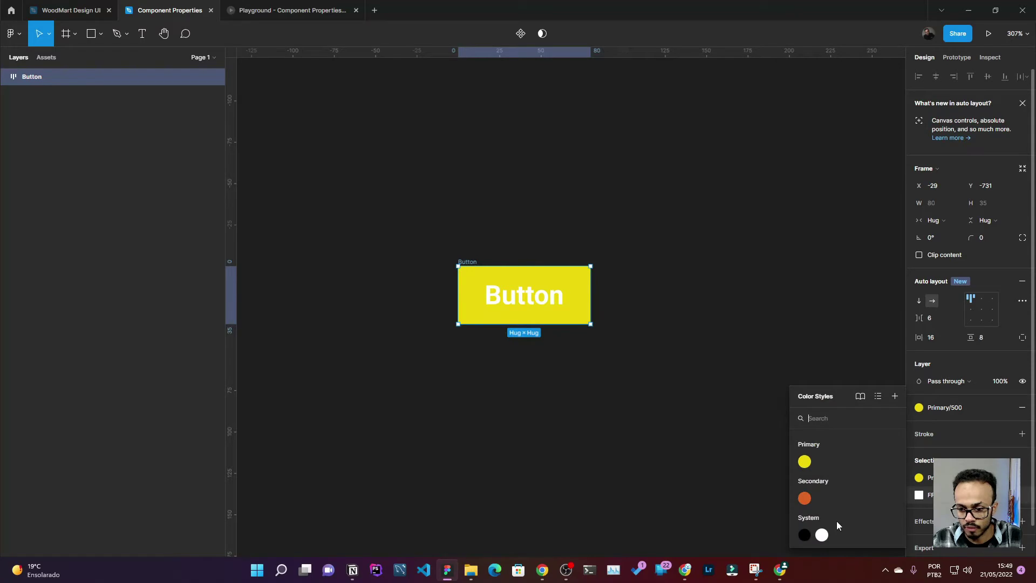
pyautogui.click(804, 534)
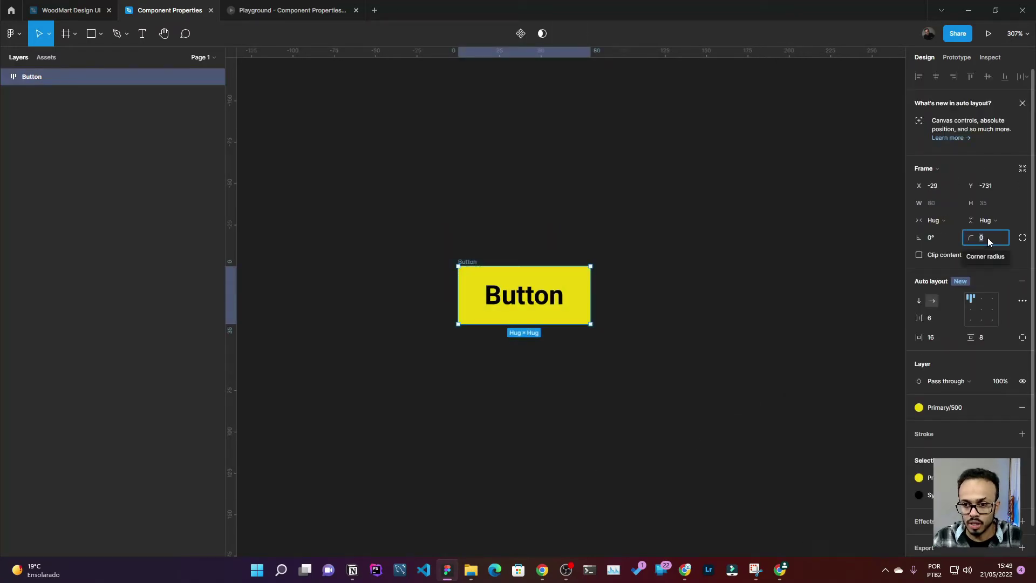
pyautogui.moveTo(412, 201); pyautogui.dragTo(670, 370)
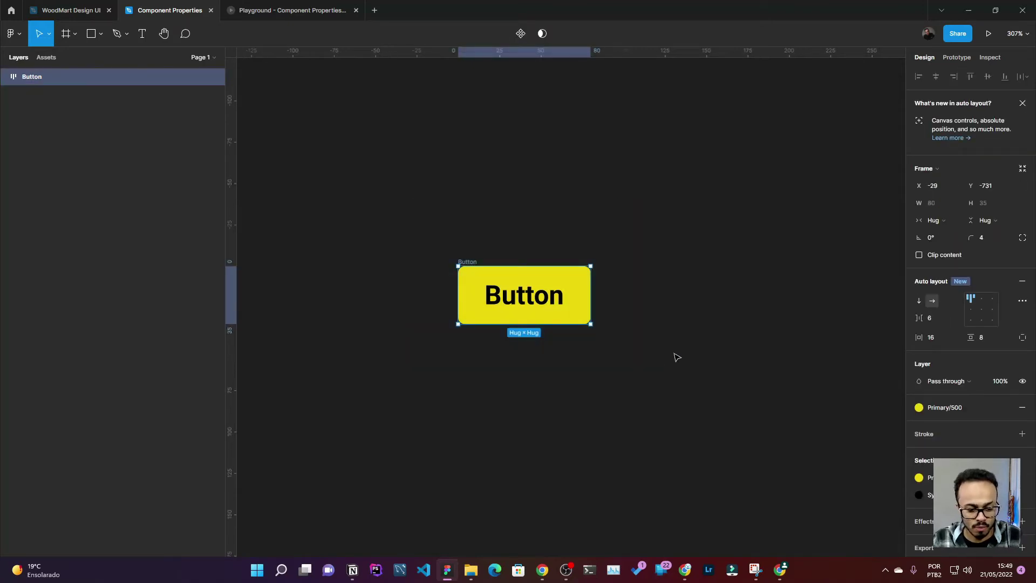
pyautogui.hotkey('ctrl', 'alt', 'k')
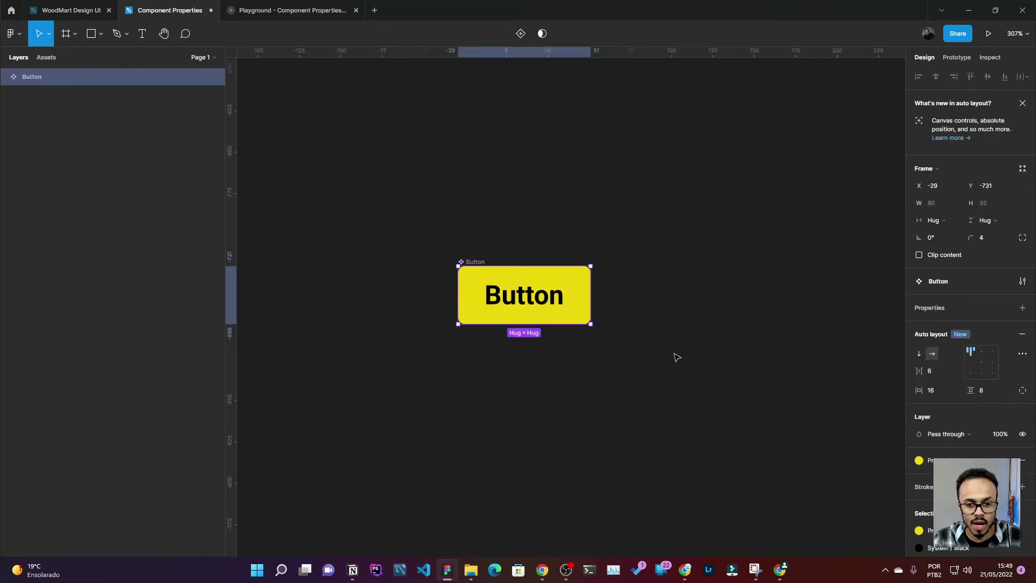
pyautogui.moveTo(414, 188); pyautogui.dragTo(696, 397)
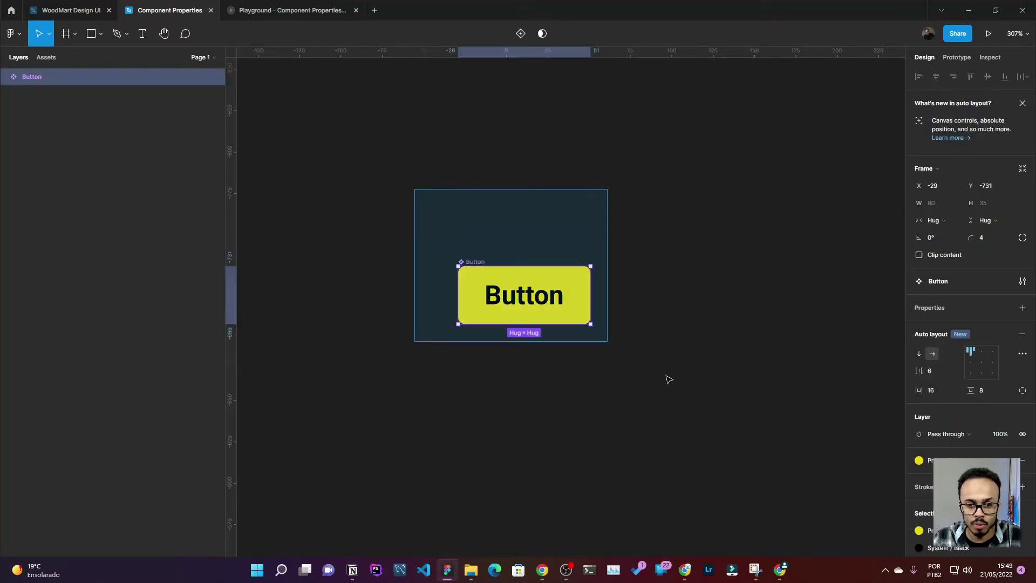
pyautogui.click(387, 147)
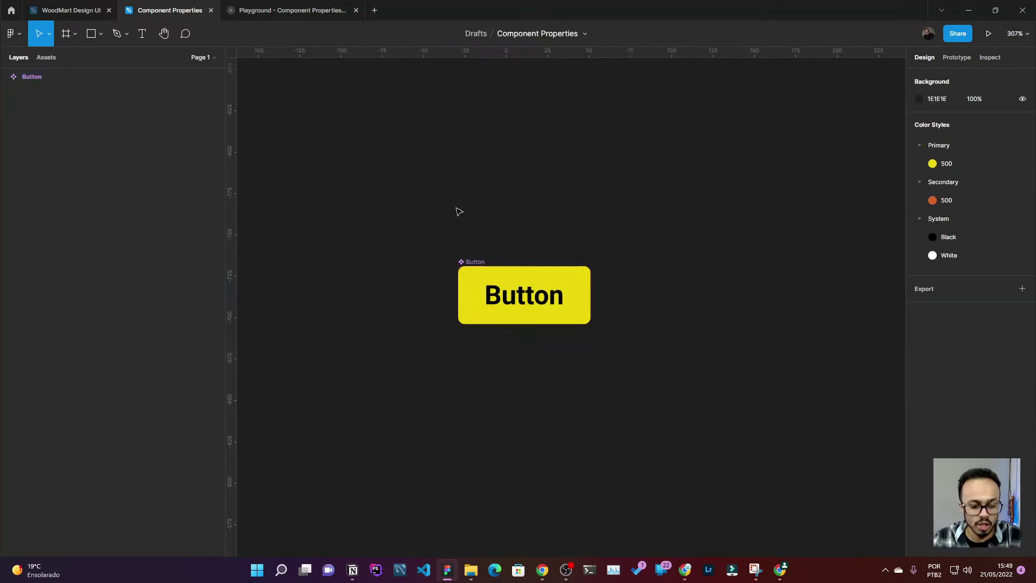
pyautogui.hotkey('shift', 'i')
pyautogui.moveTo(487, 176)
pyautogui.mouseDown()
pyautogui.moveTo(765, 238)
pyautogui.moveTo(542, 195)
pyautogui.mouseUp()
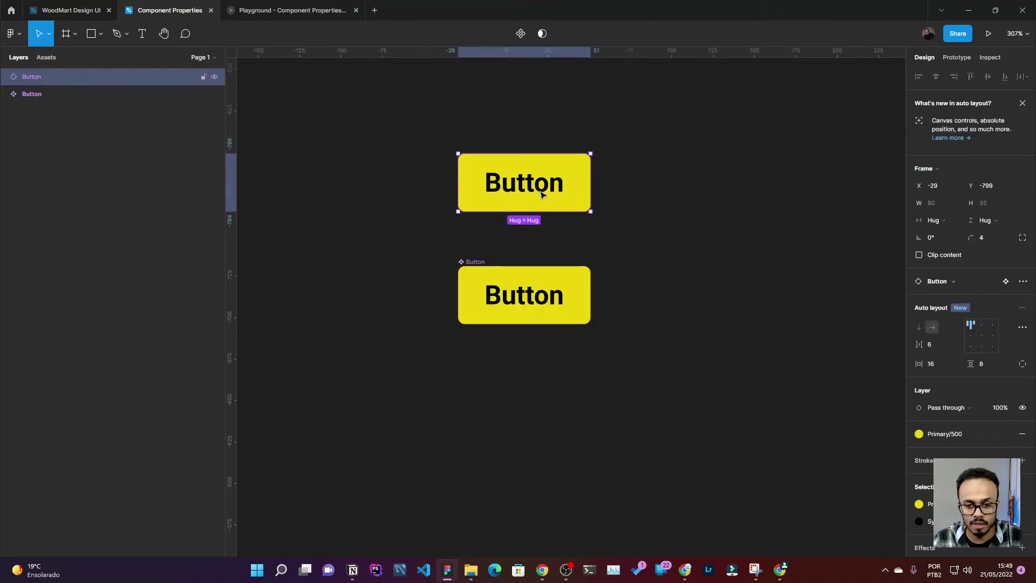
pyautogui.moveTo(372, 124); pyautogui.dragTo(664, 224)
pyautogui.press('Delete')
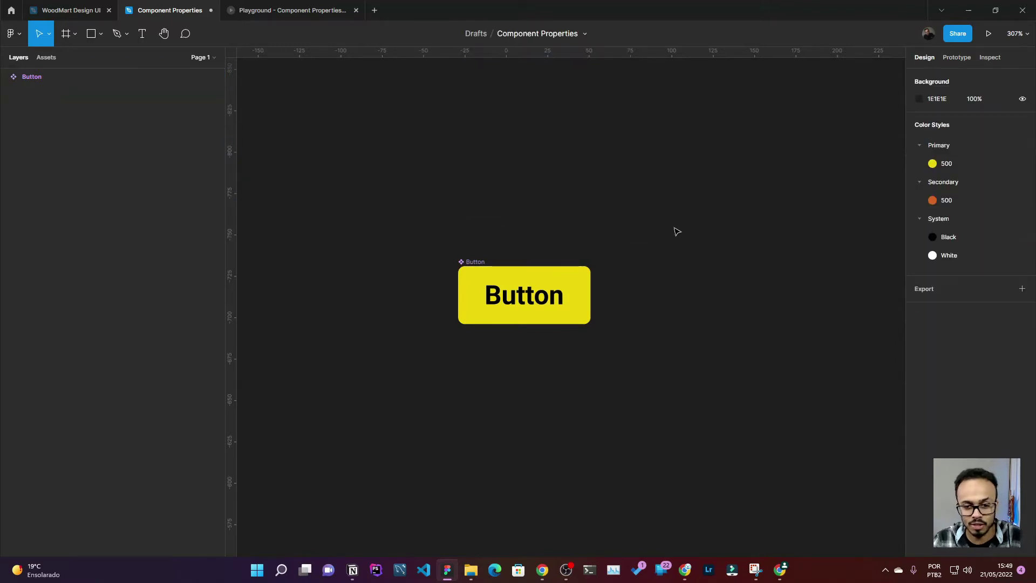
pyautogui.moveTo(393, 231); pyautogui.dragTo(743, 426)
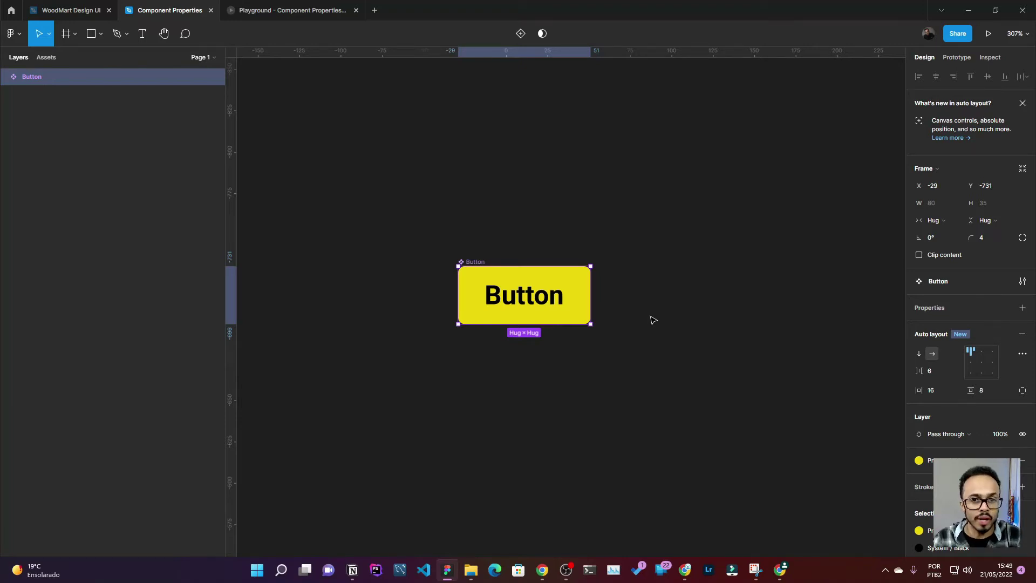
pyautogui.moveTo(427, 224); pyautogui.dragTo(658, 382)
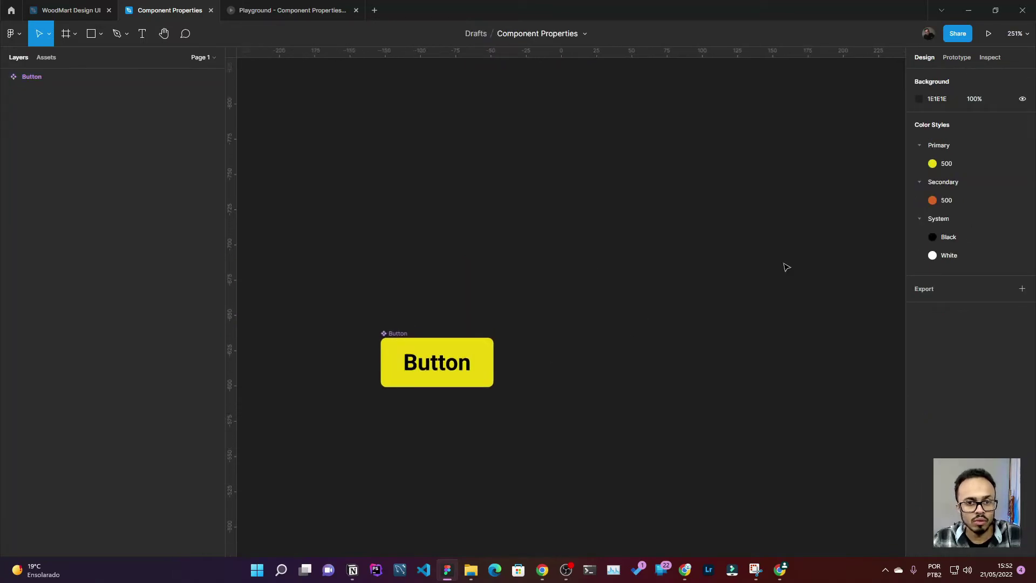
# Launch the Iconly v2.3 plugin and add the cart and activity icons to the canvas
pyautogui.rightClick(540, 161)
pyautogui.moveTo(581, 249)
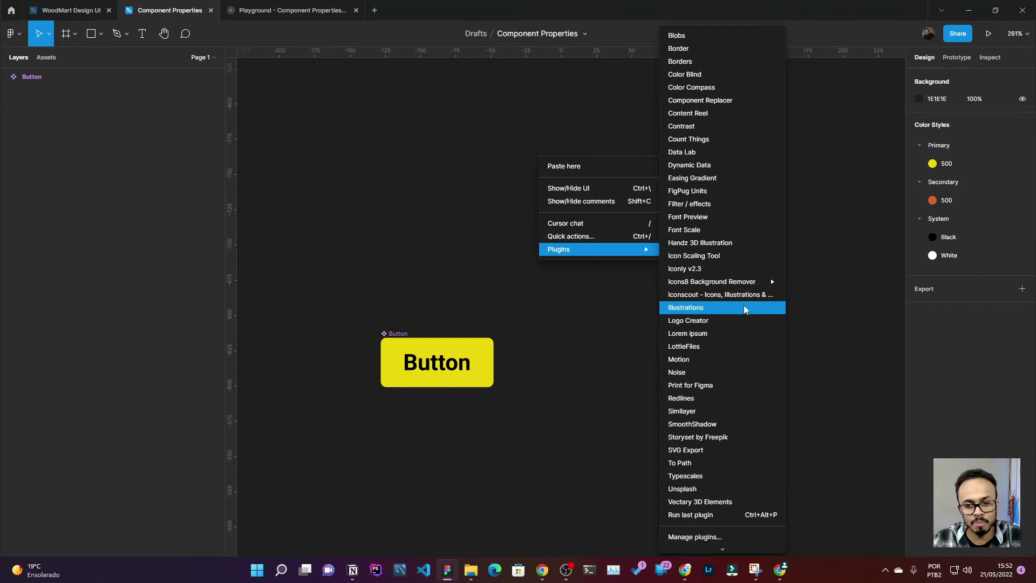
pyautogui.click(696, 270)
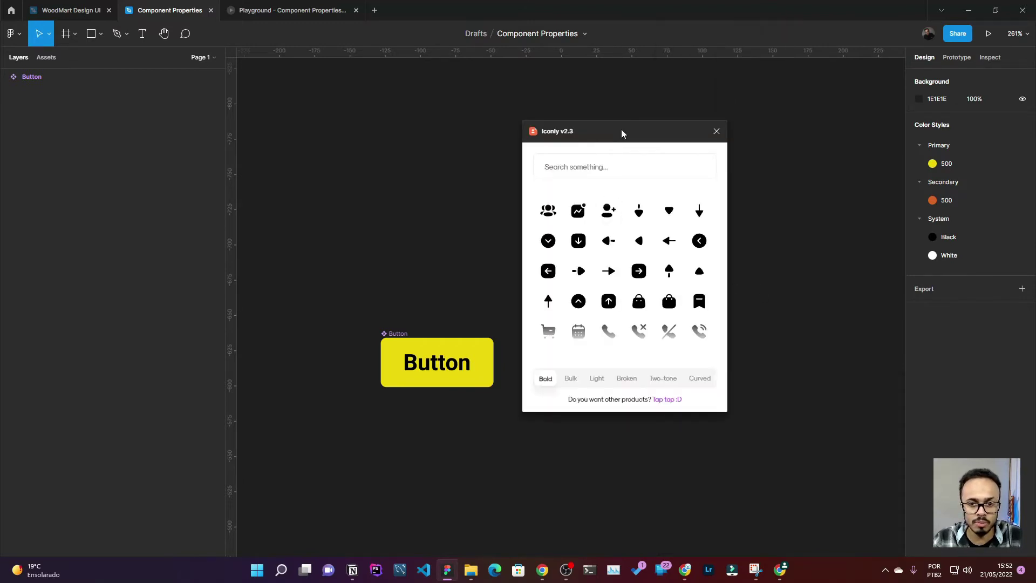
pyautogui.moveTo(621, 131); pyautogui.dragTo(731, 109)
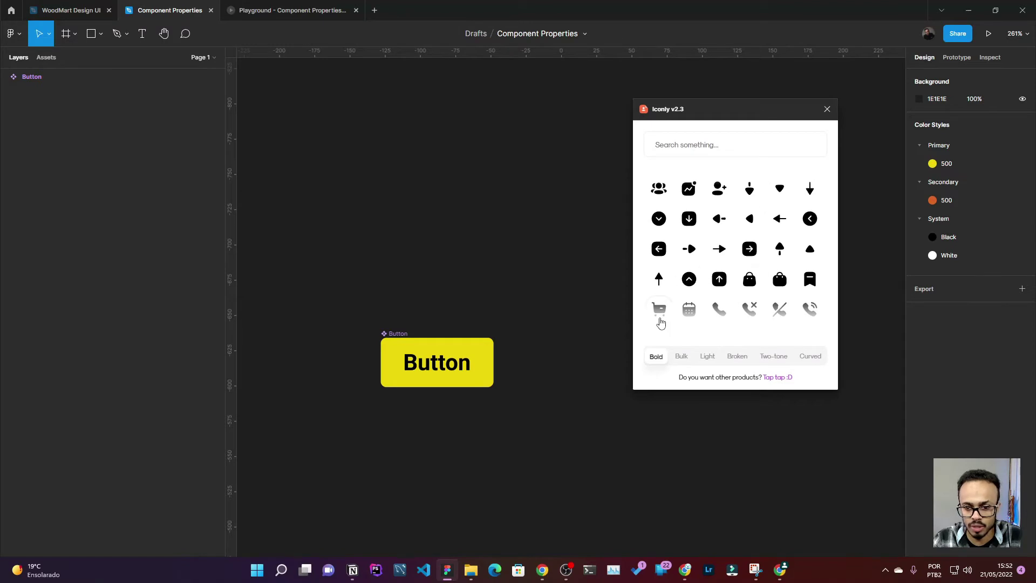
pyautogui.moveTo(658, 309); pyautogui.dragTo(547, 281)
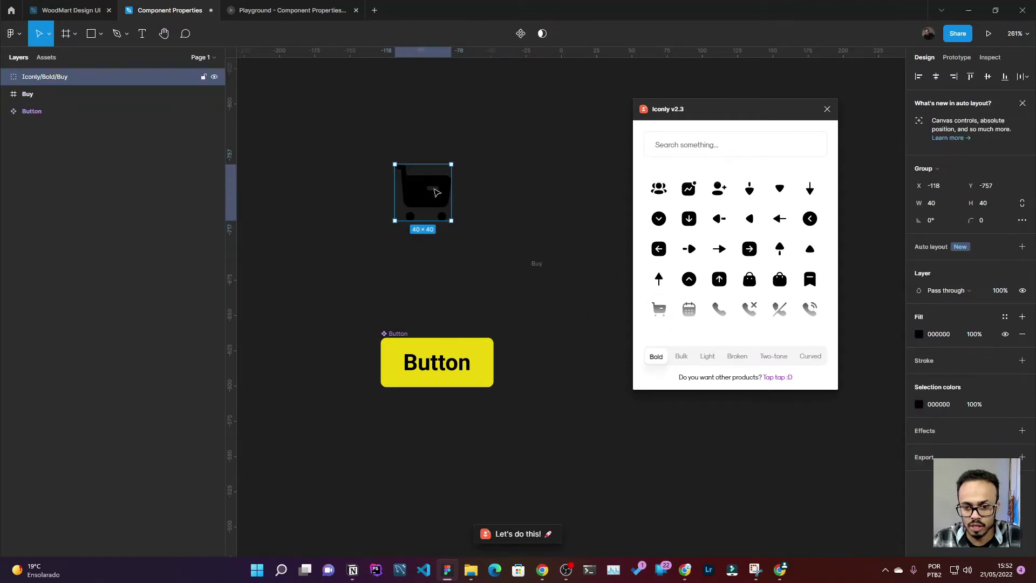
pyautogui.moveTo(694, 194); pyautogui.dragTo(553, 286)
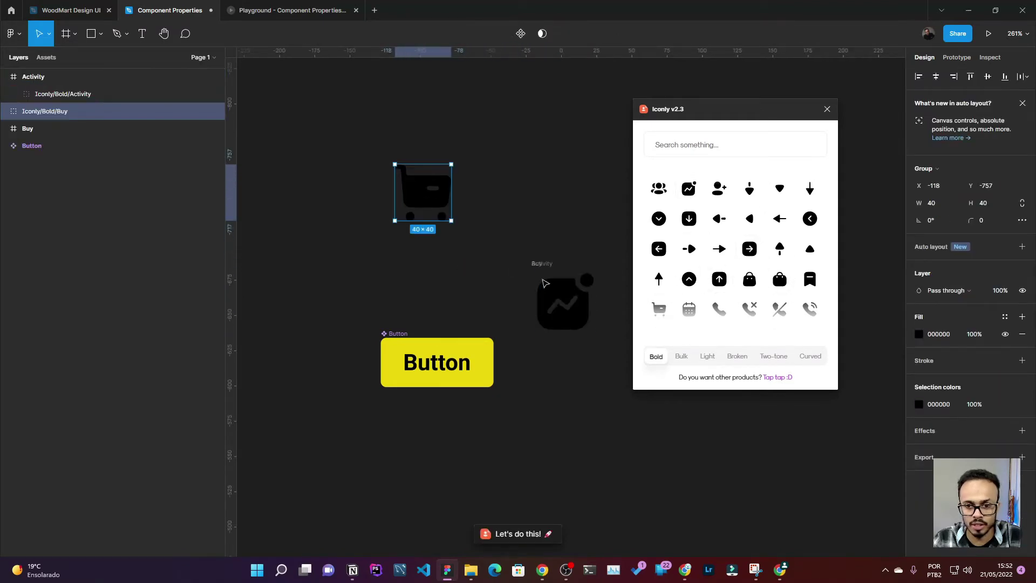
# Add the camera and folder icons, pulling the folder icon out of its frame
pyautogui.scroll(-3, 664, 248)
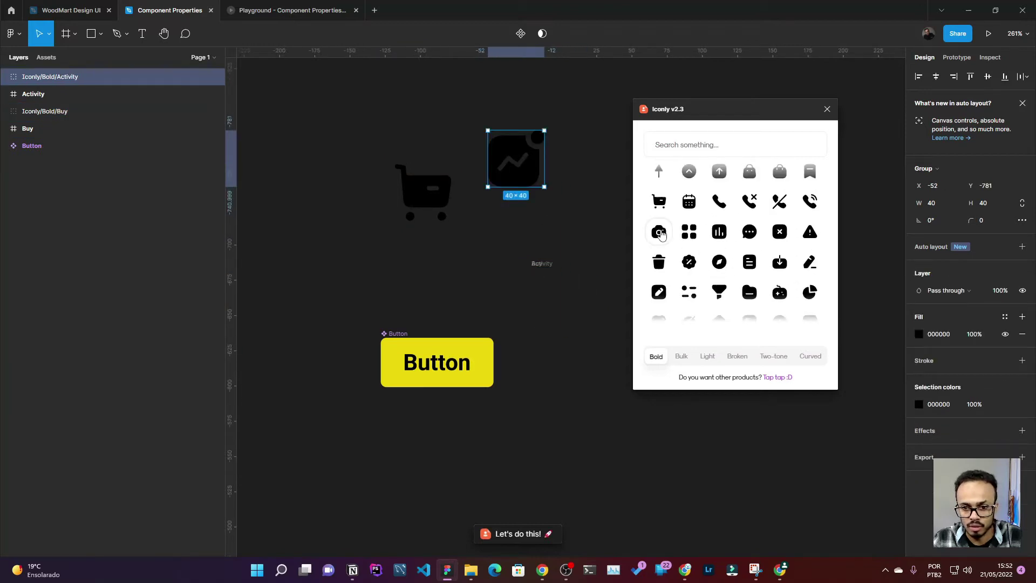
pyautogui.moveTo(658, 232); pyautogui.dragTo(378, 270)
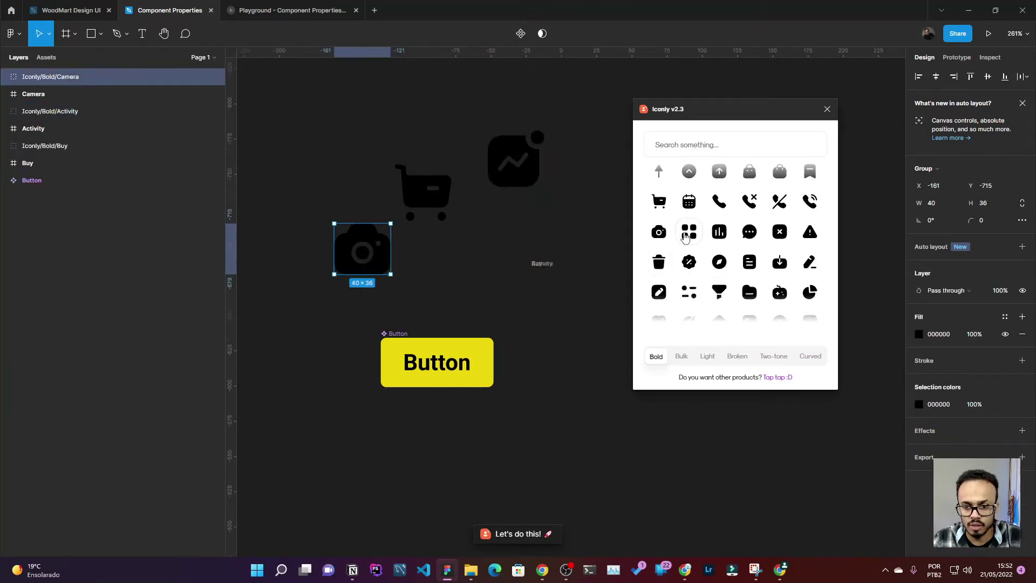
pyautogui.scroll(-2, 711, 264)
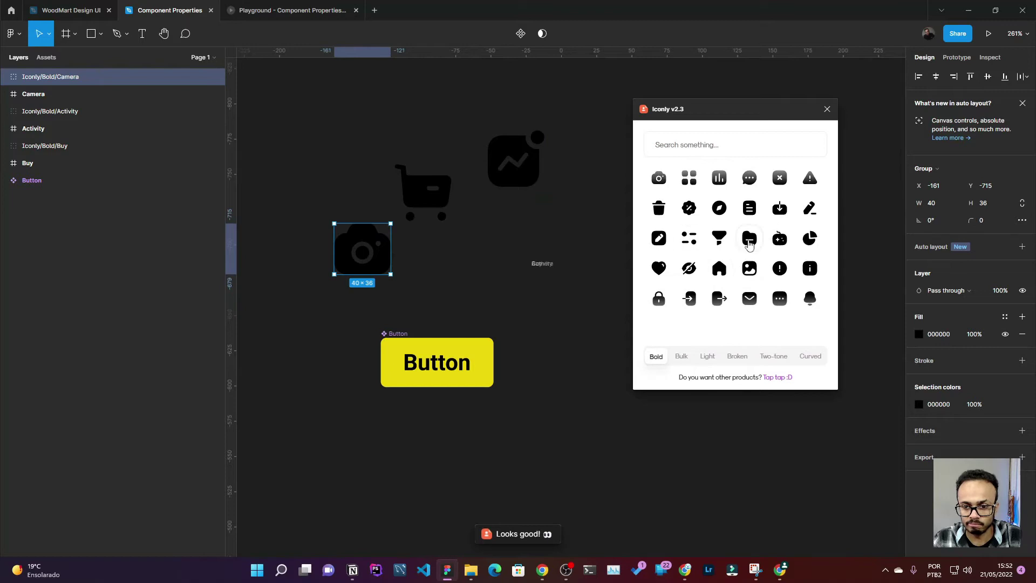
pyautogui.moveTo(750, 238); pyautogui.dragTo(564, 301)
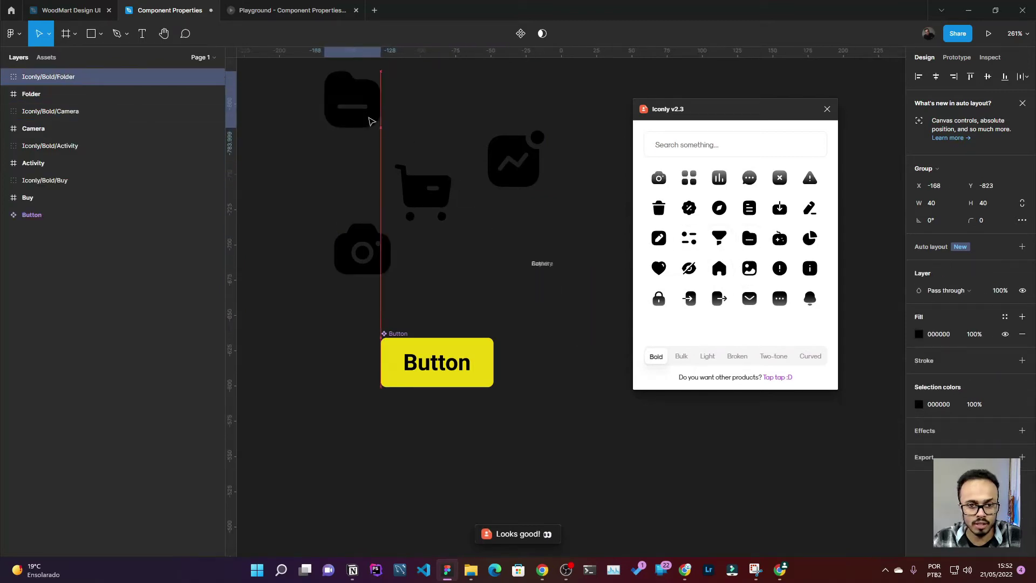
pyautogui.moveTo(456, 187); pyautogui.dragTo(350, 112)
# Close the Iconly plugin and select the four leftover empty icon frames
pyautogui.click(841, 121)
pyautogui.click(827, 109)
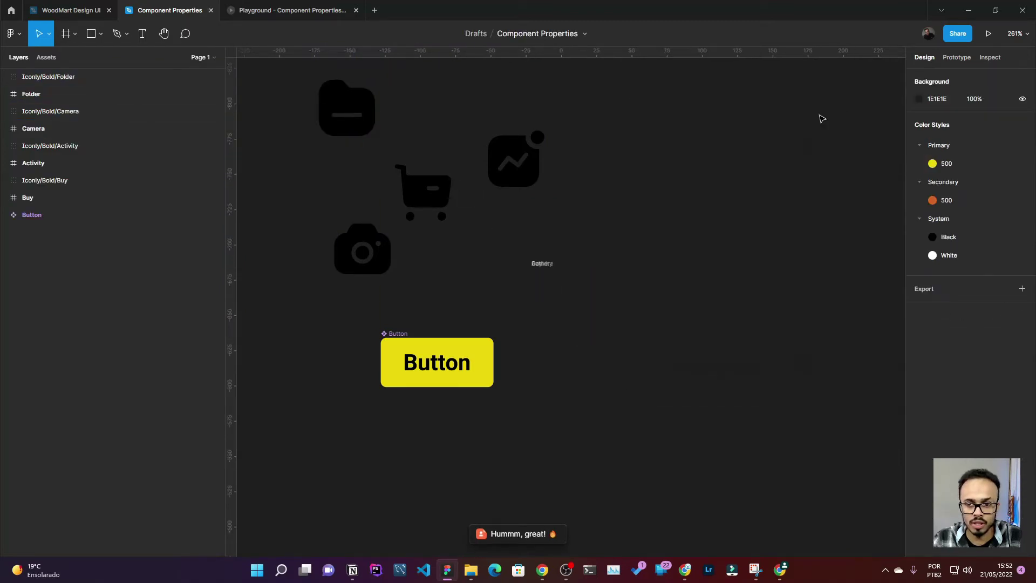
pyautogui.moveTo(506, 230); pyautogui.dragTo(648, 329)
# Delete the empty icon frames and place the folder icon right of the chart icon
pyautogui.press('Delete')
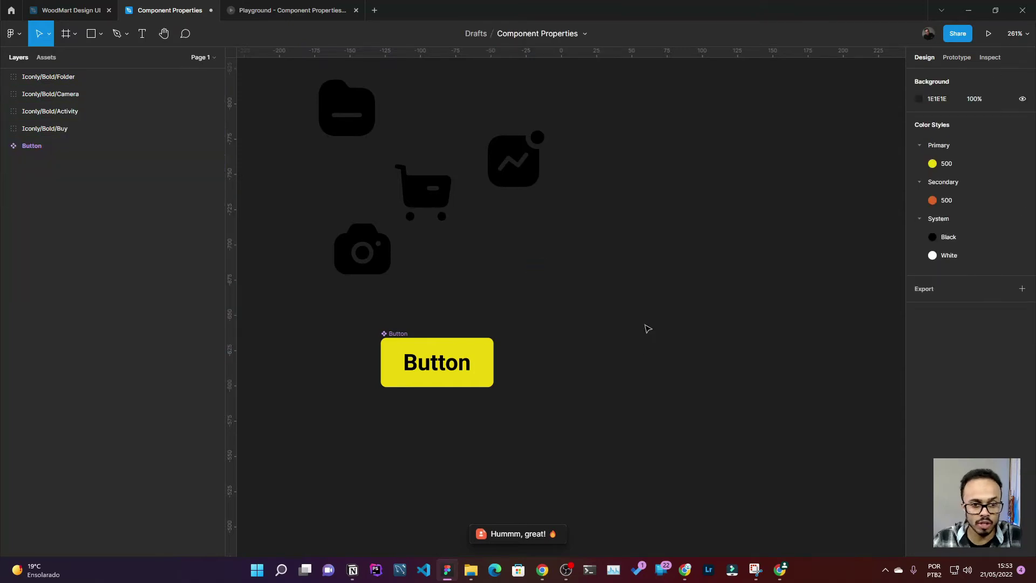
pyautogui.click(333, 117)
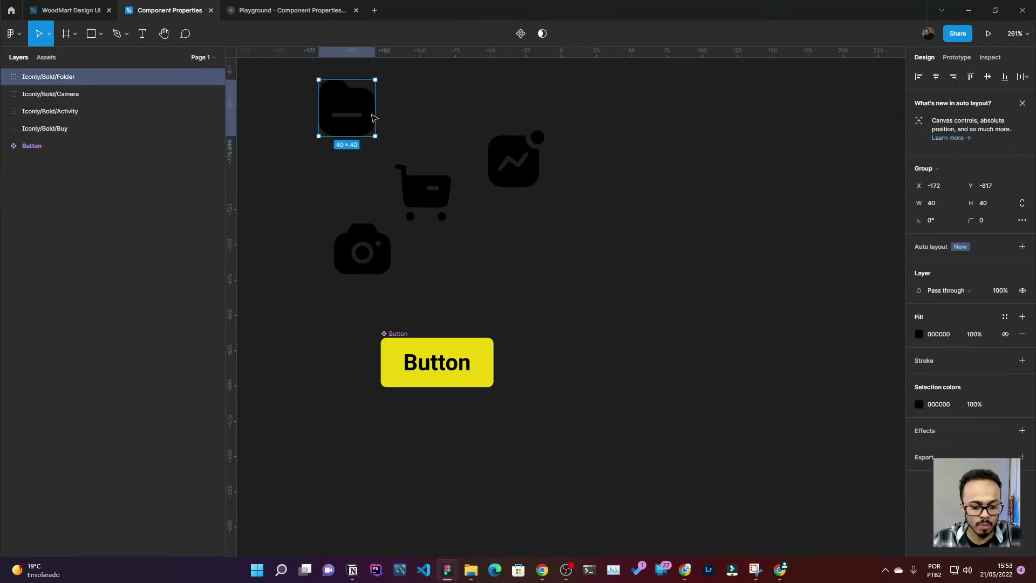
pyautogui.moveTo(343, 111); pyautogui.dragTo(622, 179)
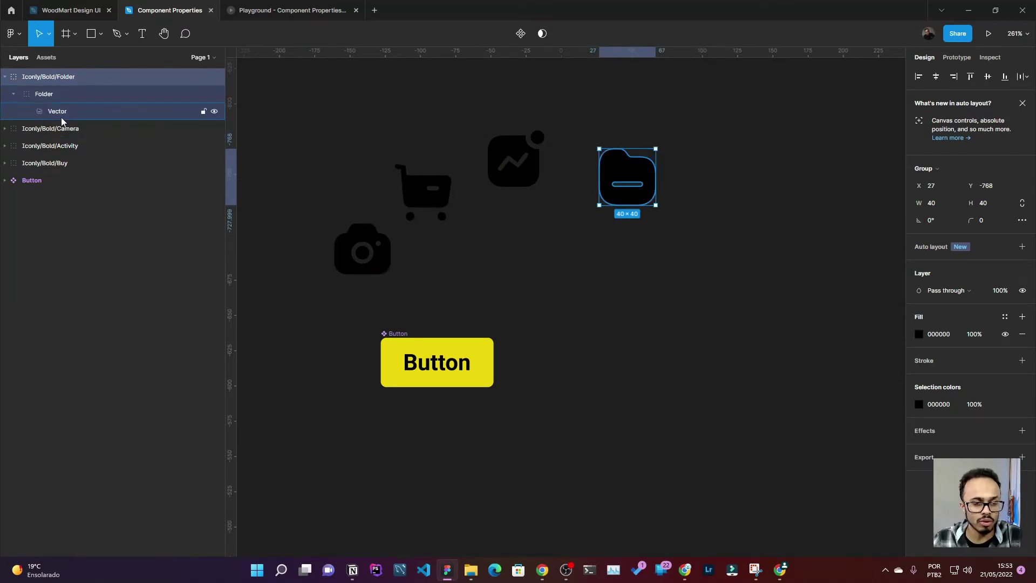
pyautogui.click(5, 77)
pyautogui.click(6, 77)
pyautogui.moveTo(692, 216); pyautogui.dragTo(606, 124)
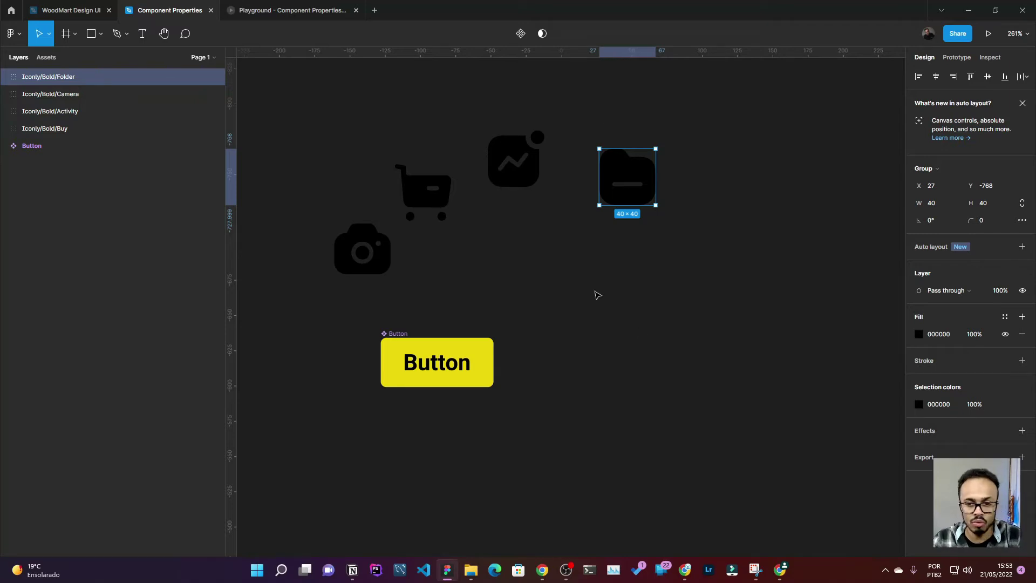
# Ungroup the folder, chart, cart and camera icons into plain vectors
pyautogui.hotkey('ctrl', 'shift', 'g')
pyautogui.click(517, 168)
pyautogui.hotkey('ctrl', 'shift', 'g')
pyautogui.click(425, 189)
pyautogui.hotkey('ctrl', 'shift', 'g')
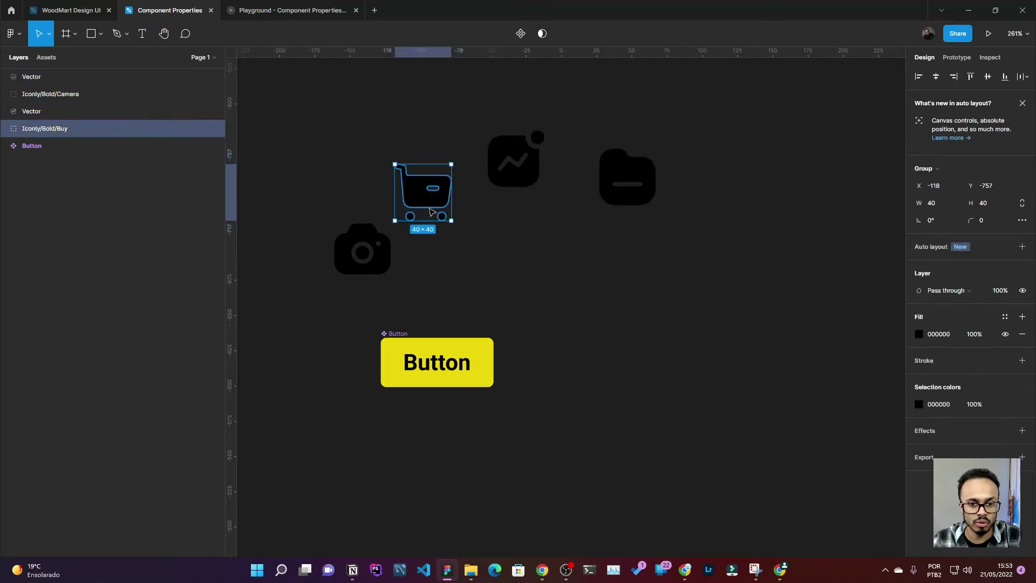
pyautogui.click(361, 249)
pyautogui.hotkey('ctrl', 'shift', 'g')
# Rename all four icon layers to 'icon' at once
pyautogui.click(296, 95)
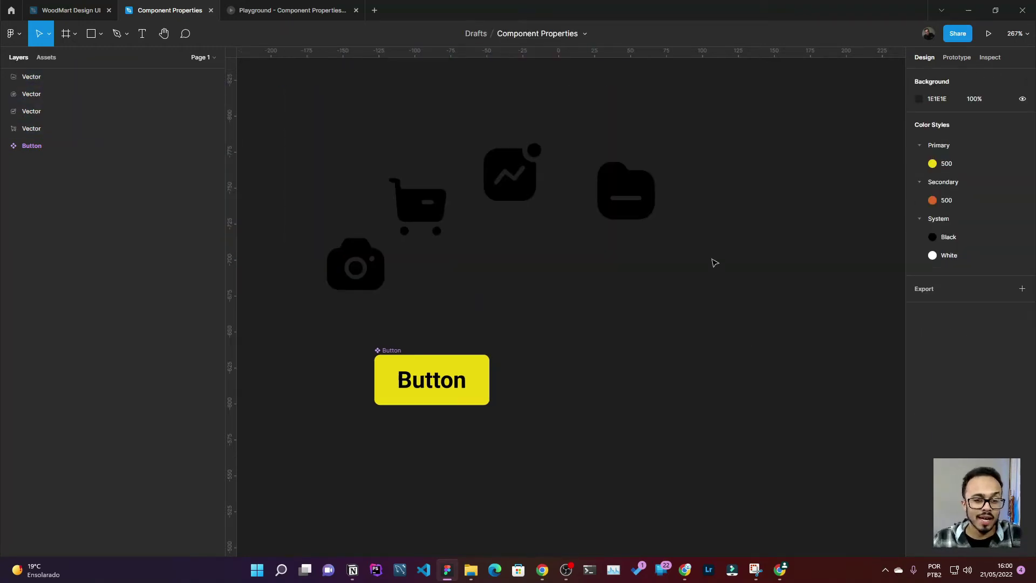
pyautogui.moveTo(743, 319); pyautogui.dragTo(330, 124)
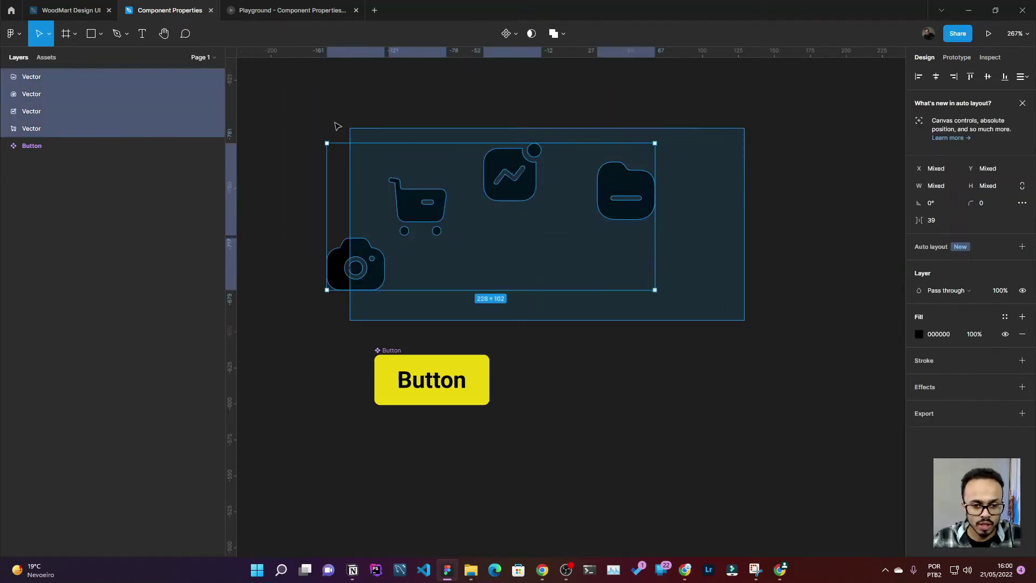
pyautogui.moveTo(49, 93)
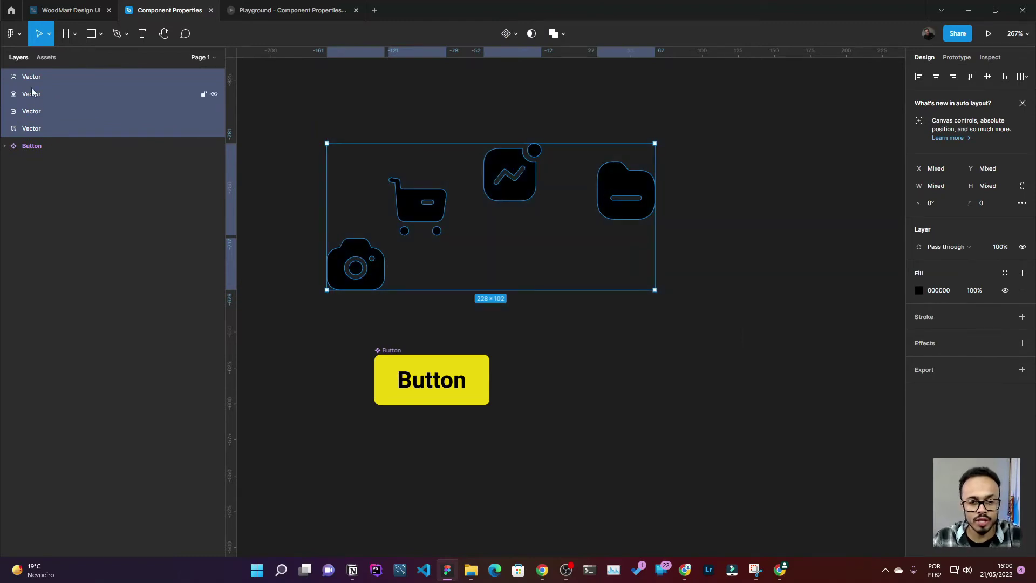
pyautogui.rightClick(32, 91)
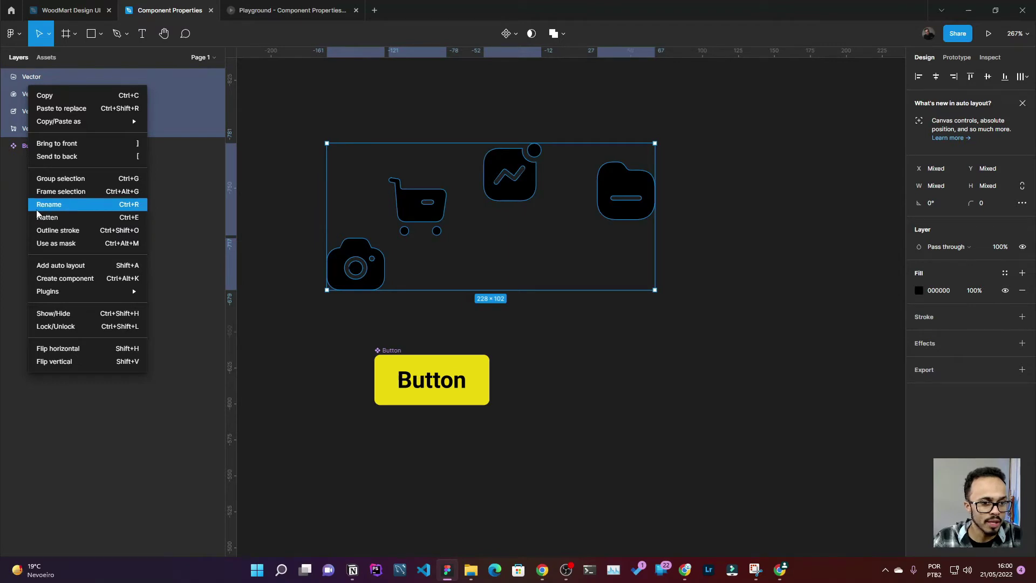
pyautogui.click(66, 209)
pyautogui.write('icon')
pyautogui.click(631, 248)
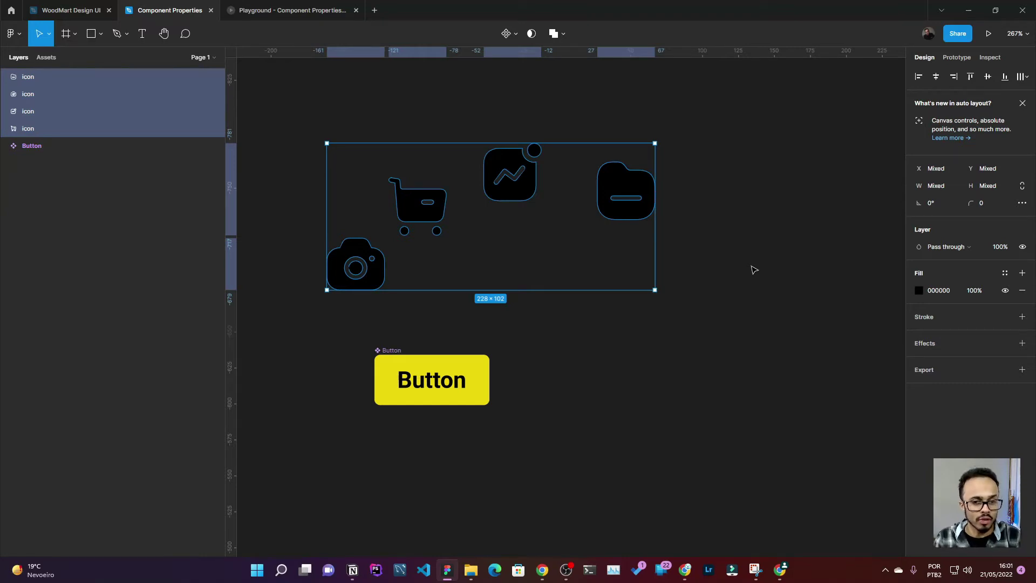
# Make the camera, cart, chart and folder icons each a component
pyautogui.click(703, 277)
pyautogui.click(362, 263)
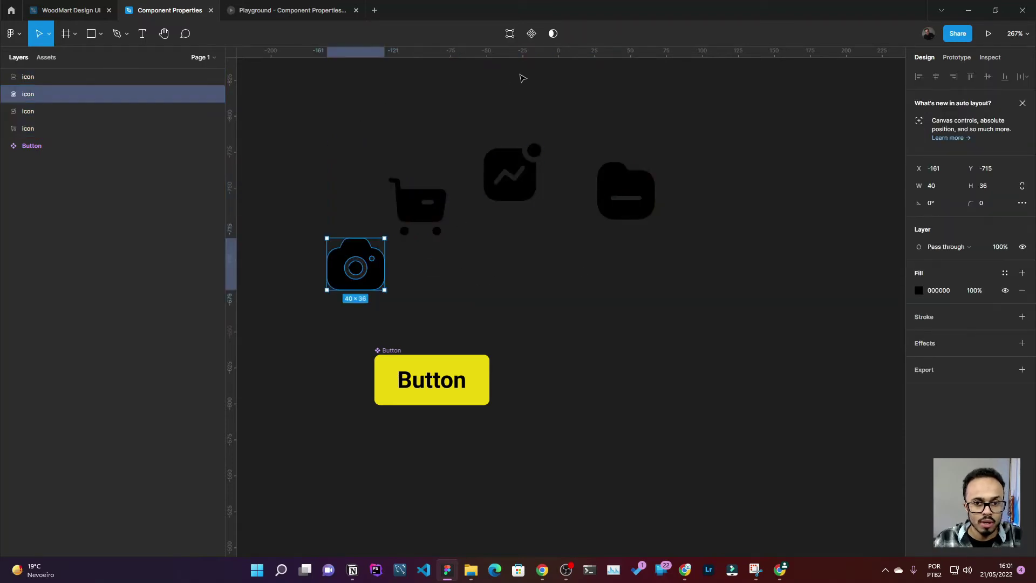
pyautogui.hotkey('ctrl', 'alt', 'k')
pyautogui.click(432, 196)
pyautogui.hotkey('ctrl', 'alt', 'k')
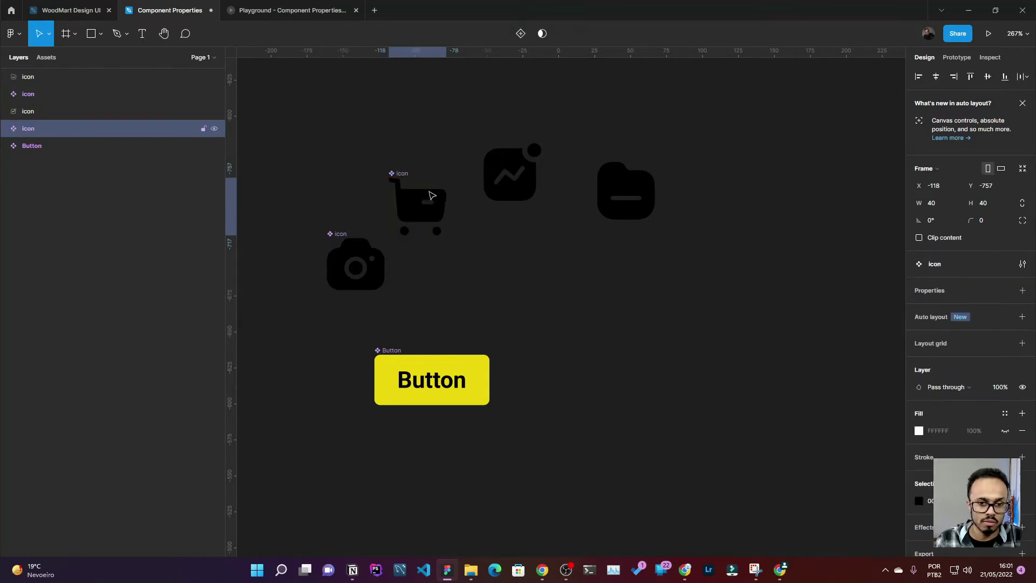
pyautogui.click(536, 172)
pyautogui.hotkey('ctrl', 'alt', 'k')
pyautogui.click(610, 192)
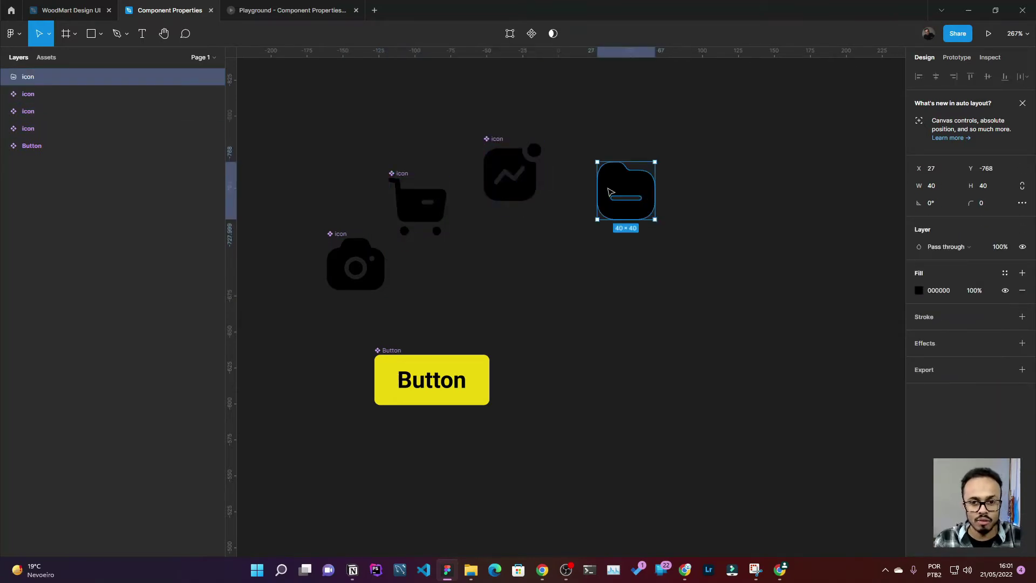
pyautogui.hotkey('ctrl', 'alt', 'k')
# Rename the four icon components path, cam, stats and cart in the Layers panel
pyautogui.moveTo(291, 103); pyautogui.dragTo(721, 303)
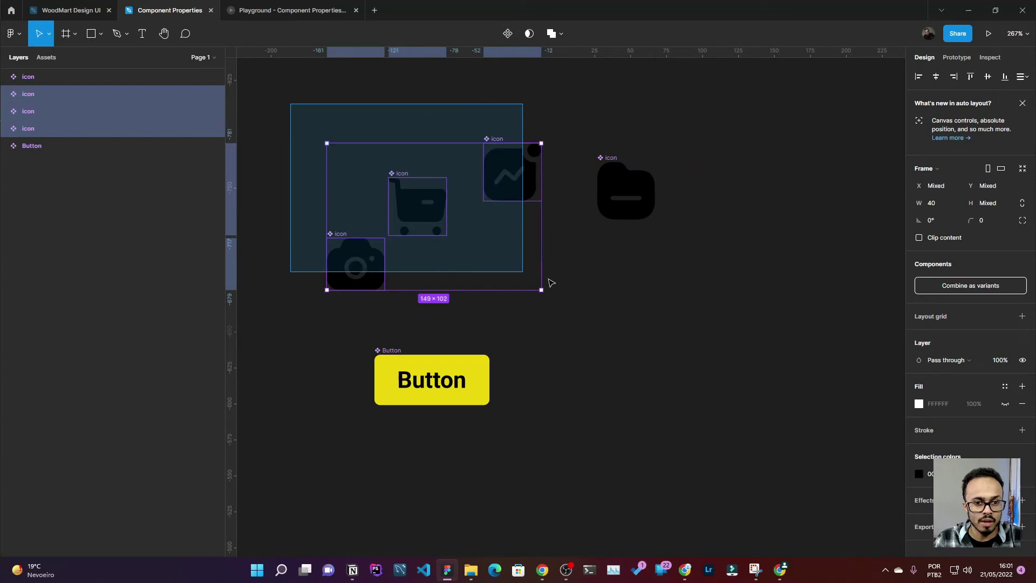
pyautogui.click(5, 76)
pyautogui.click(5, 111)
pyautogui.click(4, 145)
pyautogui.click(5, 180)
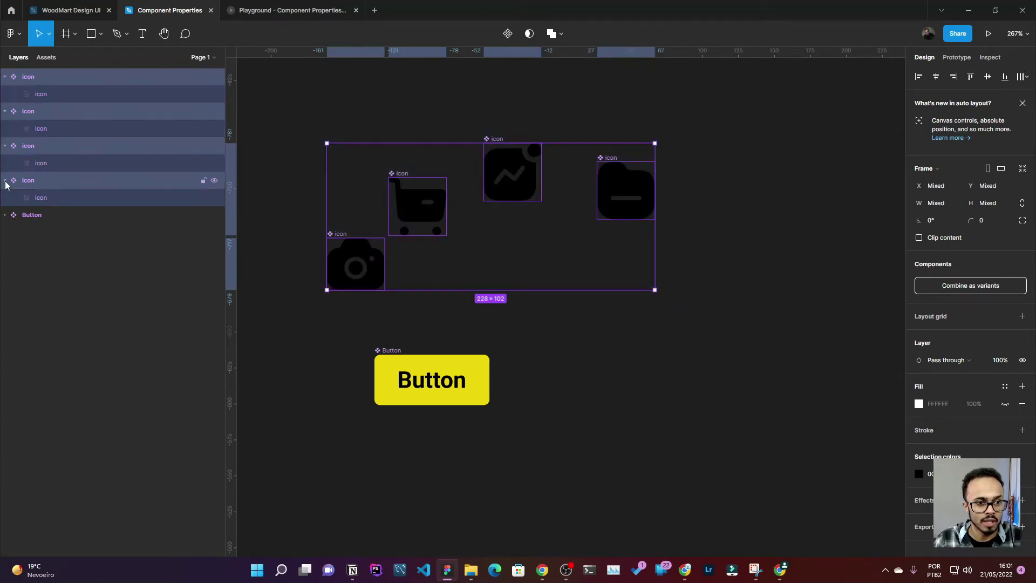
pyautogui.click(26, 79)
pyautogui.doubleClick(32, 78)
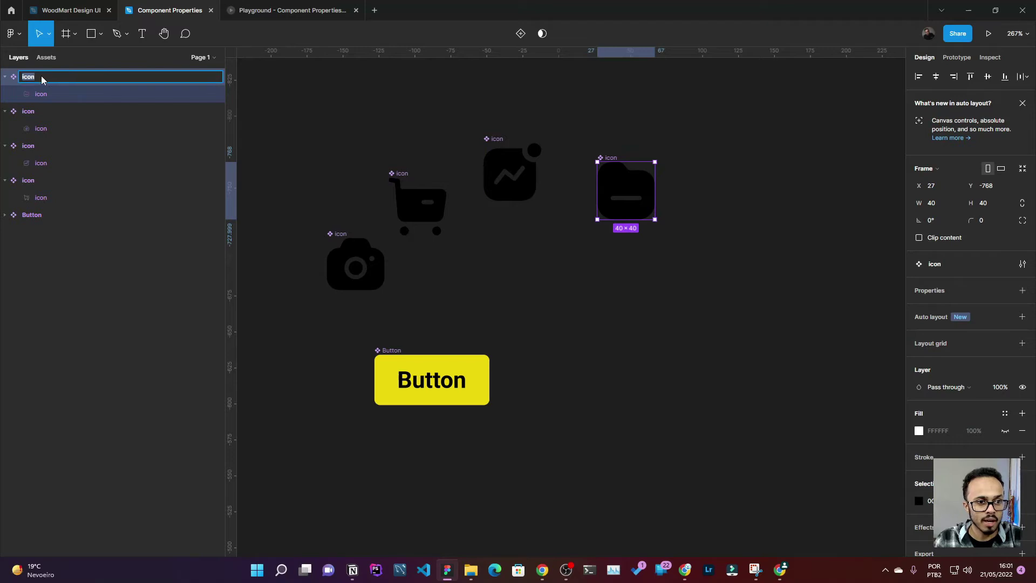
pyautogui.write('Pa')
pyautogui.doubleClick(34, 111)
pyautogui.write('Cam')
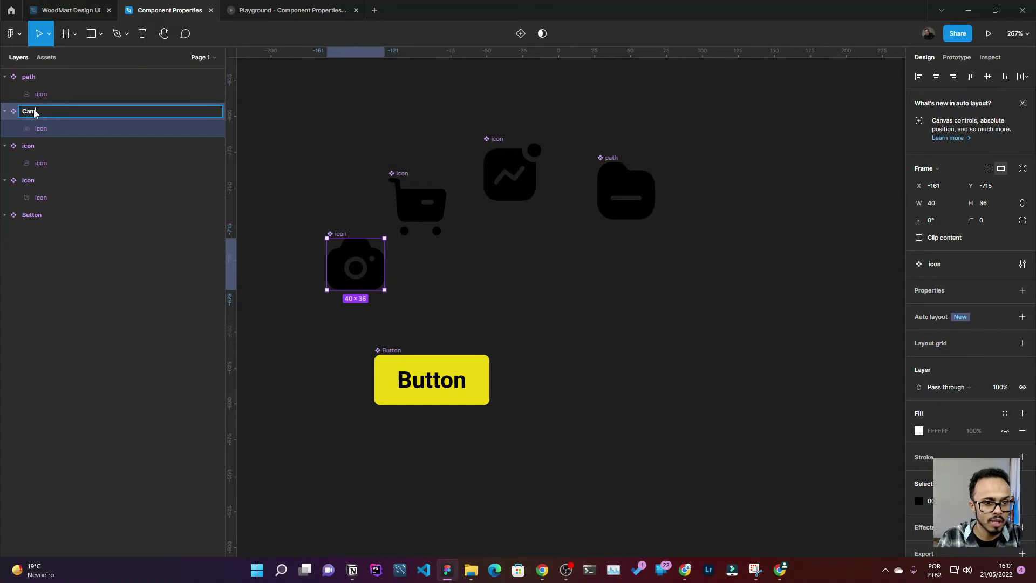
pyautogui.doubleClick(32, 151)
pyautogui.write('stats')
pyautogui.doubleClick(32, 181)
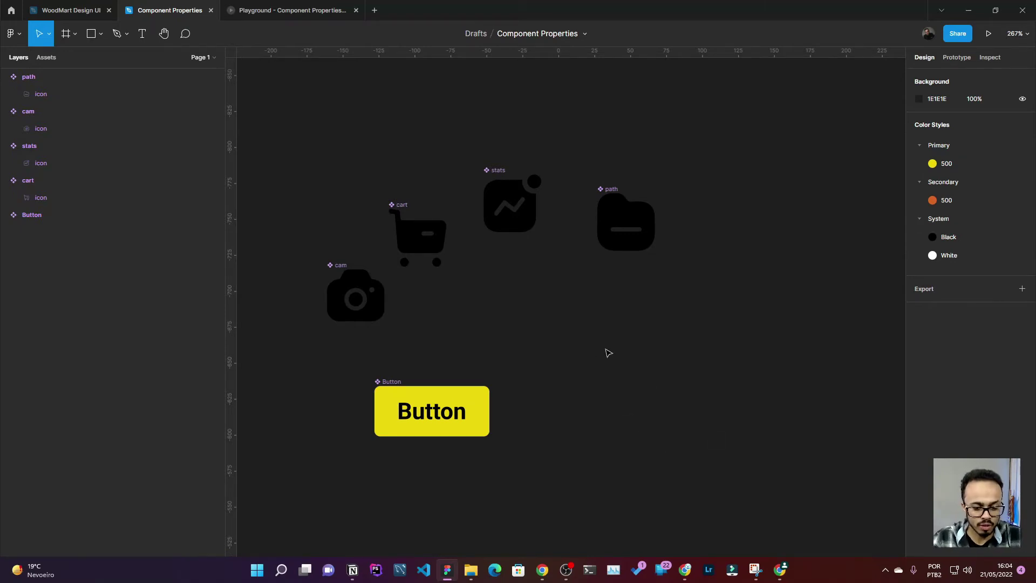
pyautogui.hotkey('shift', 'i')
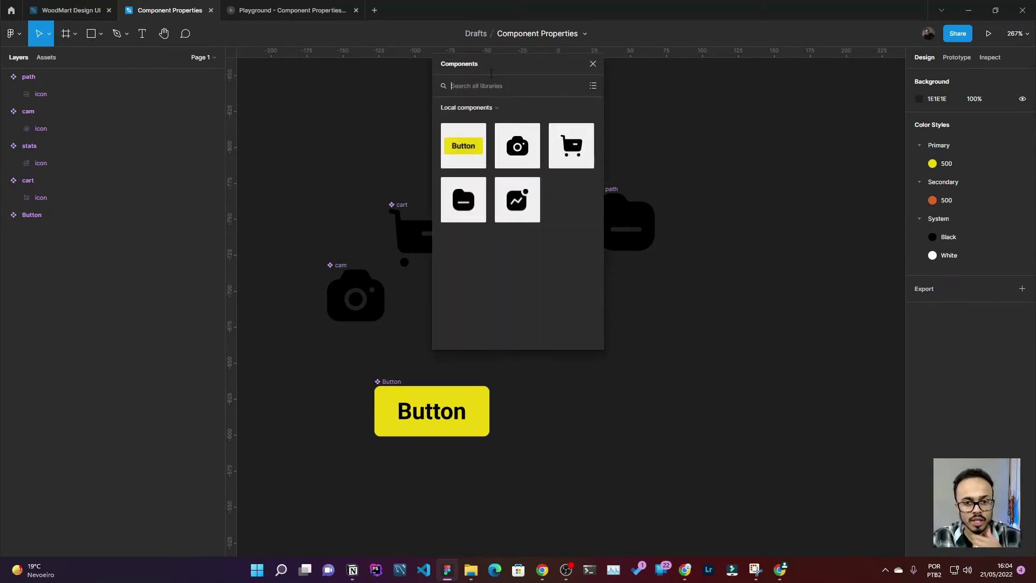
pyautogui.click(473, 108)
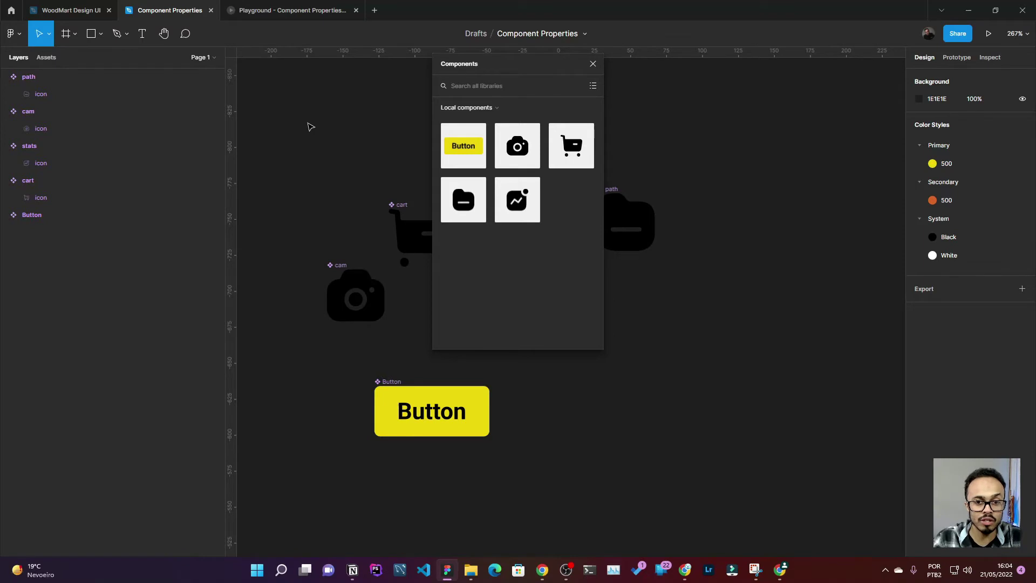
pyautogui.click(592, 64)
pyautogui.moveTo(287, 121); pyautogui.dragTo(711, 344)
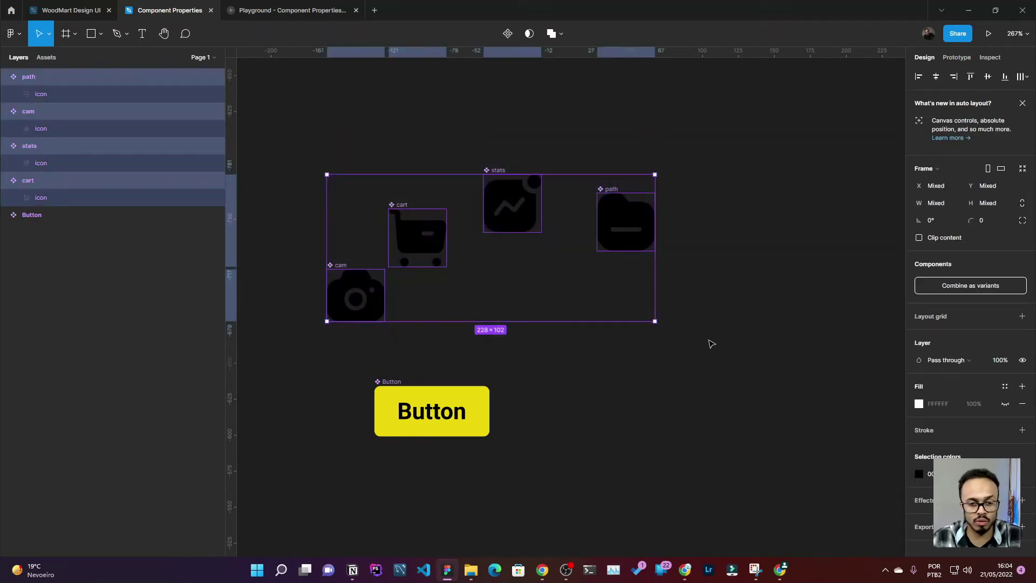
# Combine the four icons as variants and name the variant property Icon
pyautogui.click(970, 286)
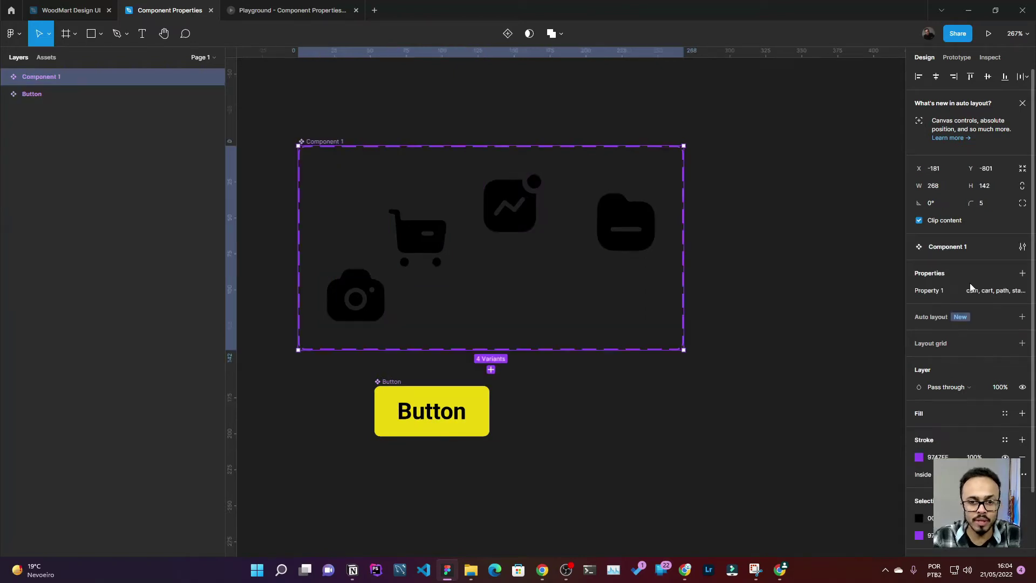
pyautogui.click(5, 78)
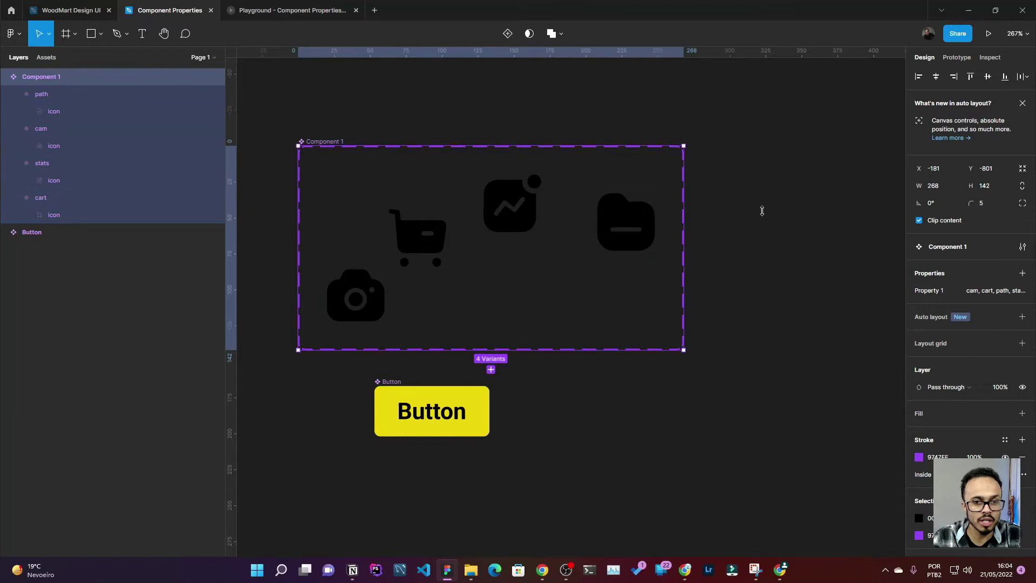
pyautogui.doubleClick(929, 292)
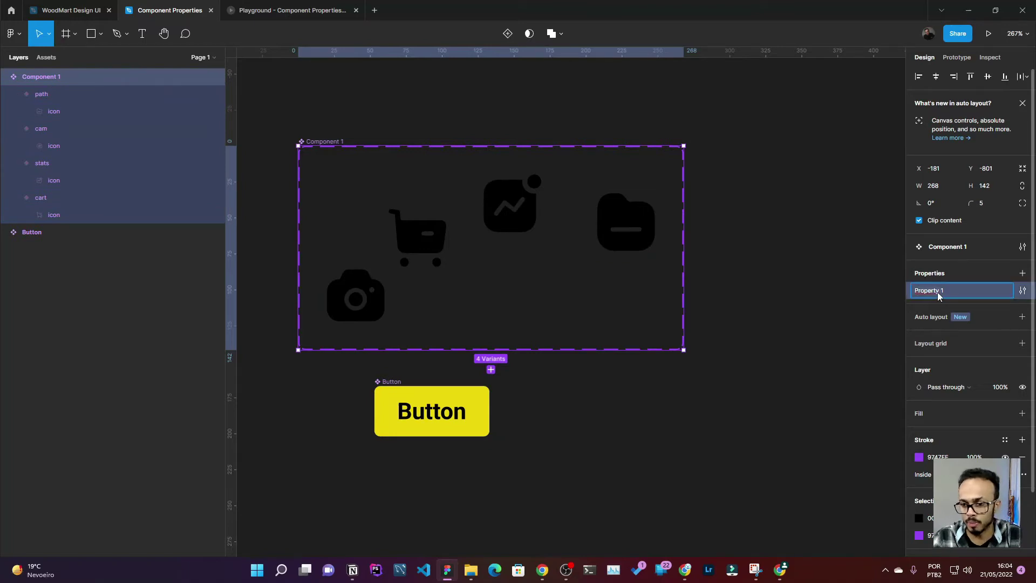
pyautogui.write('Icon')
pyautogui.press('Return')
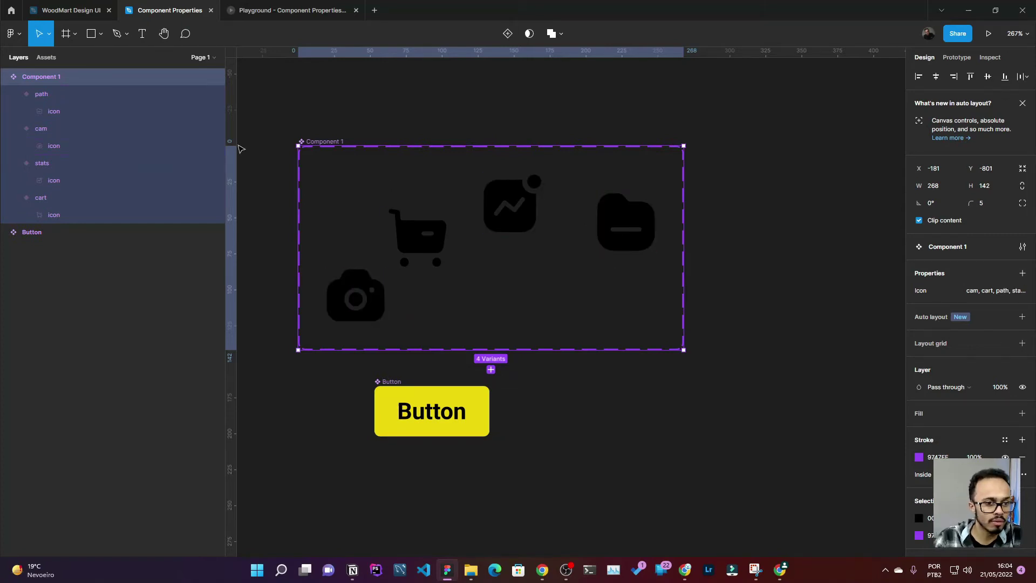
# Place a cart instance and test switching its Icon property to path, stats and cam
pyautogui.click(601, 97)
pyautogui.scroll(1, 540, 139)
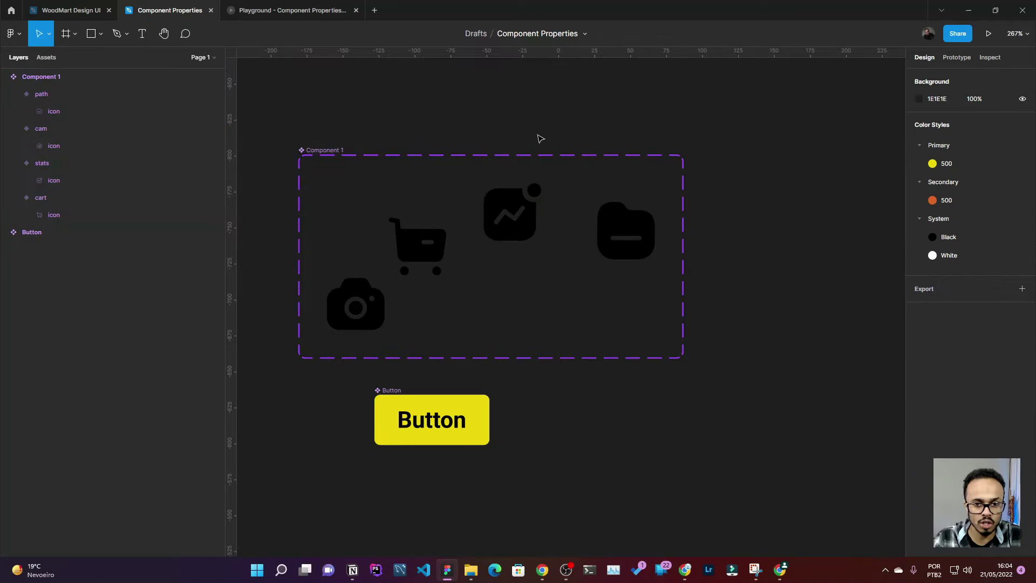
pyautogui.hotkey('shift', 'i')
pyautogui.moveTo(526, 149); pyautogui.dragTo(771, 200)
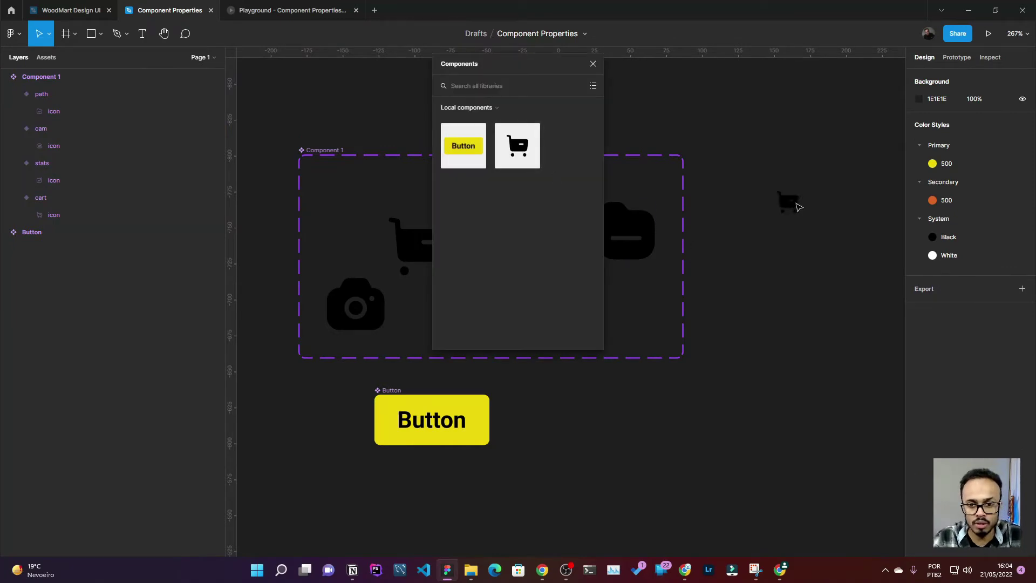
pyautogui.click(969, 281)
pyautogui.click(979, 283)
pyautogui.click(971, 281)
pyautogui.click(979, 242)
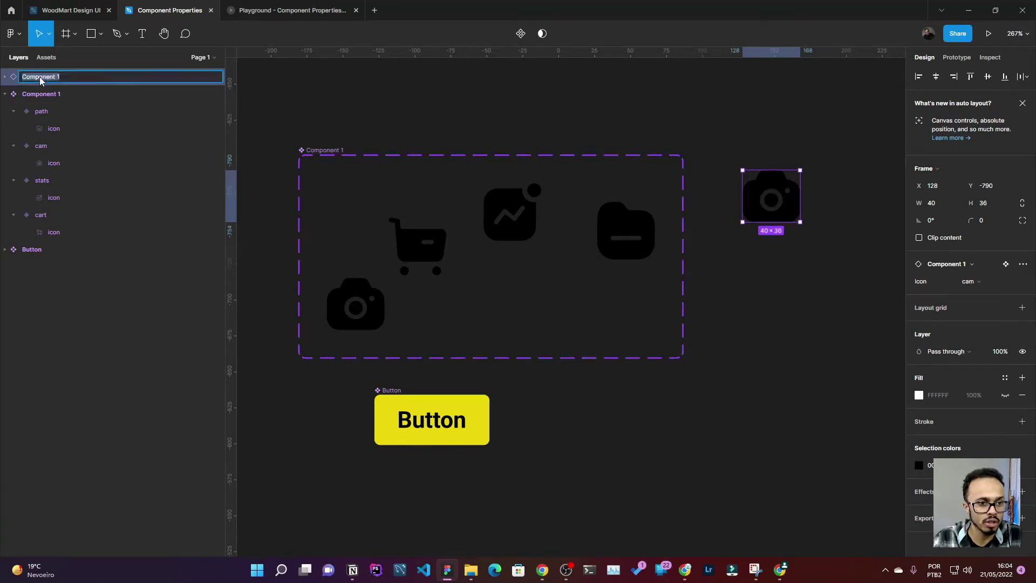
# Rename the Component 1 set to Icon and delete the test instance
pyautogui.click(39, 93)
pyautogui.doubleClick(38, 94)
pyautogui.write('Icon')
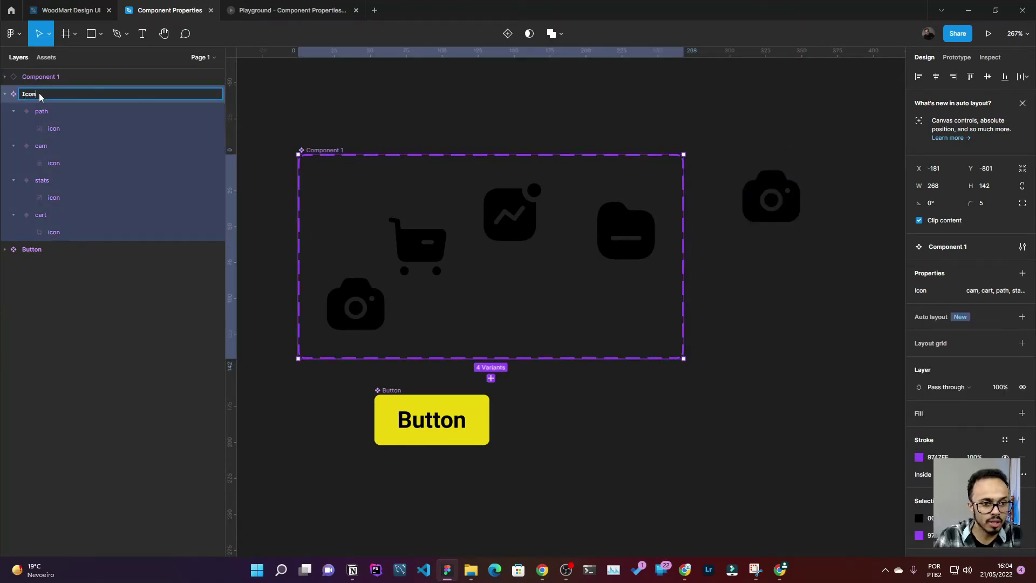
pyautogui.press('Return')
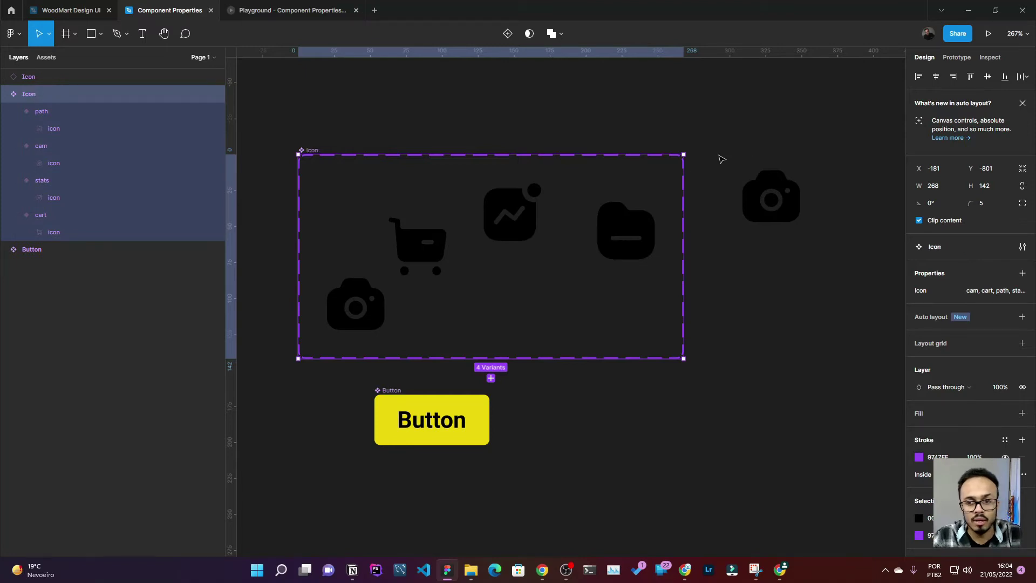
pyautogui.moveTo(737, 121); pyautogui.dragTo(811, 253)
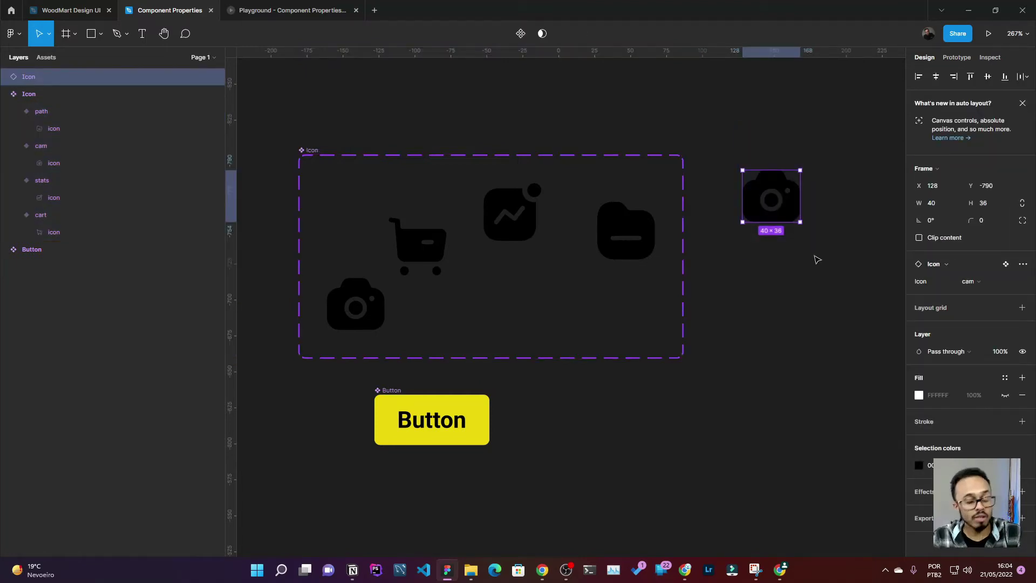
pyautogui.press('Delete')
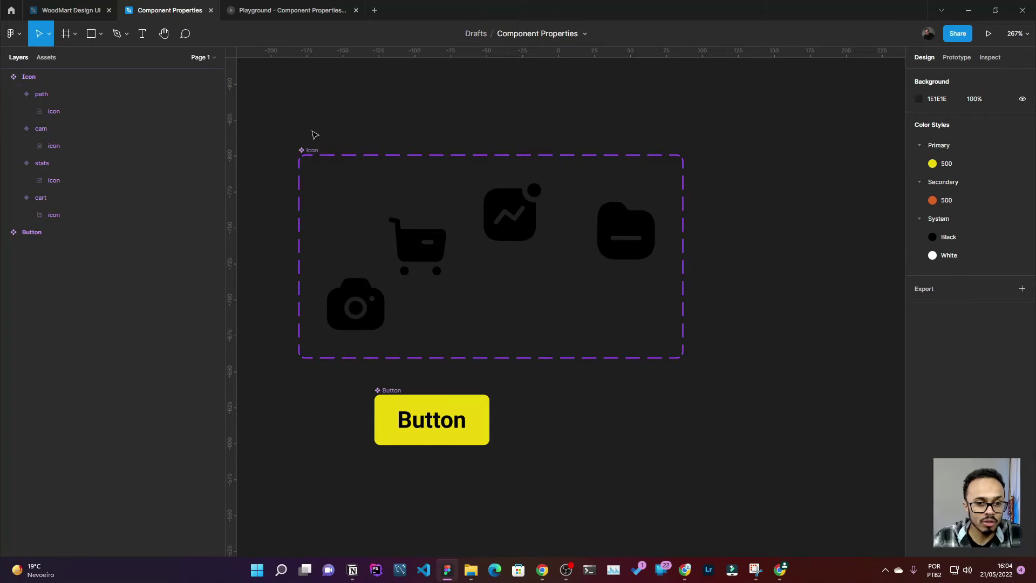
# Drag the four variants out of the set into standalone Icon/path, Icon/cam, Icon/stats, Icon/cart components
pyautogui.moveTo(308, 121); pyautogui.dragTo(646, 330)
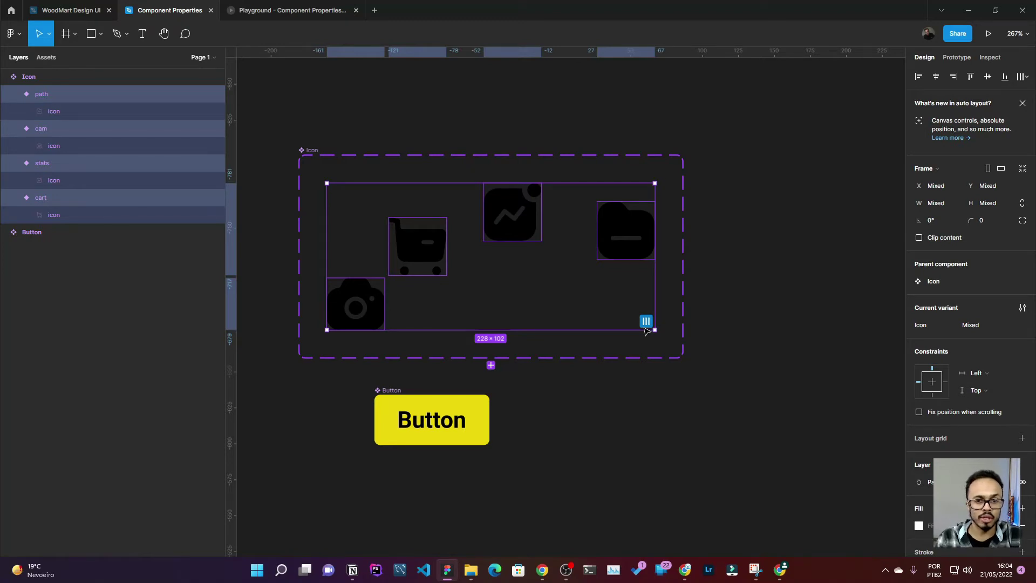
pyautogui.scroll(1, 646, 324)
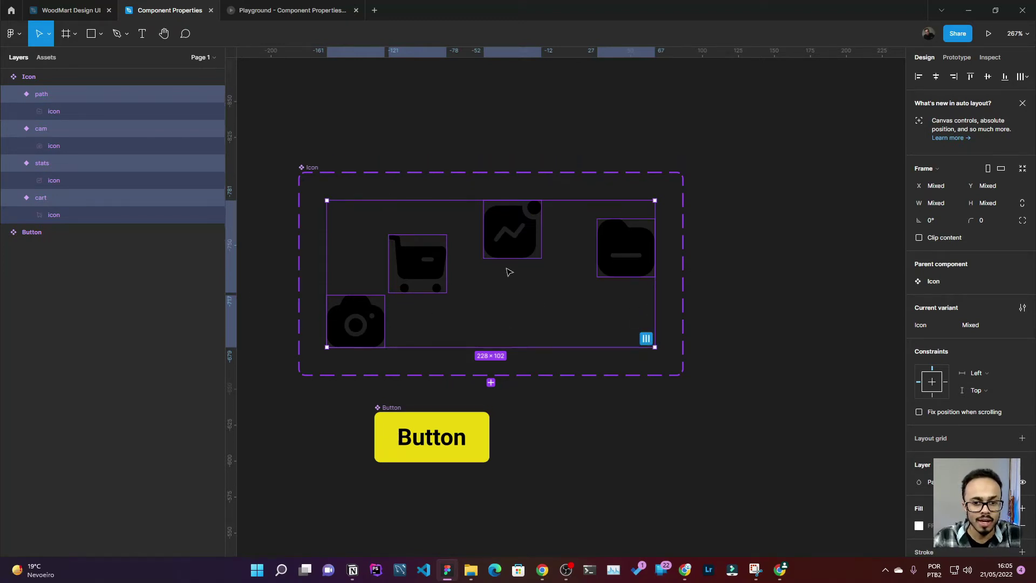
pyautogui.scroll(2, 510, 281)
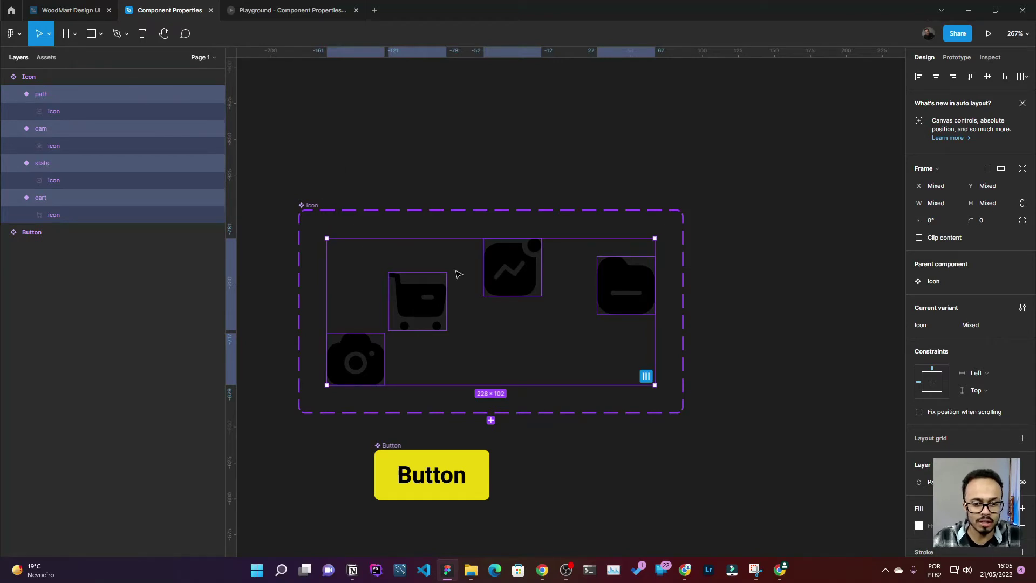
pyautogui.moveTo(426, 323); pyautogui.dragTo(434, 126)
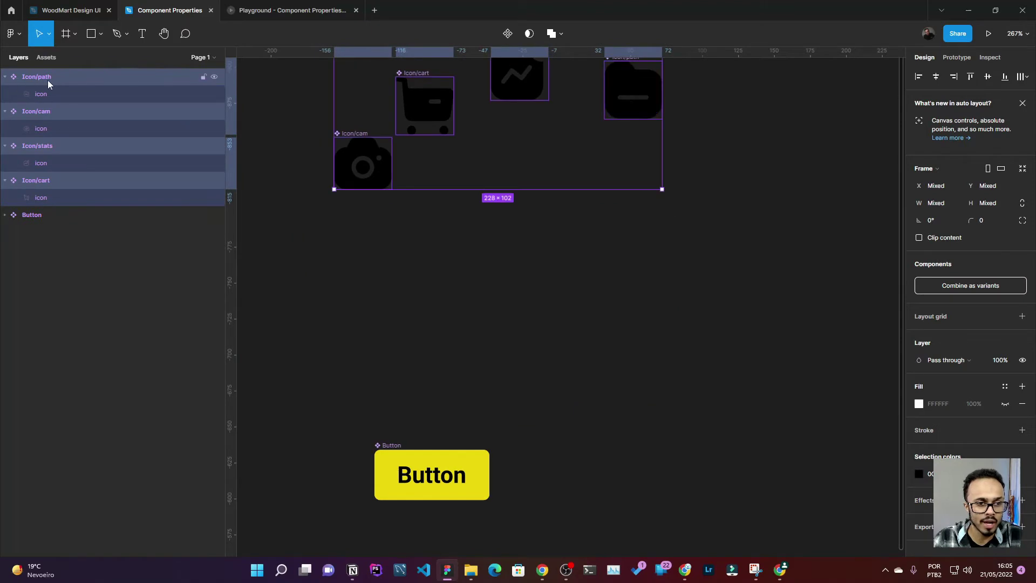
pyautogui.scroll(5, 495, 246)
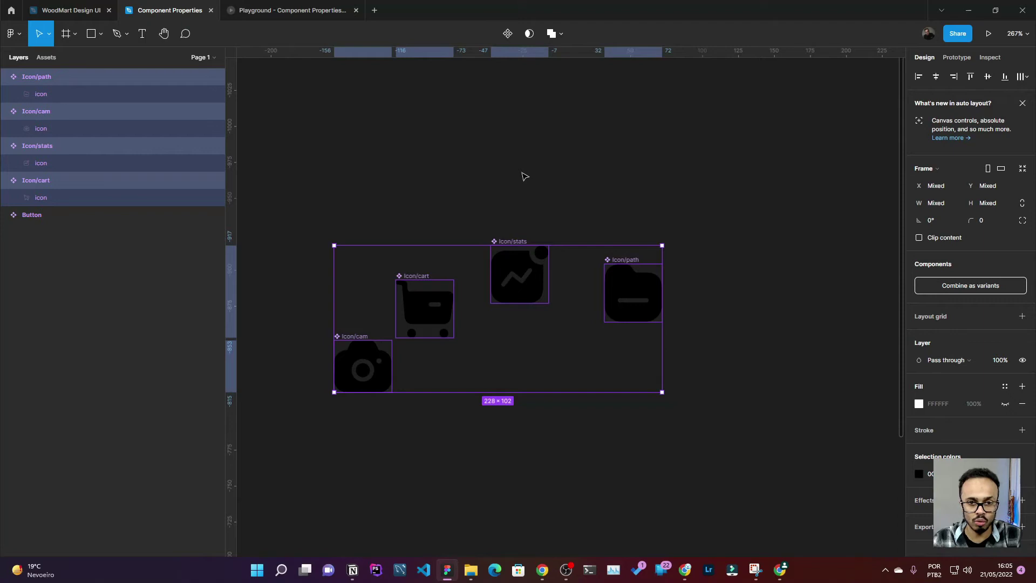
pyautogui.click(491, 177)
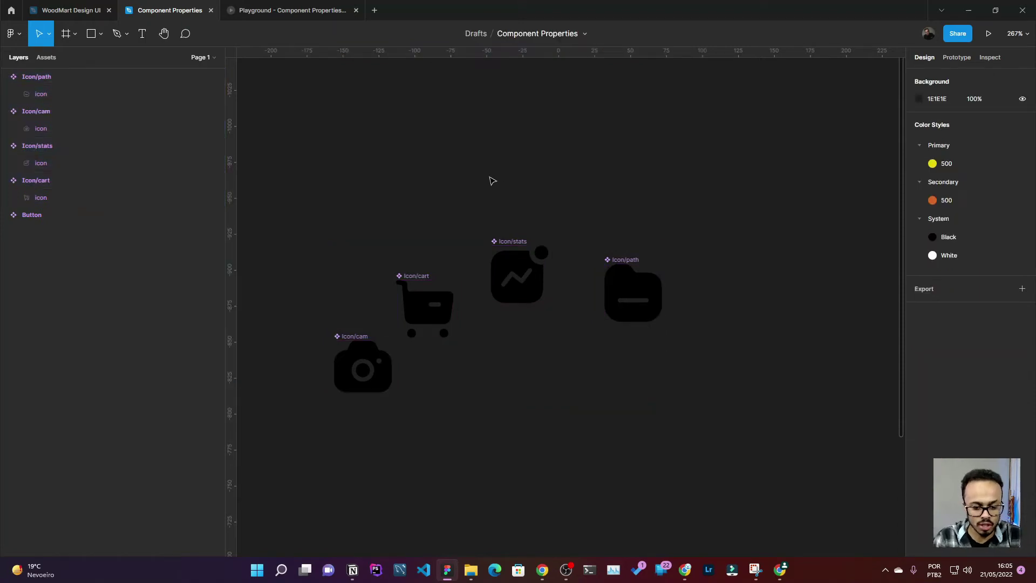
# Browse the Icon folder in local components, then move Icon/cam beside Icon/cart
pyautogui.hotkey('shift', 'i')
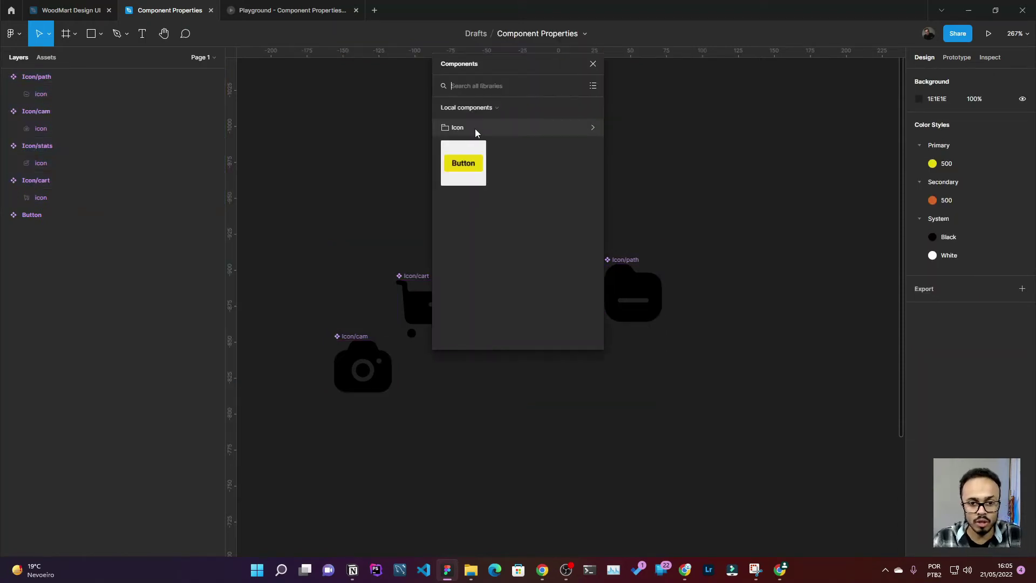
pyautogui.click(461, 127)
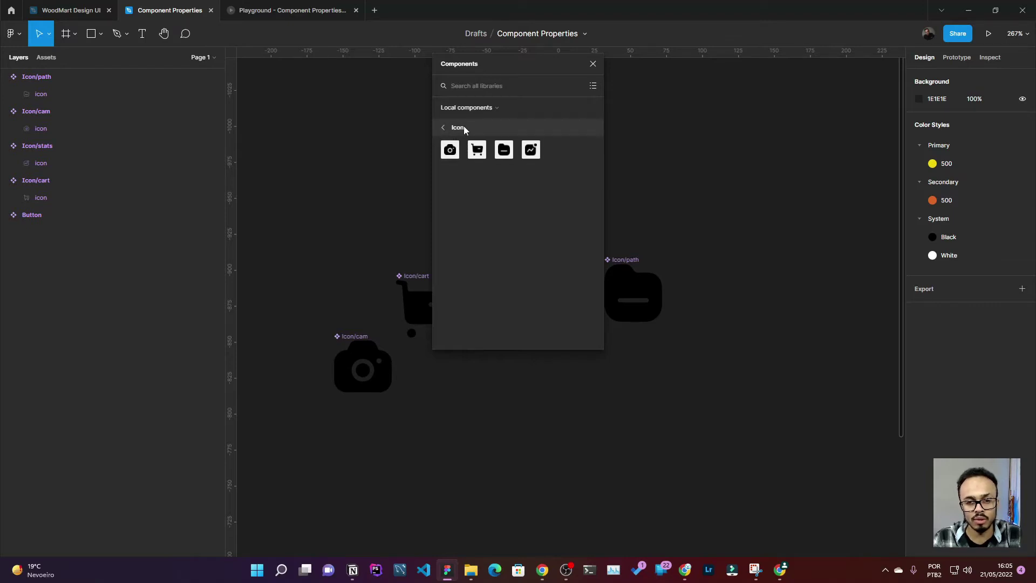
pyautogui.click(464, 128)
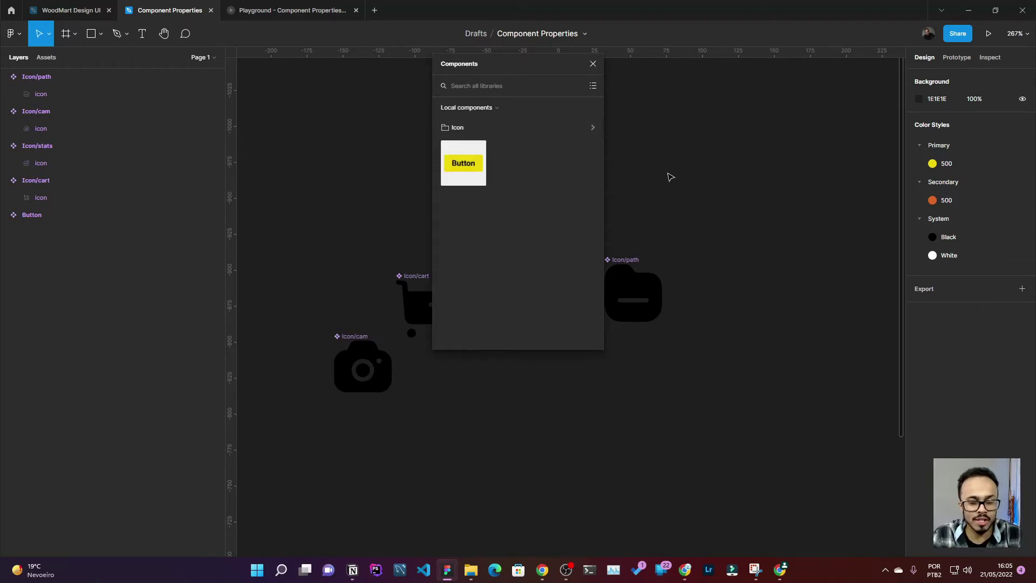
pyautogui.click(593, 65)
pyautogui.moveTo(355, 339); pyautogui.dragTo(331, 277)
pyautogui.moveTo(296, 195); pyautogui.dragTo(786, 393)
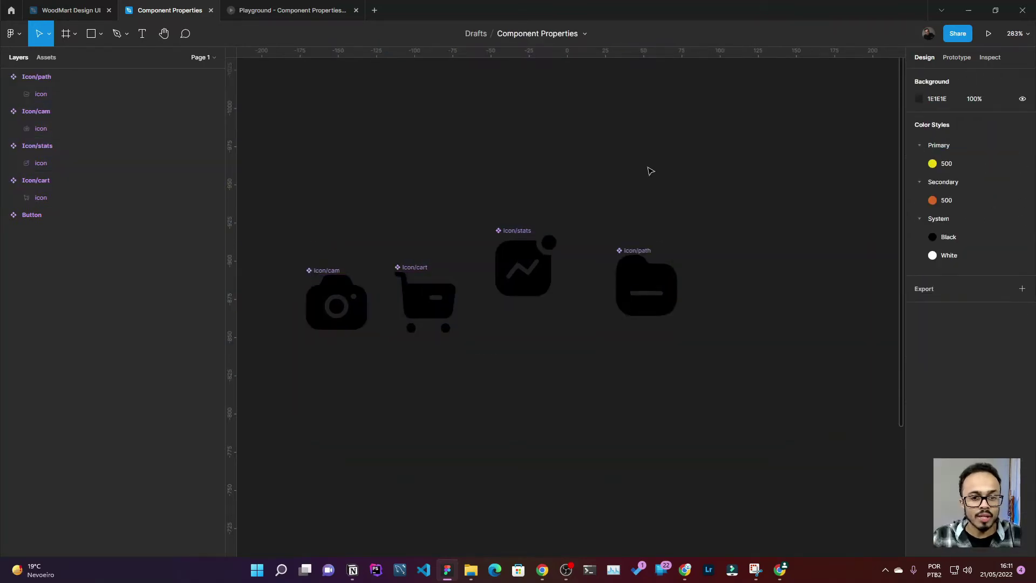
pyautogui.click(425, 272)
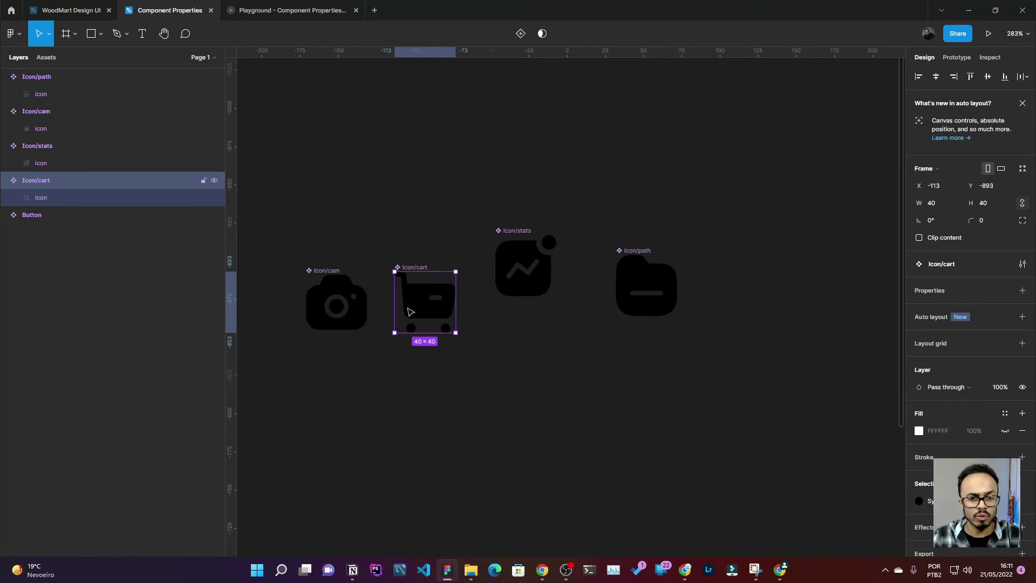
# Set the camera graphic inside Icon/cam to center vertically
pyautogui.click(343, 303)
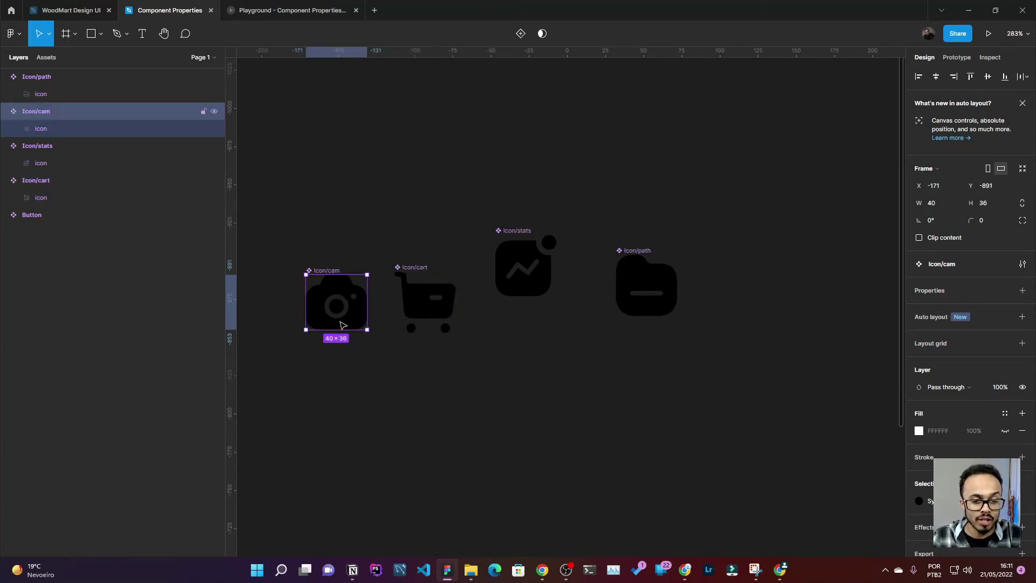
pyautogui.click(41, 128)
pyautogui.click(977, 295)
pyautogui.click(987, 312)
pyautogui.click(981, 298)
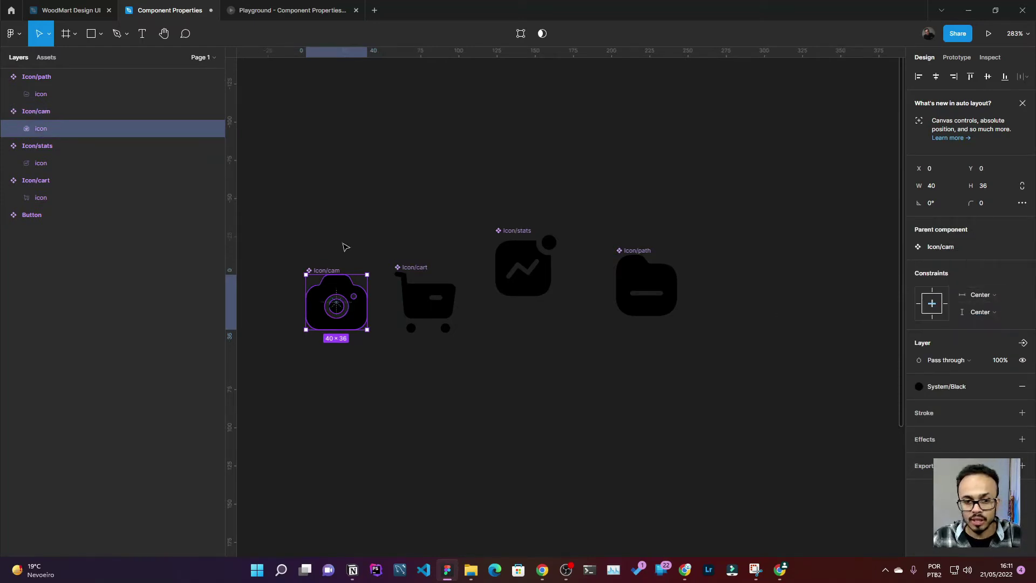
# Set Icon/cam's height to 40 with proportions locked
pyautogui.click(322, 272)
pyautogui.click(996, 203)
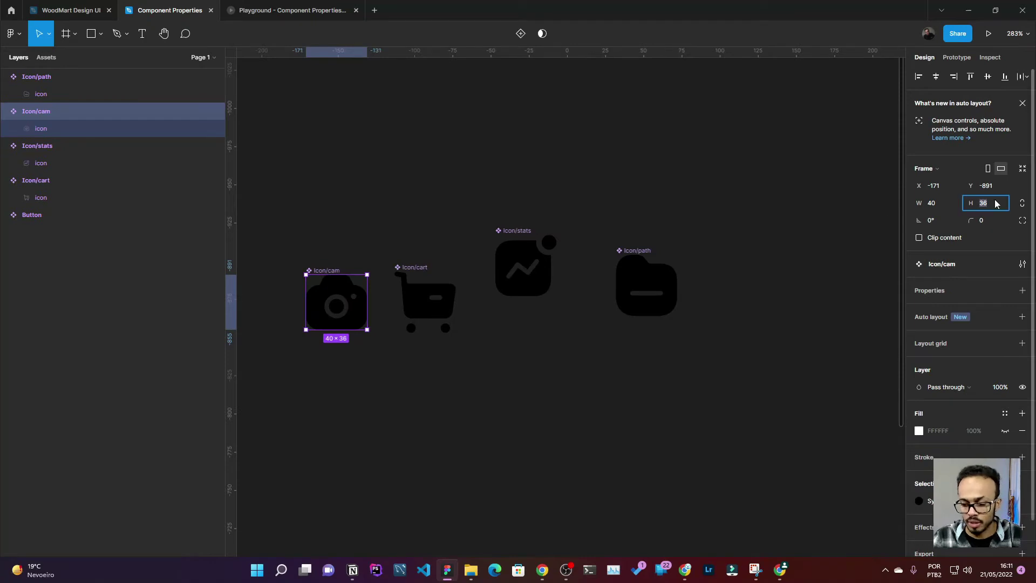
pyautogui.write('40')
pyautogui.press('Return')
pyautogui.click(1021, 203)
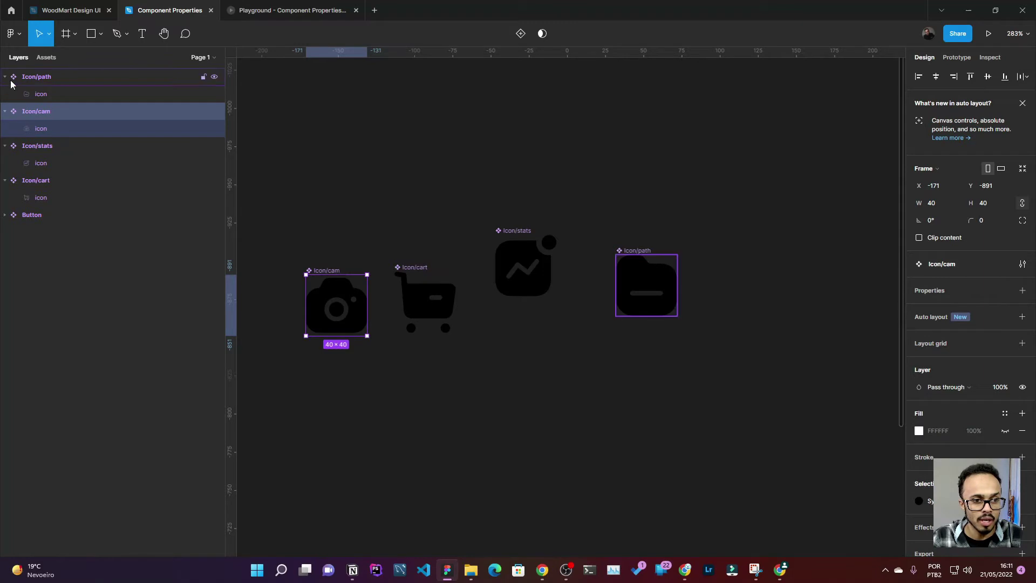
# Set the camera graphic's constraints to Scale, test a resize, then reselect all four icons
pyautogui.click(67, 127)
pyautogui.click(980, 296)
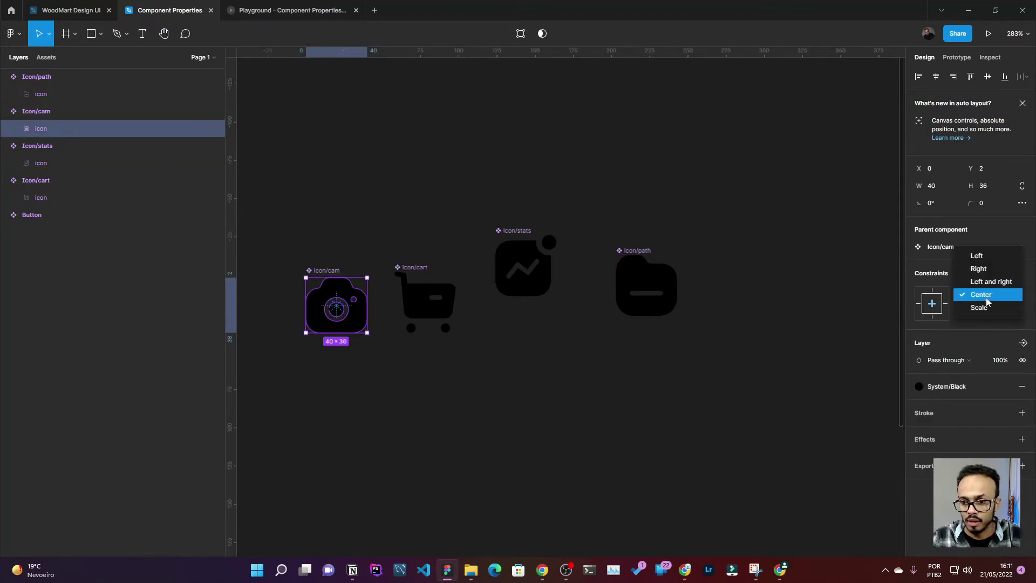
pyautogui.click(979, 312)
pyautogui.click(289, 281)
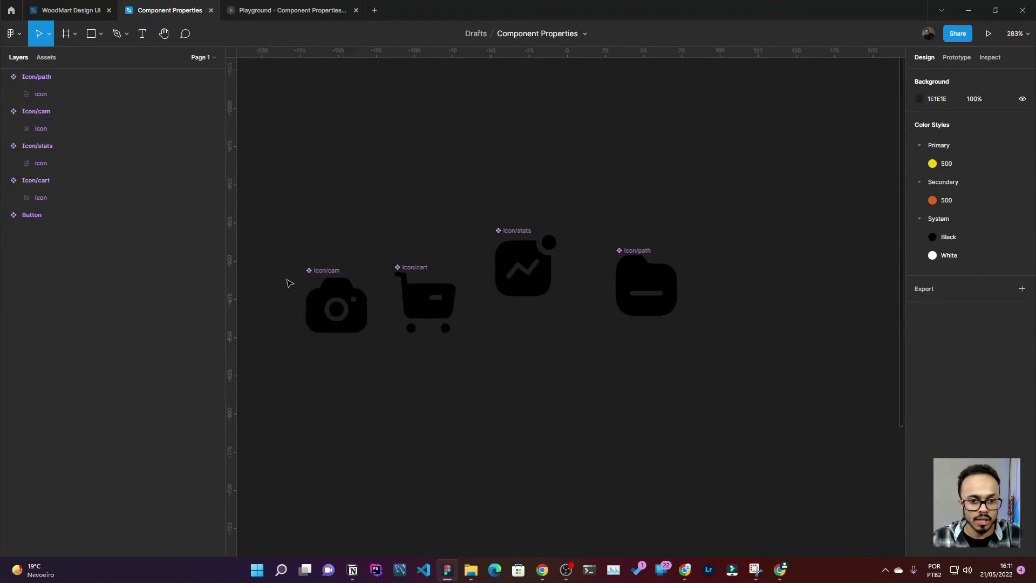
pyautogui.click(341, 283)
pyautogui.moveTo(369, 334); pyautogui.dragTo(456, 423)
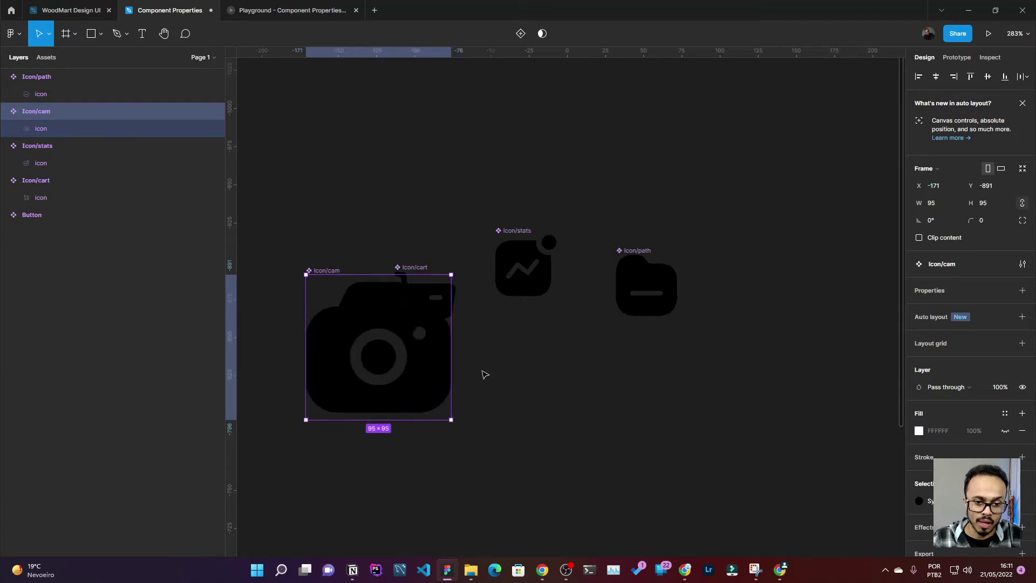
pyautogui.hotkey('ctrl', 'z')
pyautogui.click(340, 256)
pyautogui.moveTo(270, 176); pyautogui.dragTo(723, 382)
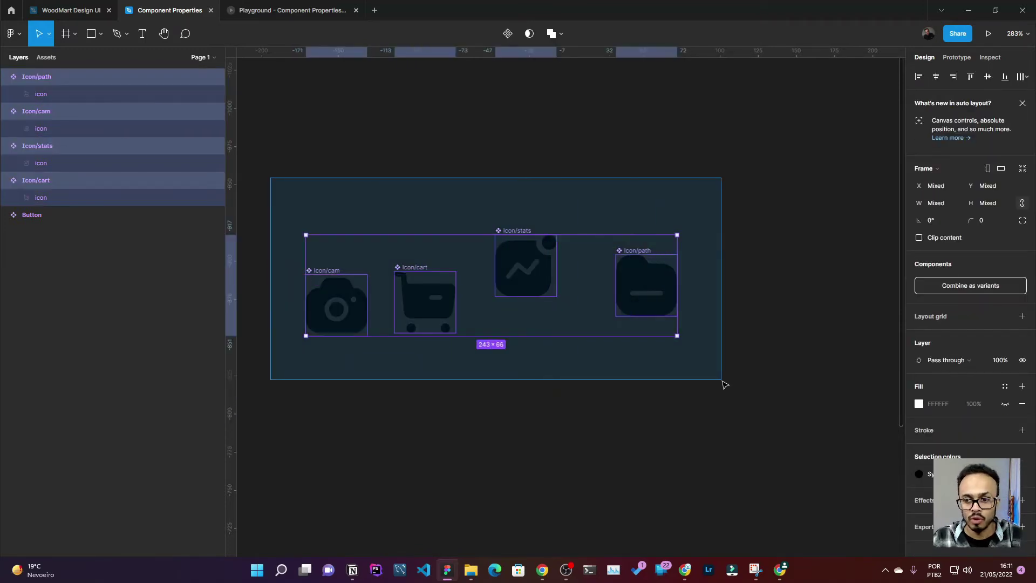
# Resize all four icons to 24 px wide with proportions locked
pyautogui.click(1022, 204)
pyautogui.click(933, 203)
pyautogui.write('24')
pyautogui.press('Return')
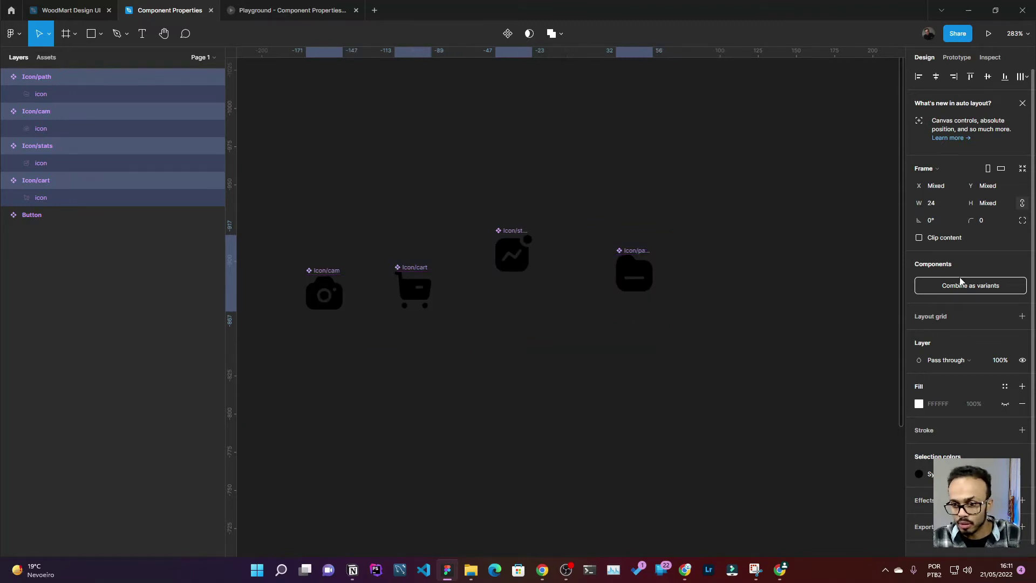
# Wrap the icons in a horizontal auto-layout row with 20 spacing
pyautogui.hotkey('shift', 'a')
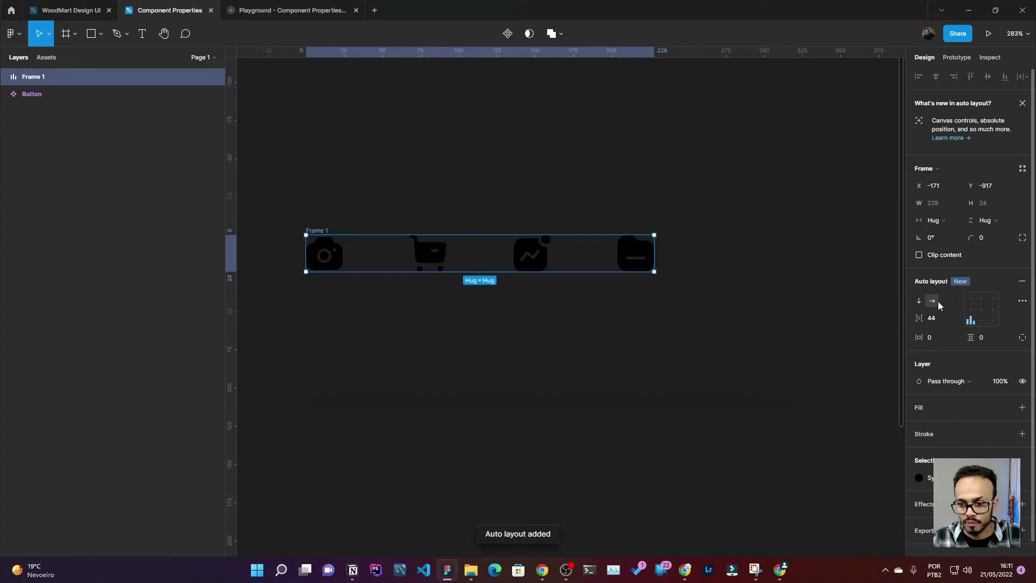
pyautogui.click(936, 320)
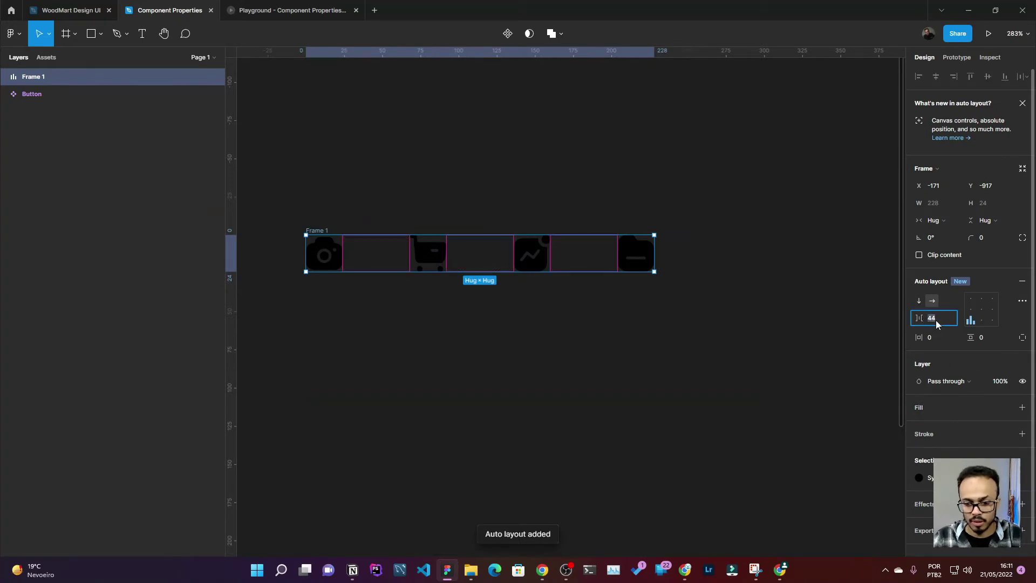
pyautogui.write('20')
pyautogui.press('Return')
pyautogui.click(1022, 477)
pyautogui.press('Escape')
# Rename the icon row frame to Icones and place it beside the Button component
pyautogui.moveTo(242, 180); pyautogui.dragTo(588, 336)
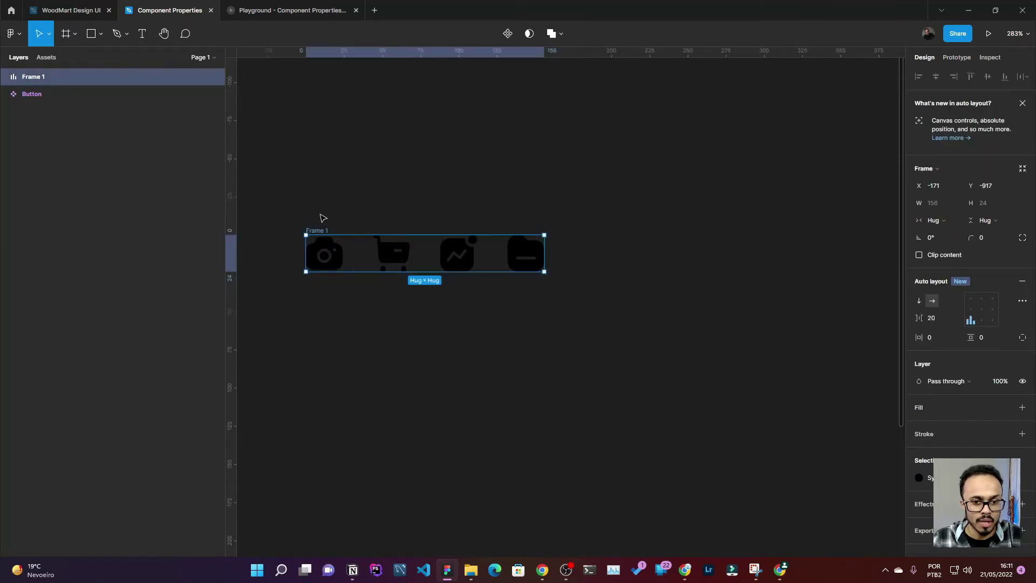
pyautogui.doubleClick(316, 231)
pyautogui.write('Icon')
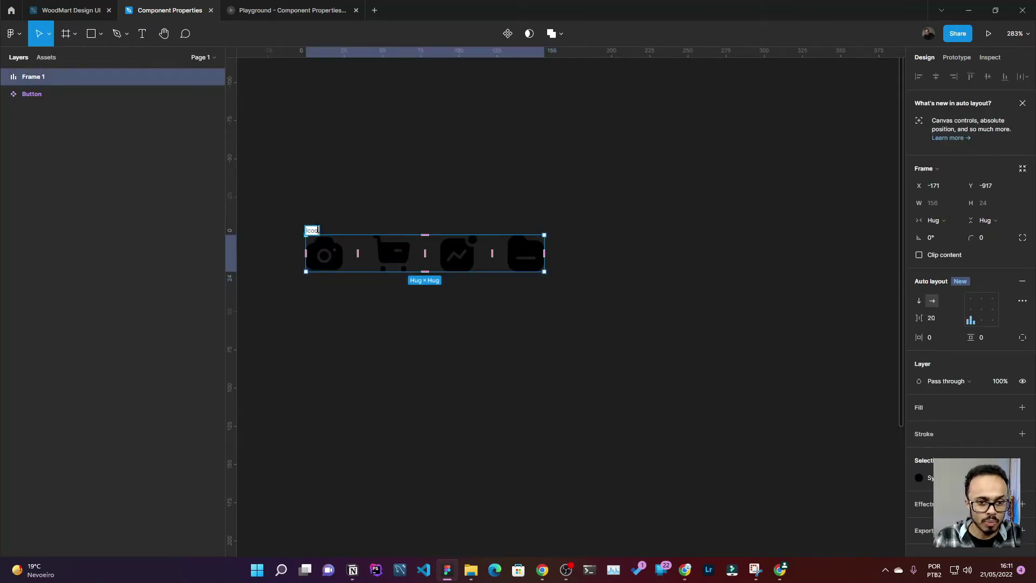
pyautogui.write('es')
pyautogui.press('Return')
pyautogui.scroll(-5, 479, 369)
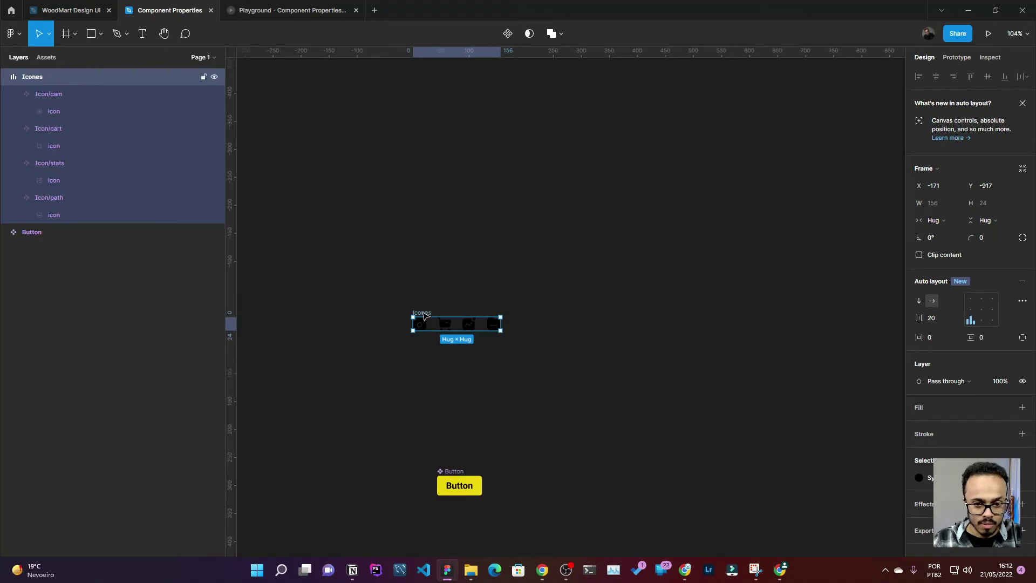
pyautogui.moveTo(456, 323); pyautogui.dragTo(613, 458)
pyautogui.scroll(2, 502, 531)
pyautogui.scroll(2, 502, 532)
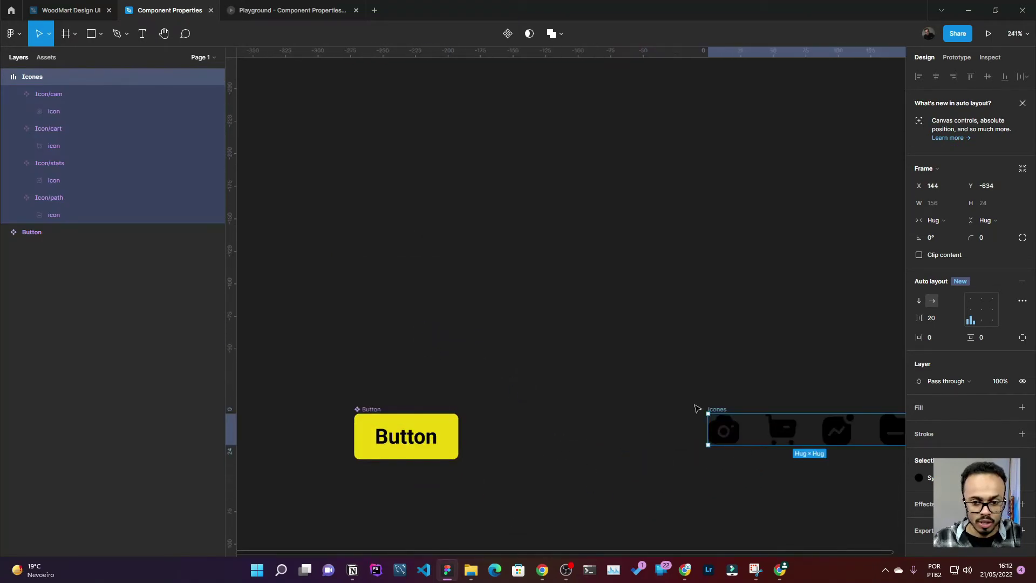
pyautogui.moveTo(711, 410); pyautogui.dragTo(587, 417)
# Drag the cam icon from the local Icon components into the Button component
pyautogui.click(588, 417)
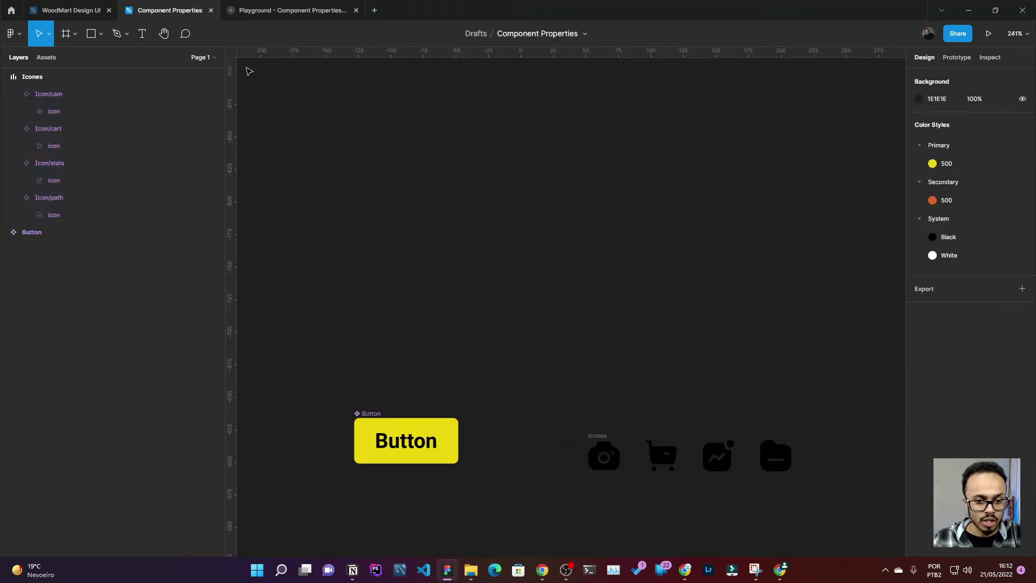
pyautogui.hotkey('shift', 'i')
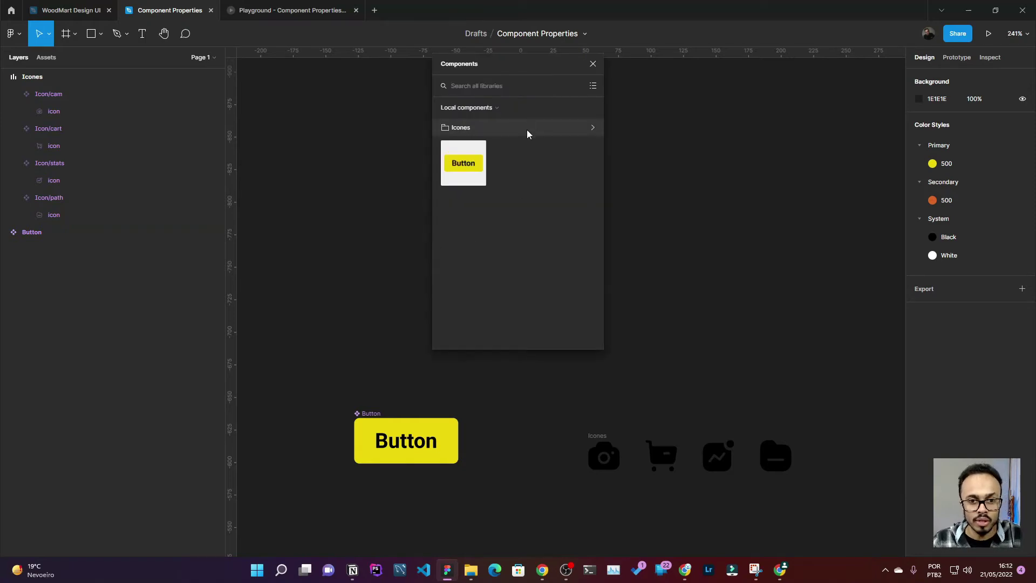
pyautogui.click(486, 136)
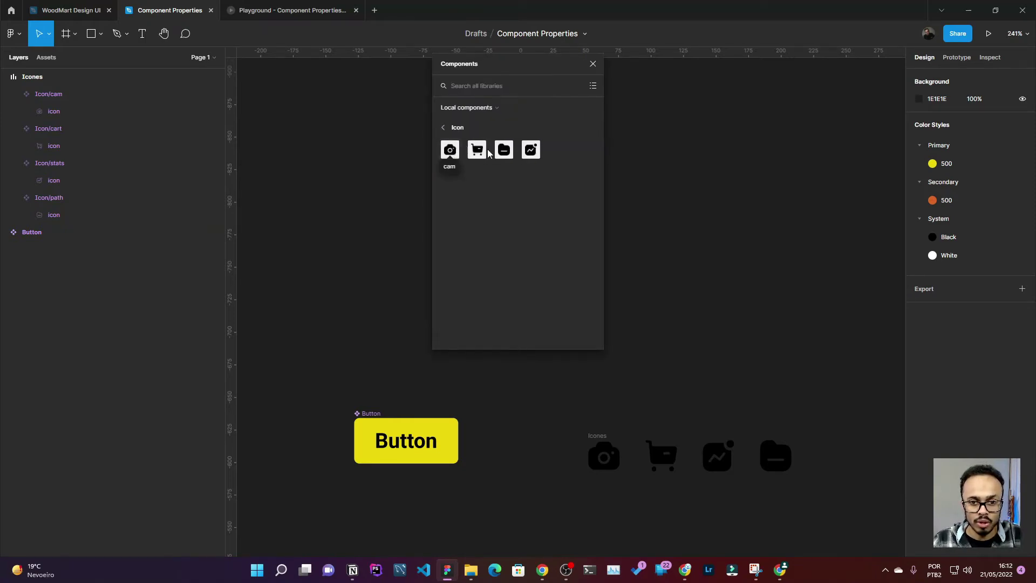
pyautogui.moveTo(450, 150); pyautogui.dragTo(448, 443)
# Resize the camera icon inside the Button to 16×16
pyautogui.click(407, 443)
pyautogui.scroll(-3, 408, 444)
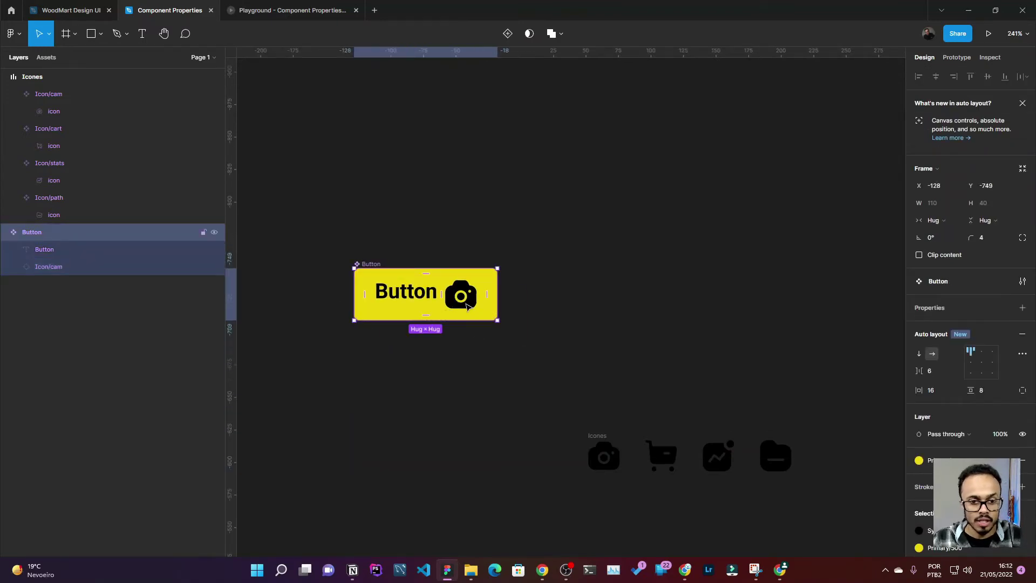
pyautogui.click(43, 268)
pyautogui.click(949, 203)
pyautogui.write('16')
pyautogui.press('Tab')
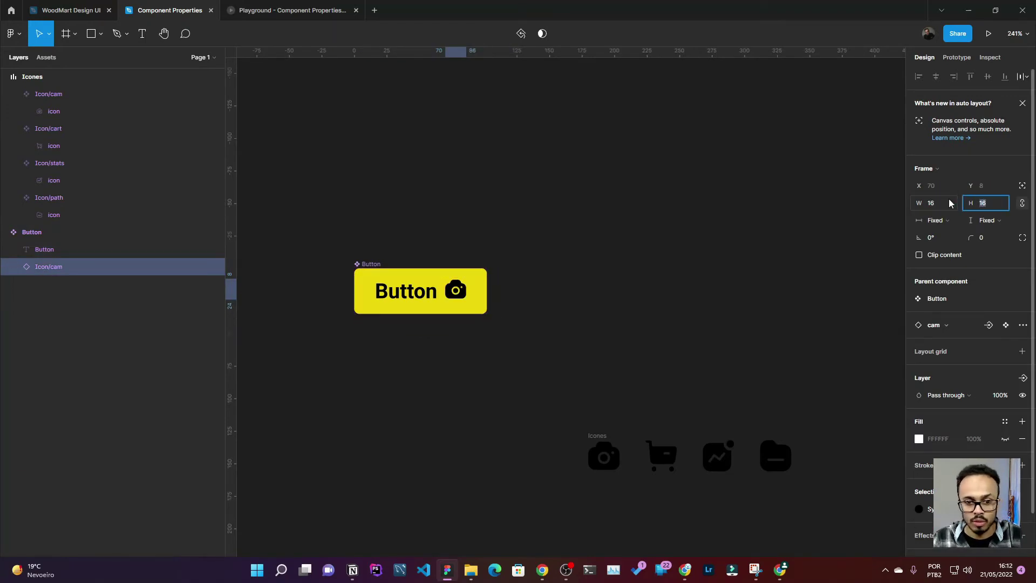
# Centre the Button's contents vertically so it hugs the label and icon
pyautogui.click(372, 264)
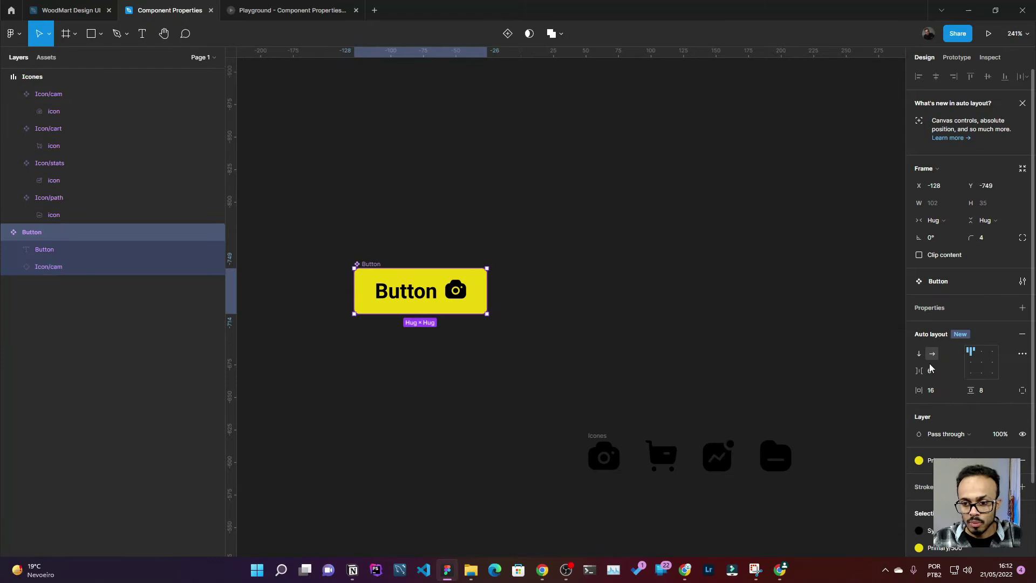
pyautogui.click(979, 363)
pyautogui.moveTo(420, 291)
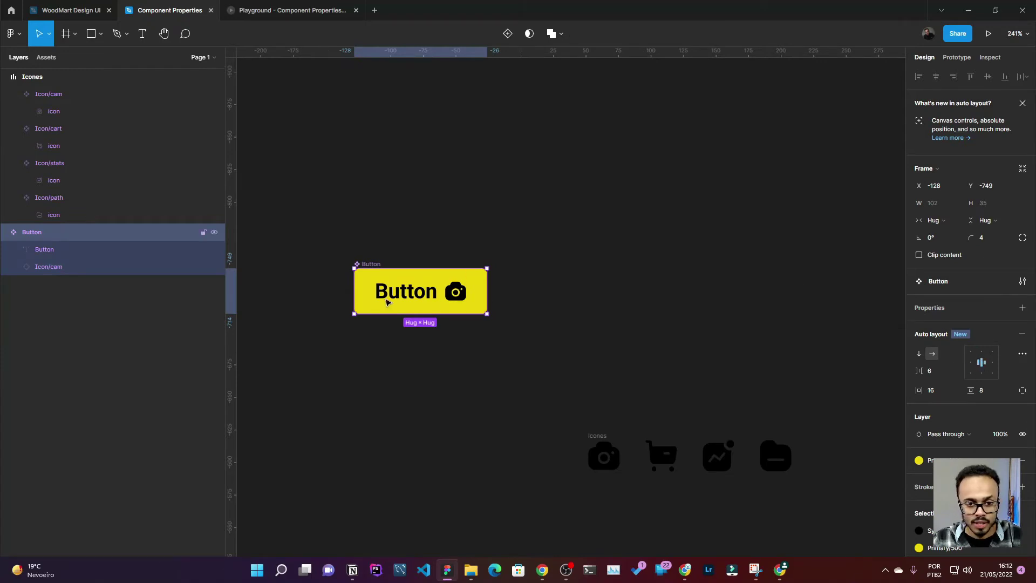
pyautogui.moveTo(487, 304); pyautogui.dragTo(459, 246)
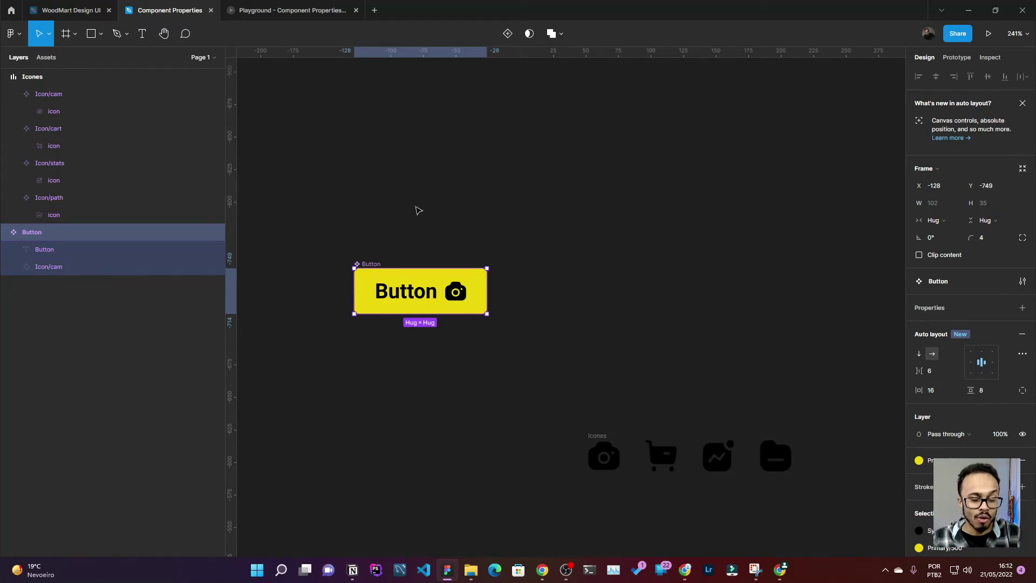
pyautogui.click(462, 234)
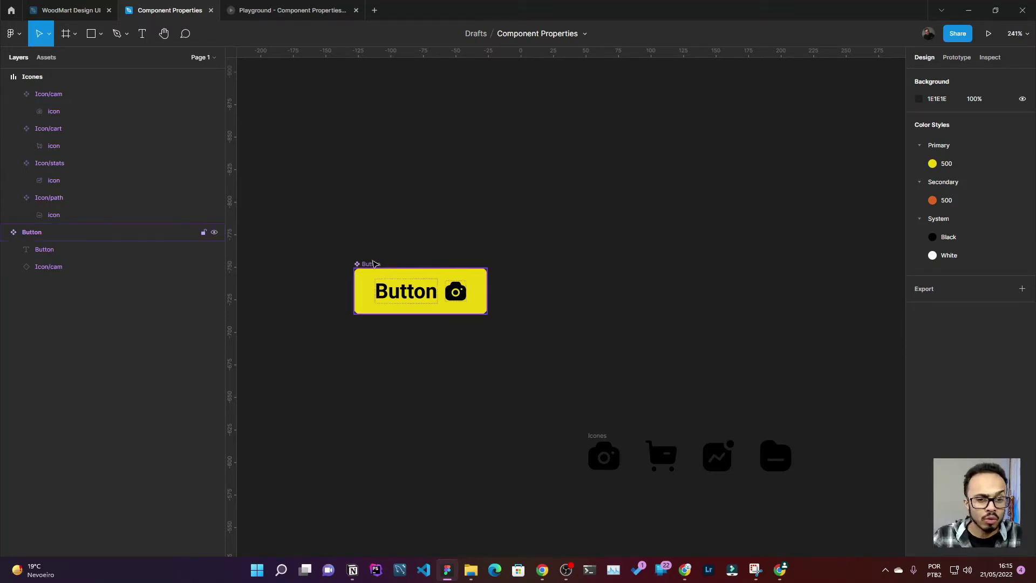
# Link the Button's text layer to a new text property named Label
pyautogui.click(66, 267)
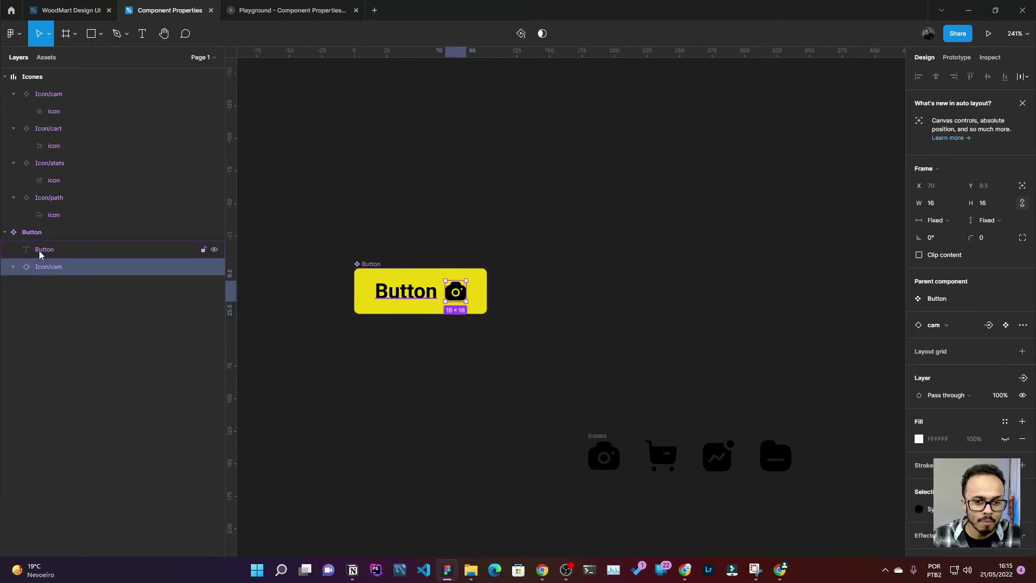
pyautogui.click(41, 255)
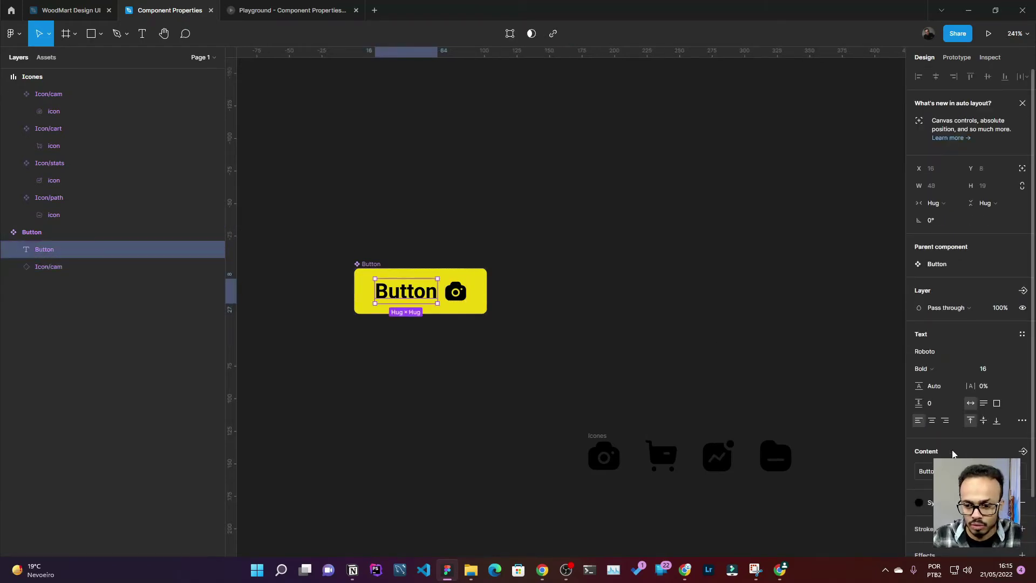
pyautogui.scroll(-2, 916, 456)
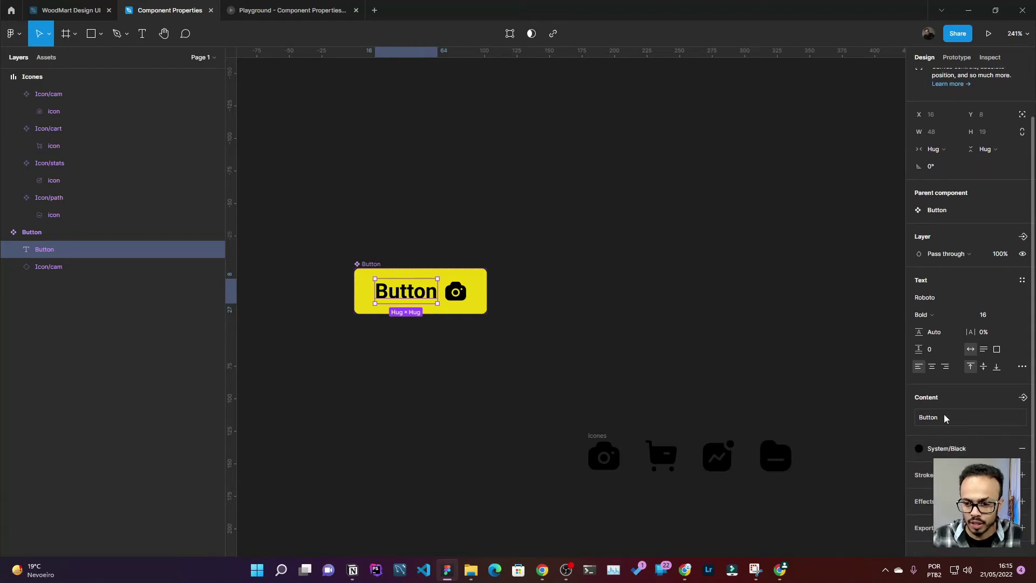
pyautogui.click(1023, 398)
pyautogui.write('La')
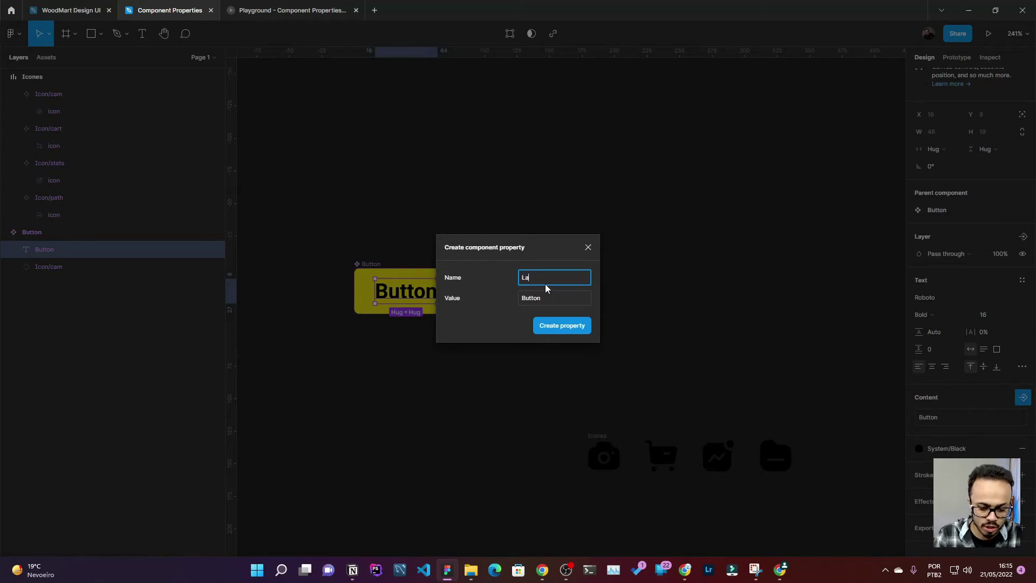
pyautogui.write('bel')
pyautogui.press('Tab')
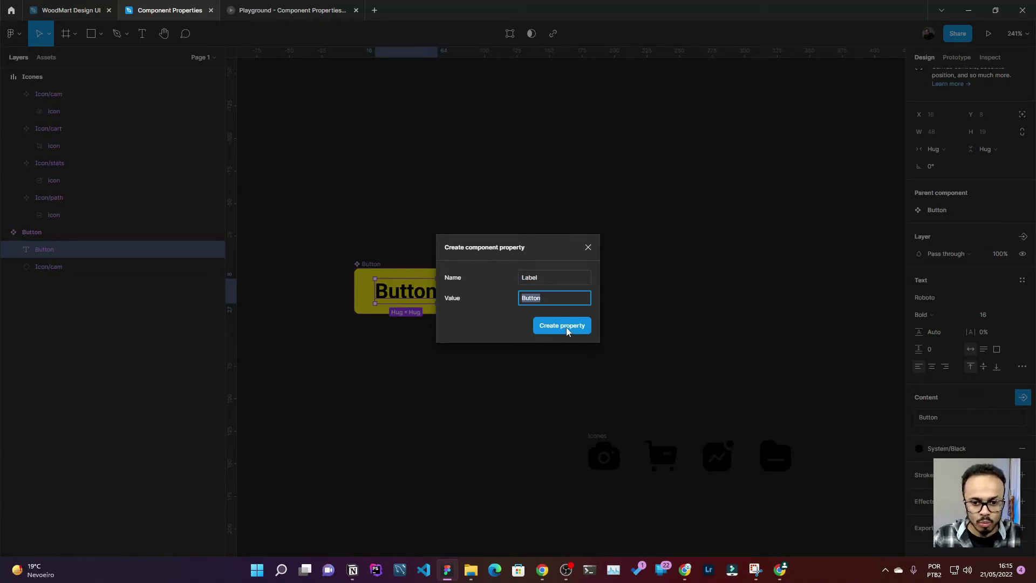
pyautogui.click(567, 331)
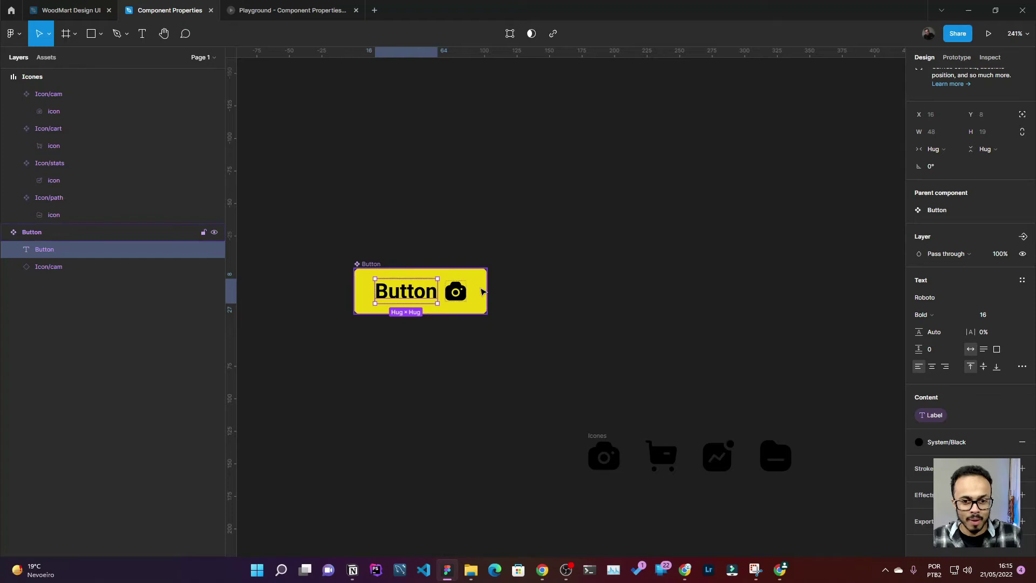
pyautogui.click(460, 294)
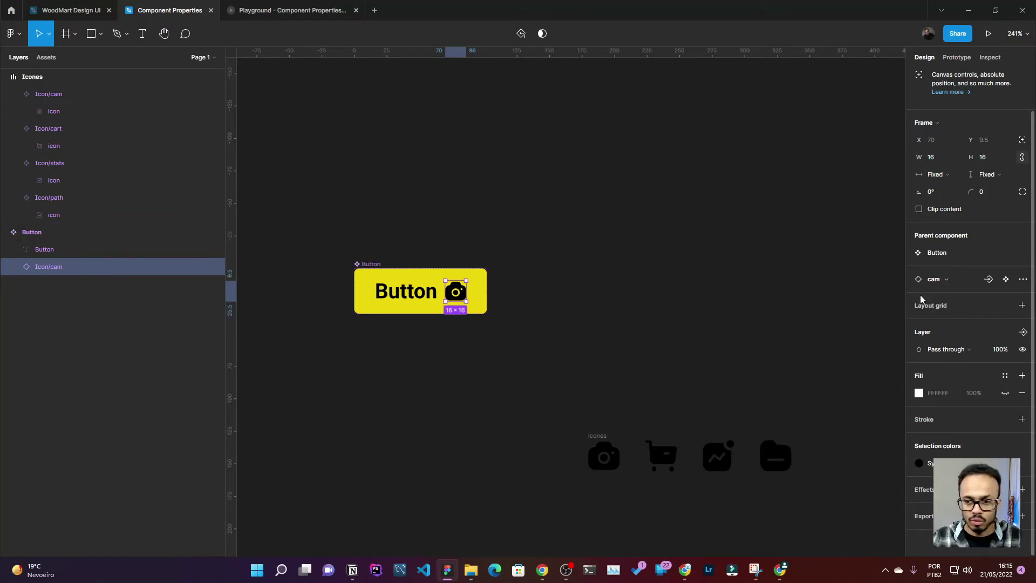
# Create an instance-swap property named Icon on the camera icon, defaulting to cam
pyautogui.click(988, 279)
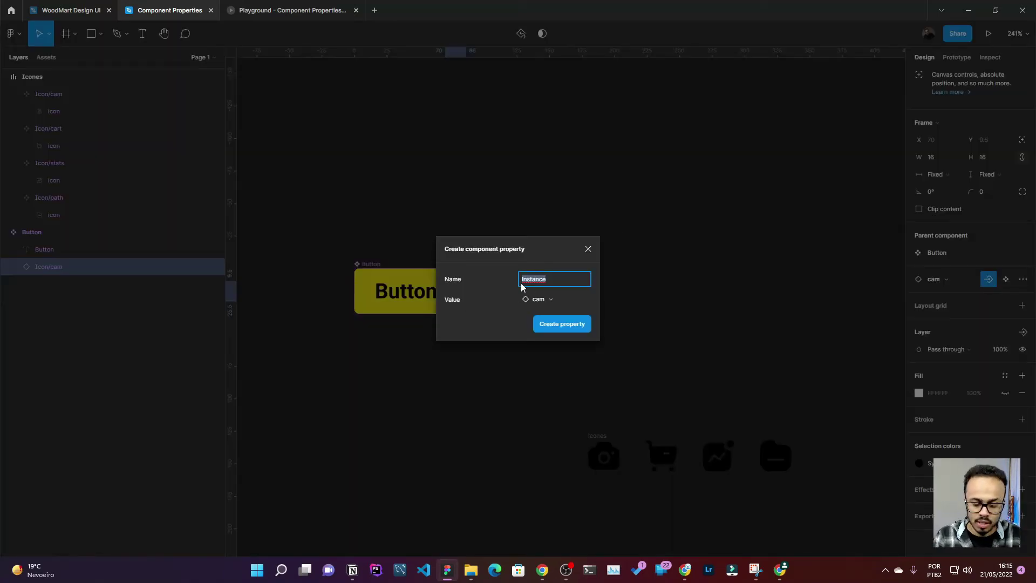
pyautogui.press('BackSpace')
pyautogui.write('Icon')
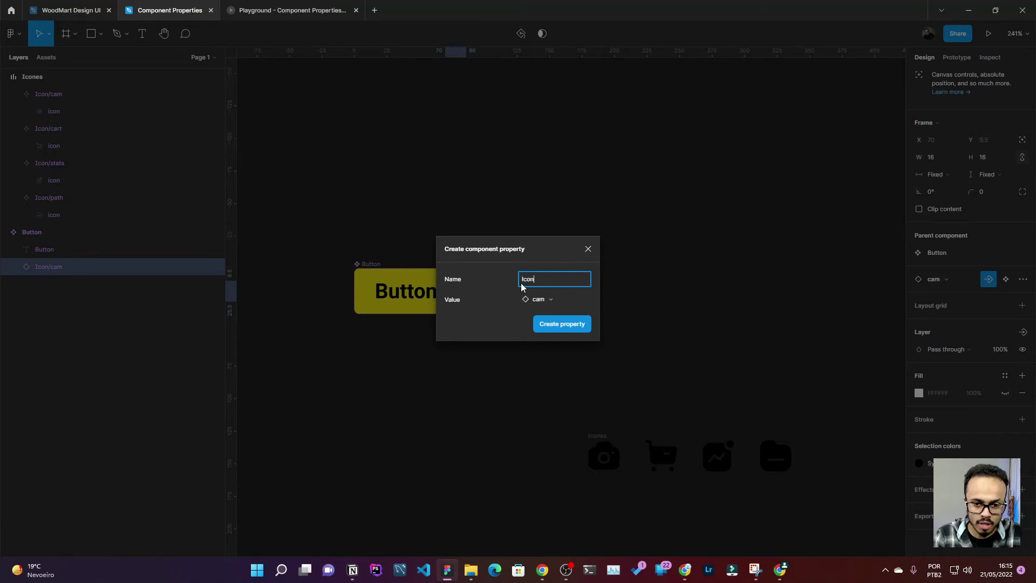
pyautogui.click(550, 298)
pyautogui.click(495, 404)
pyautogui.click(563, 325)
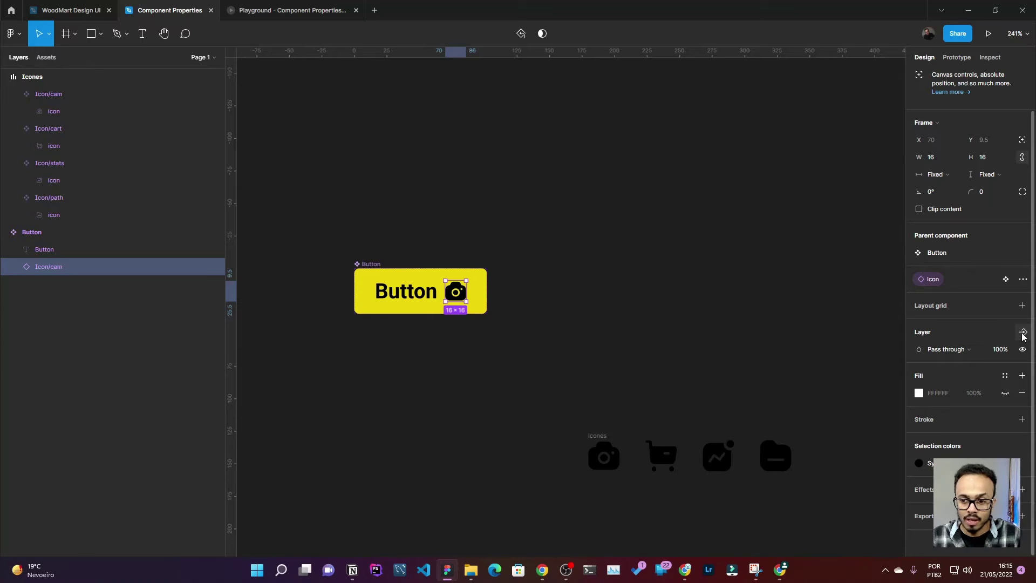
# Create a boolean property With Icon on the camera icon, defaulting to False
pyautogui.click(1023, 332)
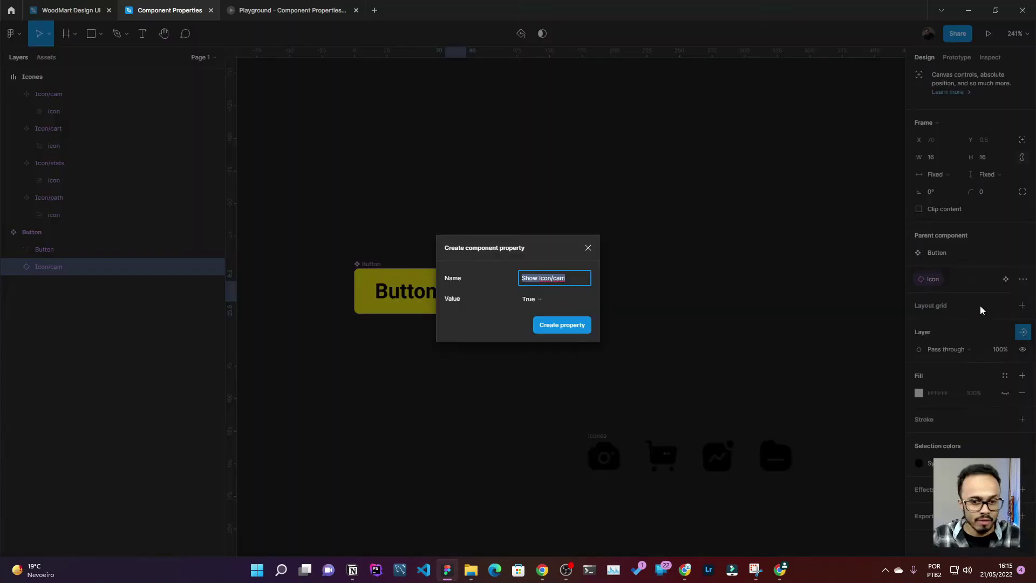
pyautogui.write('With')
pyautogui.write('Icon')
pyautogui.click(541, 300)
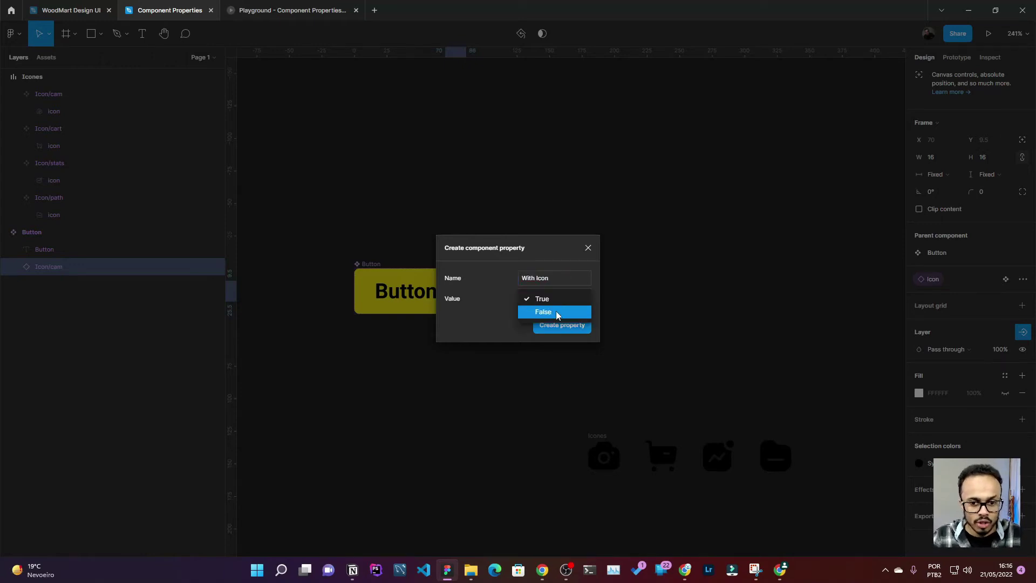
pyautogui.click(557, 313)
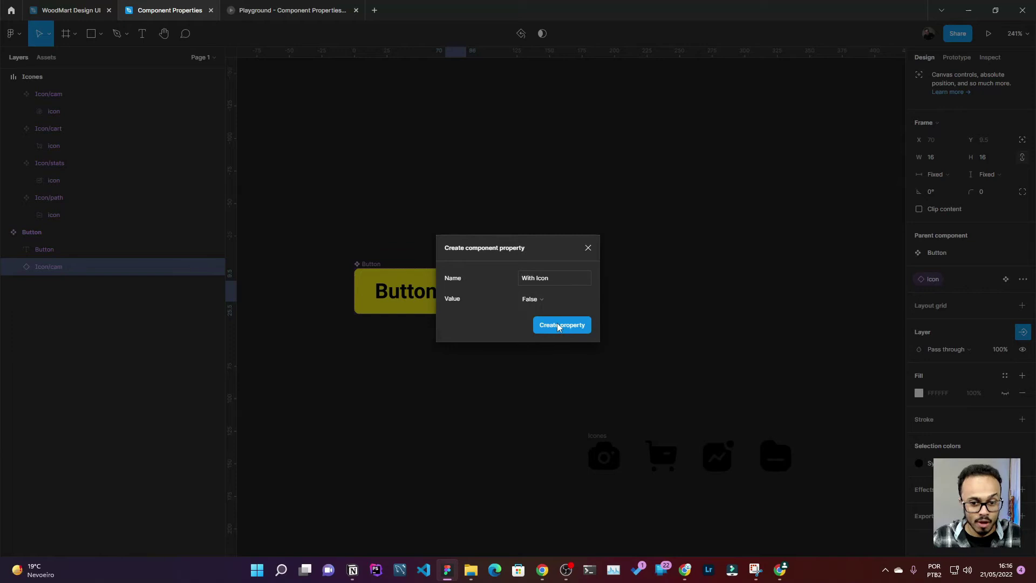
pyautogui.click(558, 324)
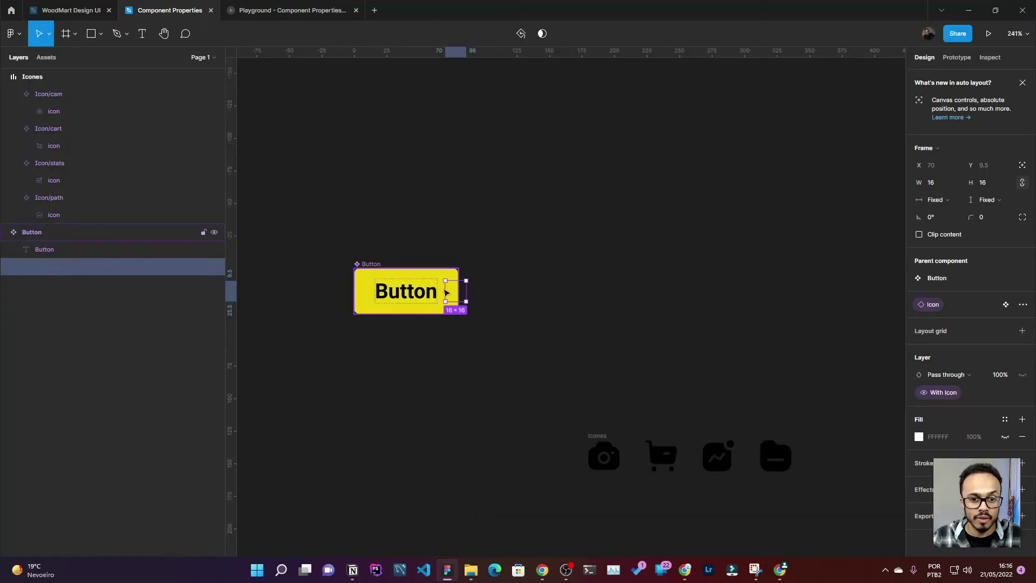
# Toggle the camera icon's visibility to check the With Icon behaviour
pyautogui.click(373, 265)
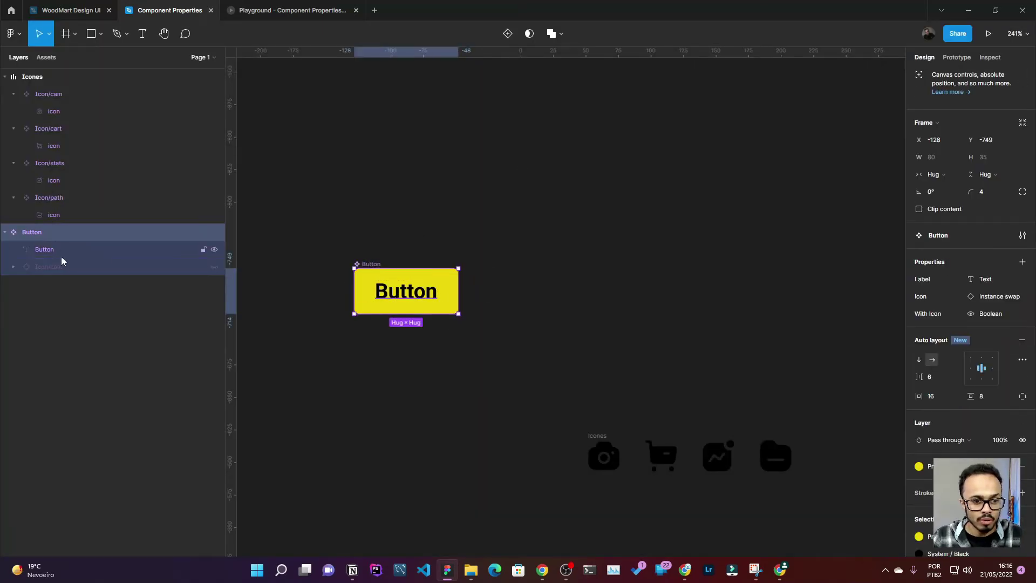
pyautogui.click(147, 268)
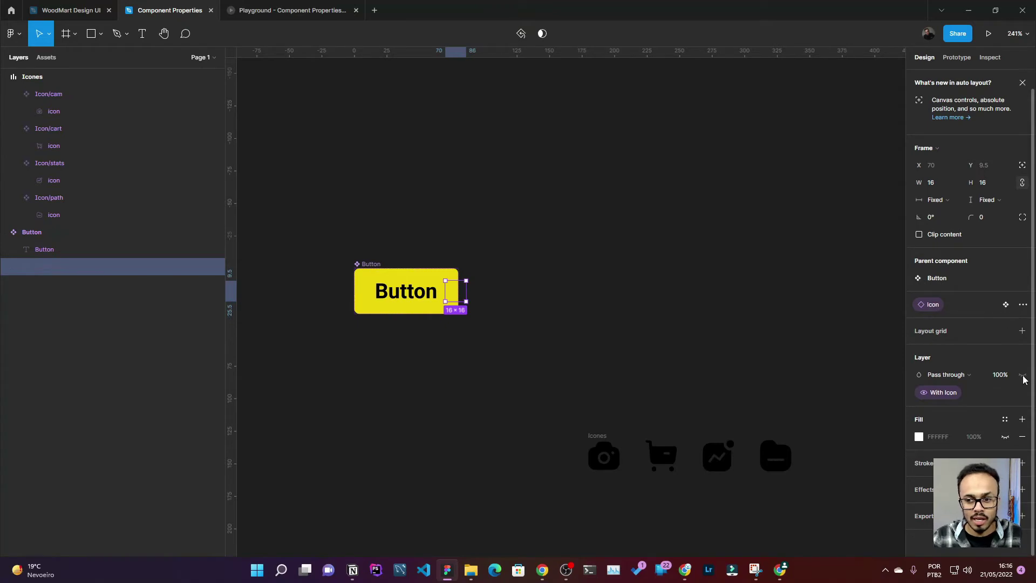
pyautogui.click(214, 266)
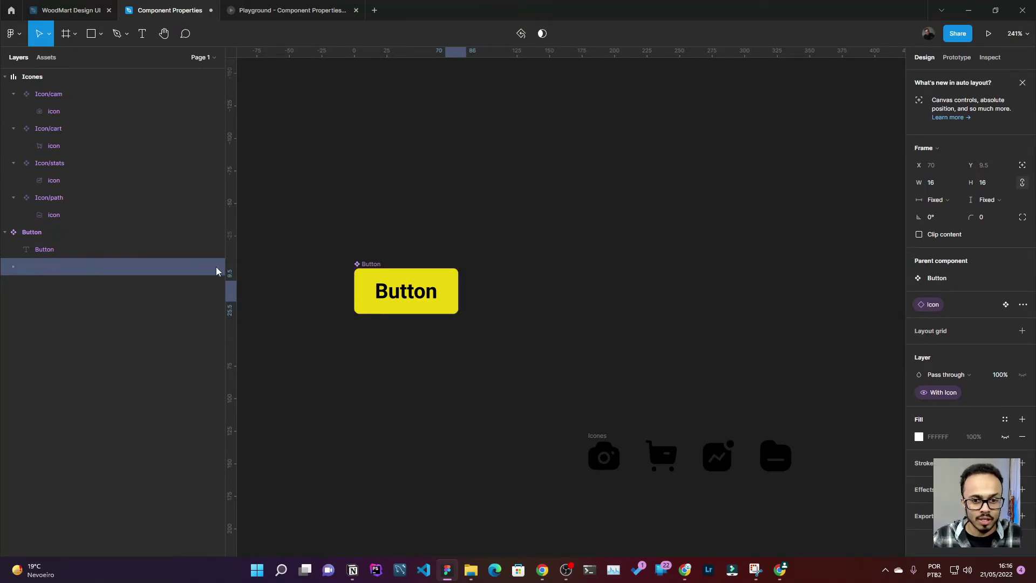
pyautogui.click(363, 266)
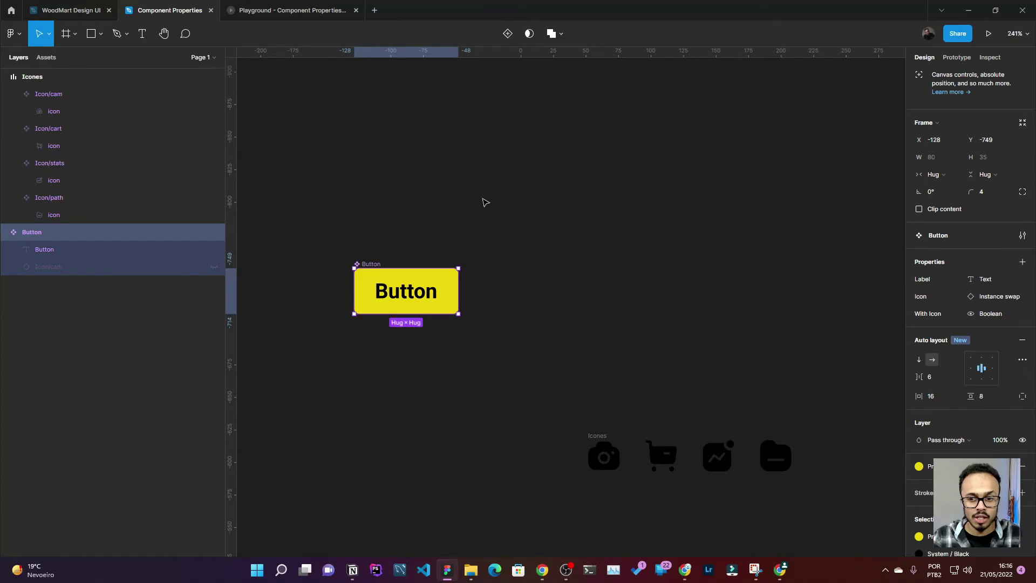
# Move the Button component down and place a new Button instance above it
pyautogui.moveTo(325, 193); pyautogui.dragTo(429, 291)
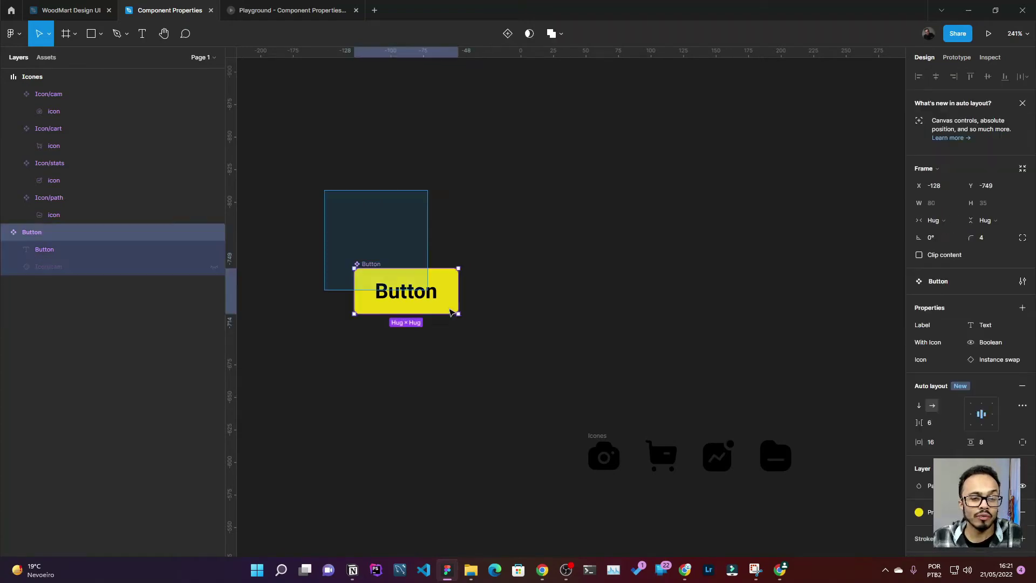
pyautogui.moveTo(375, 265); pyautogui.dragTo(358, 376)
pyautogui.click(478, 171)
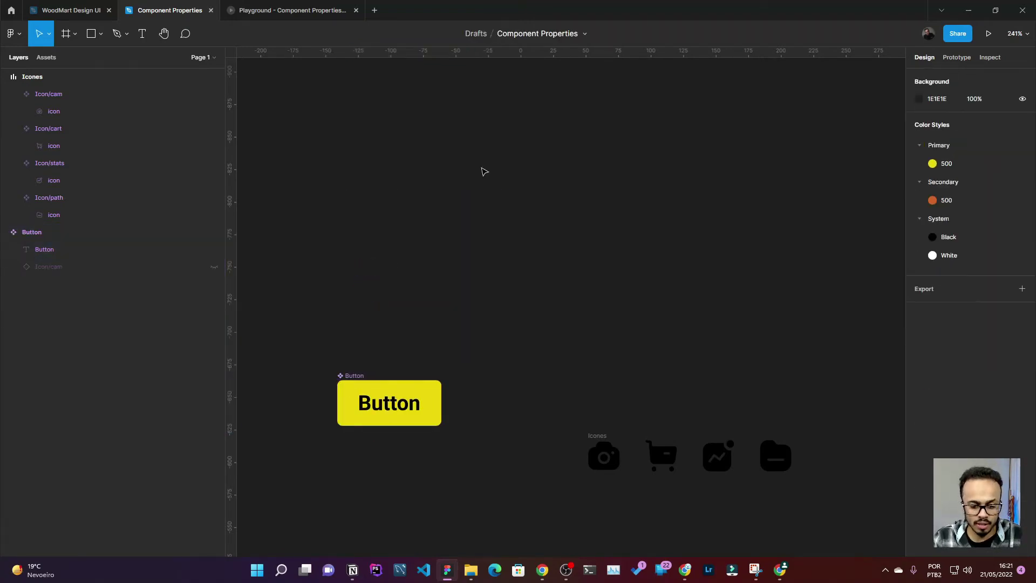
pyautogui.hotkey('shift', 'i')
pyautogui.click(482, 170)
pyautogui.moveTo(565, 307)
pyautogui.mouseDown()
pyautogui.moveTo(555, 239)
pyautogui.moveTo(532, 220)
pyautogui.mouseUp()
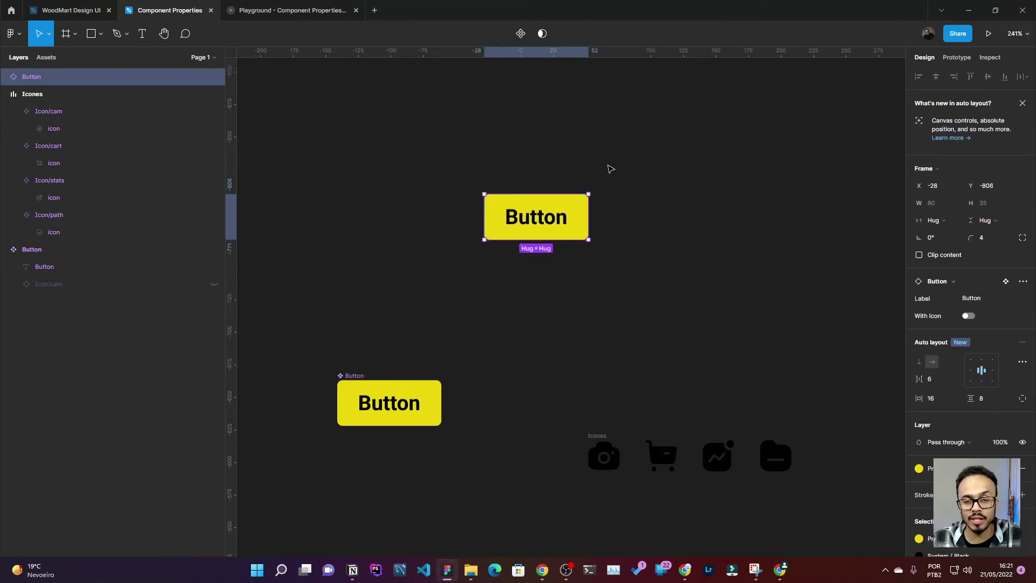
# Change the instance's Label property to Shop Now
pyautogui.click(986, 299)
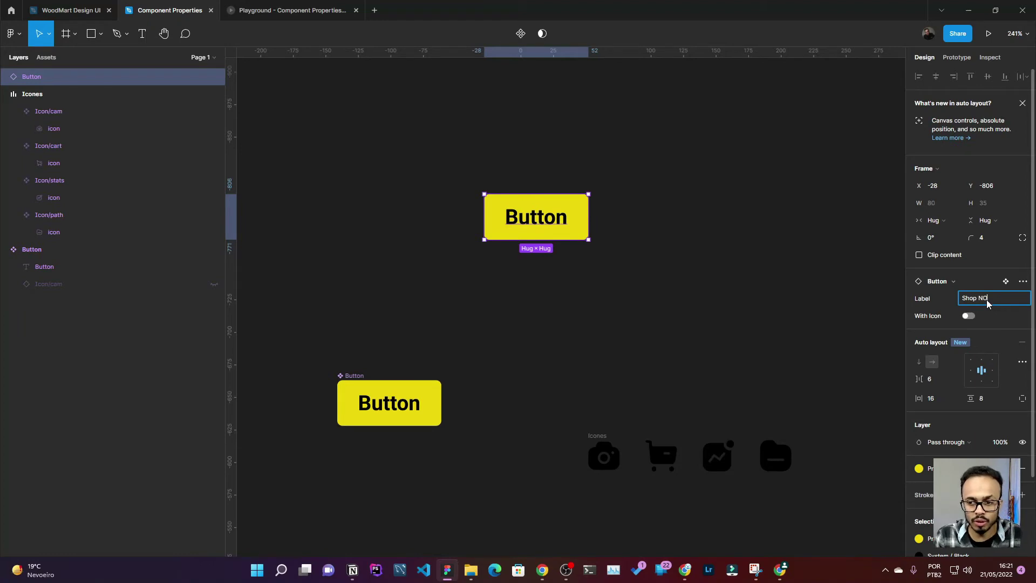
pyautogui.write('w')
pyautogui.press('Return')
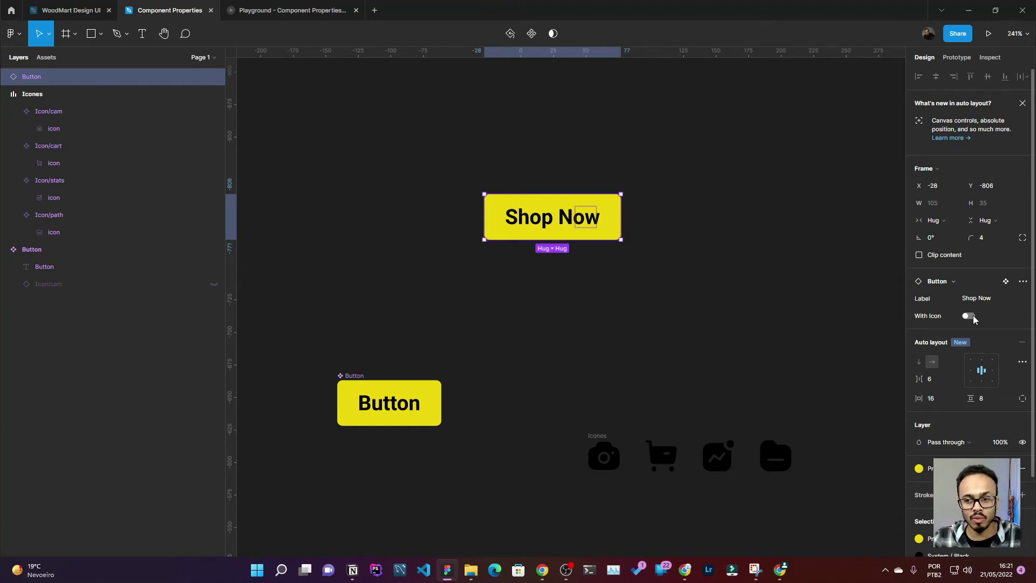
# Turn on With Icon for Shop Now and set its Icon to cam after trying cart
pyautogui.click(970, 316)
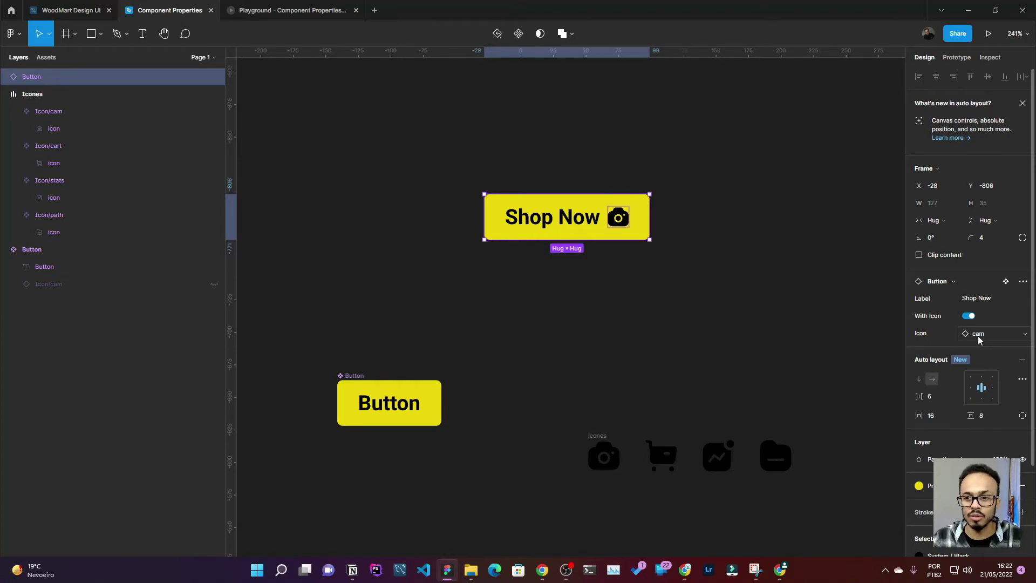
pyautogui.click(977, 336)
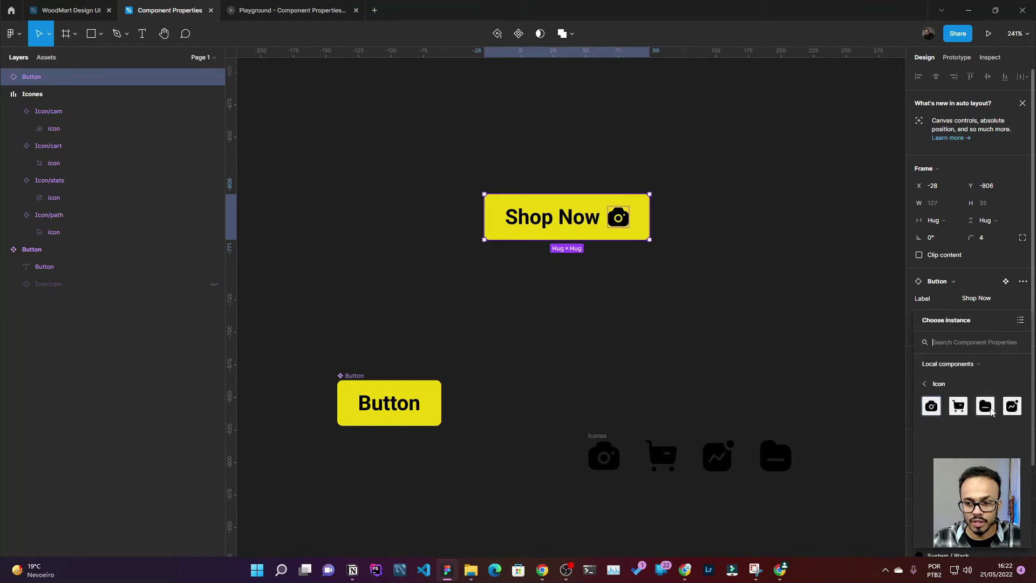
pyautogui.click(992, 412)
pyautogui.click(993, 333)
pyautogui.click(958, 405)
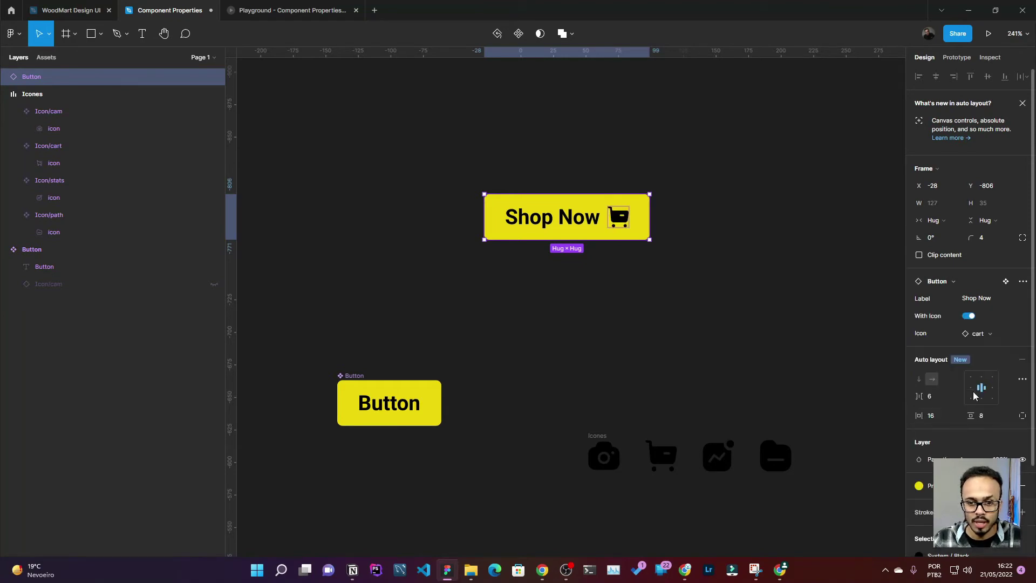
pyautogui.click(977, 334)
pyautogui.click(929, 406)
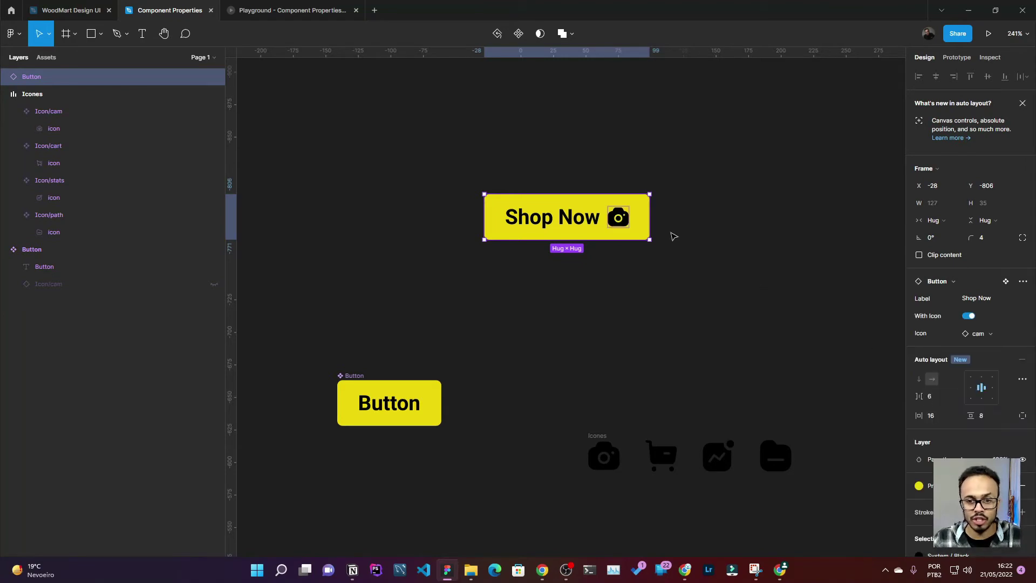
# Toggle the Shop Now button's icon off and on to check it
pyautogui.click(691, 275)
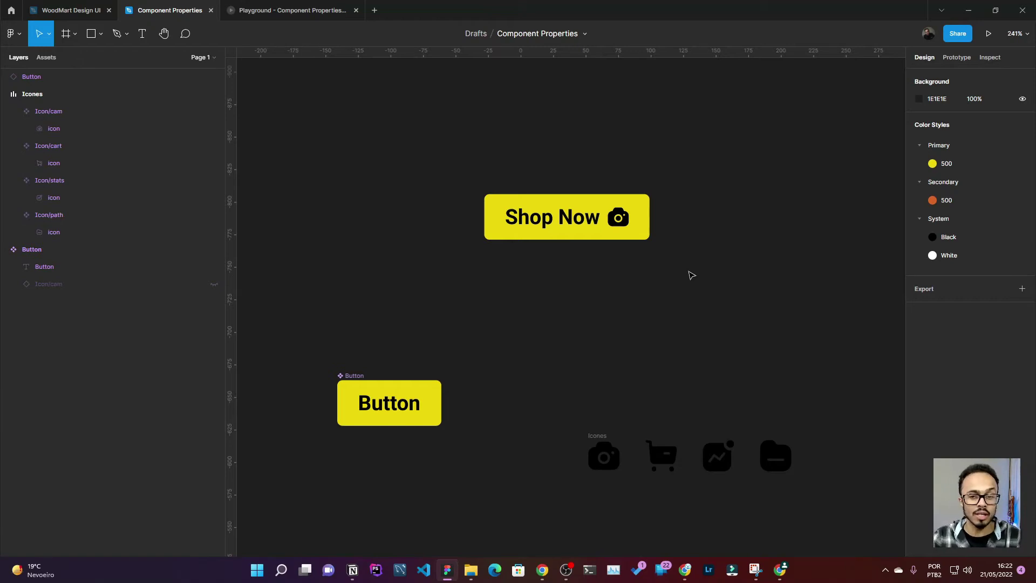
pyautogui.click(638, 216)
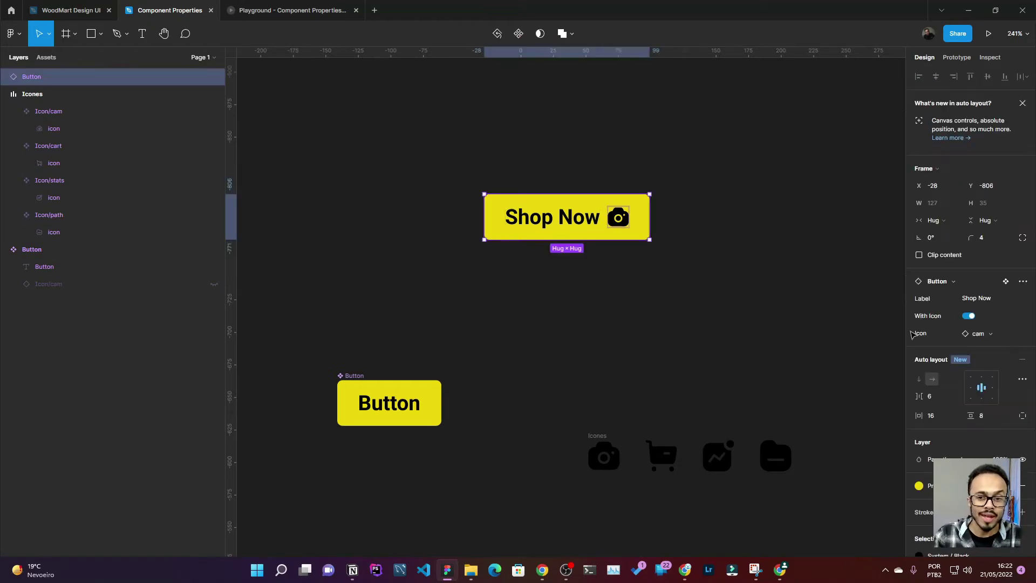
pyautogui.click(967, 317)
pyautogui.click(968, 316)
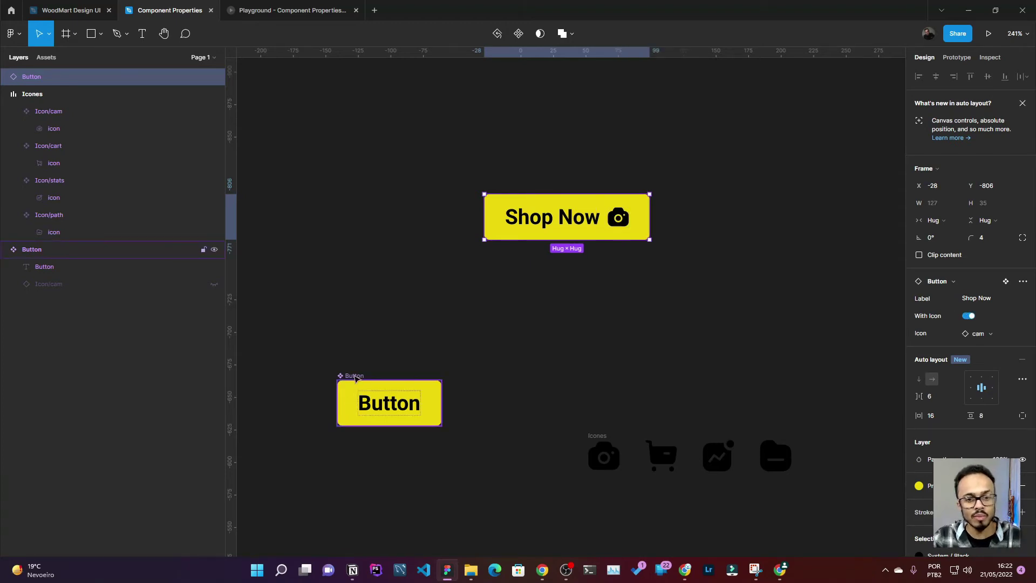
pyautogui.moveTo(390, 106); pyautogui.dragTo(705, 315)
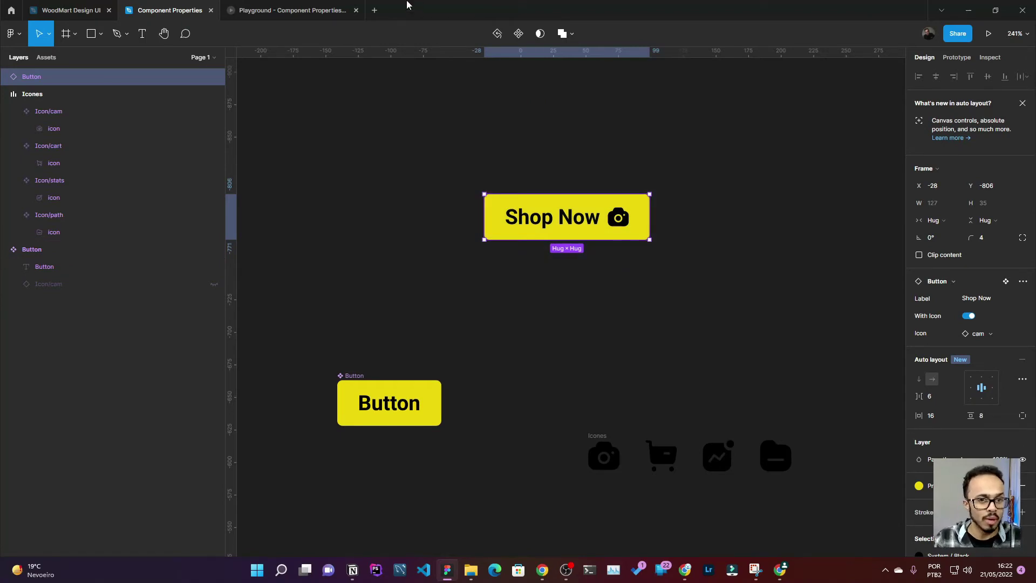
pyautogui.click(318, 10)
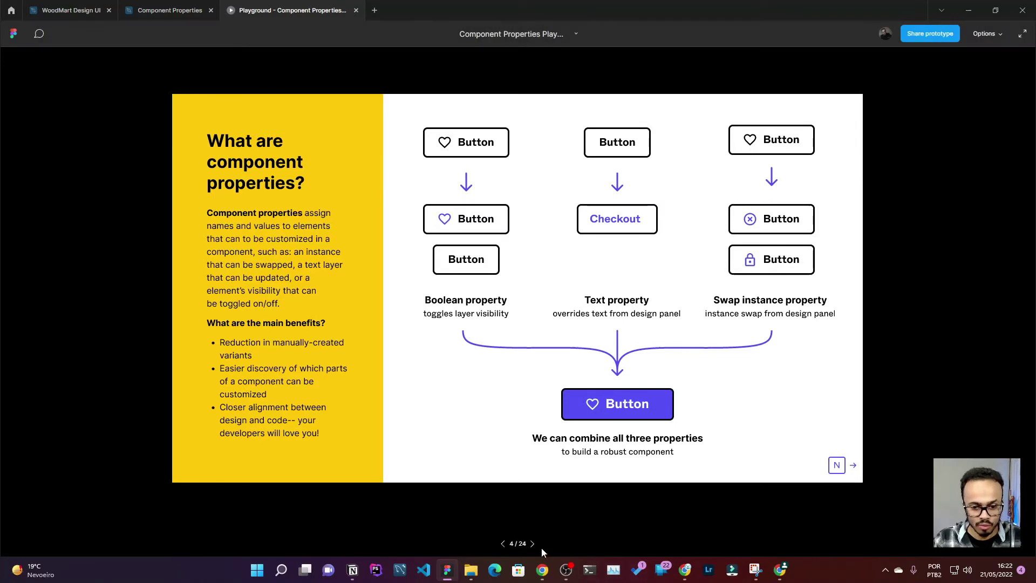
pyautogui.click(533, 544)
pyautogui.click(532, 543)
pyautogui.click(532, 543)
pyautogui.click(533, 543)
pyautogui.click(532, 543)
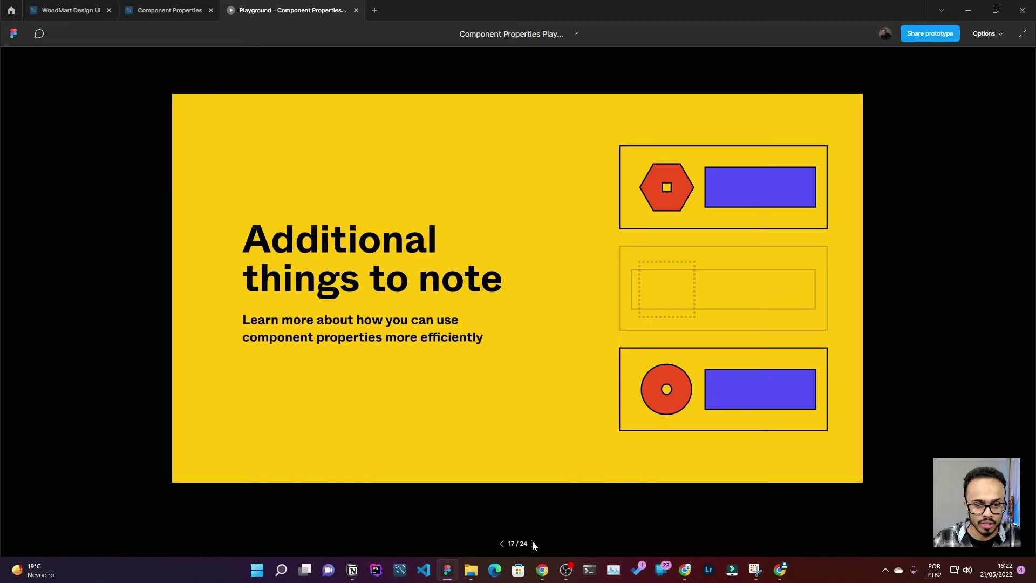
pyautogui.click(532, 543)
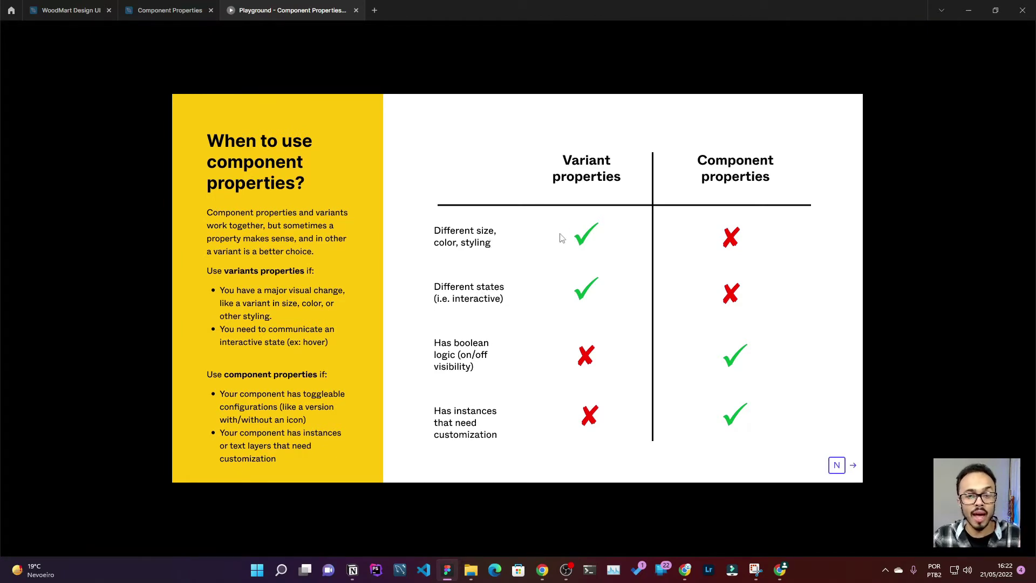
pyautogui.click(159, 11)
pyautogui.moveTo(421, 161); pyautogui.dragTo(717, 265)
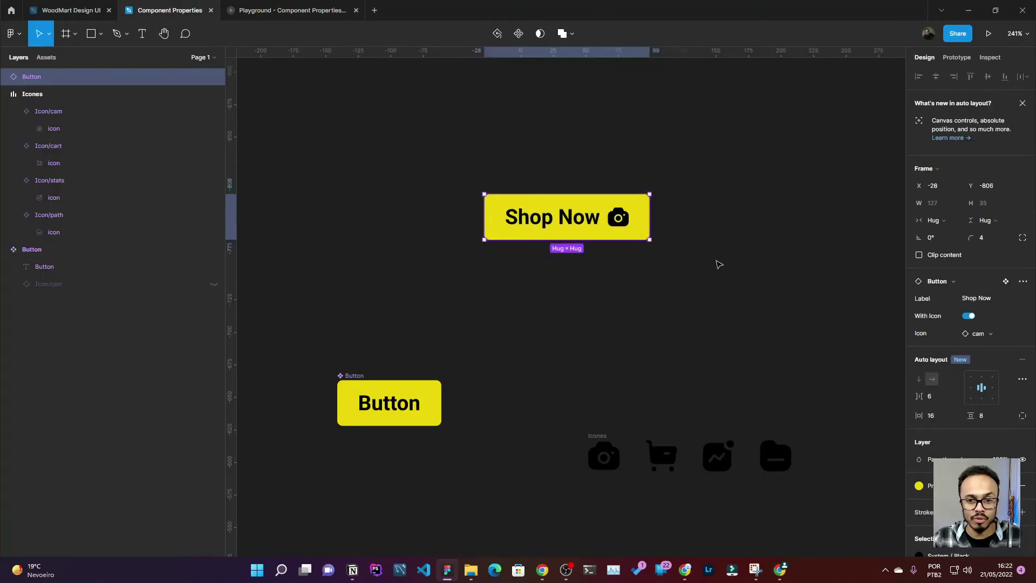
pyautogui.click(719, 264)
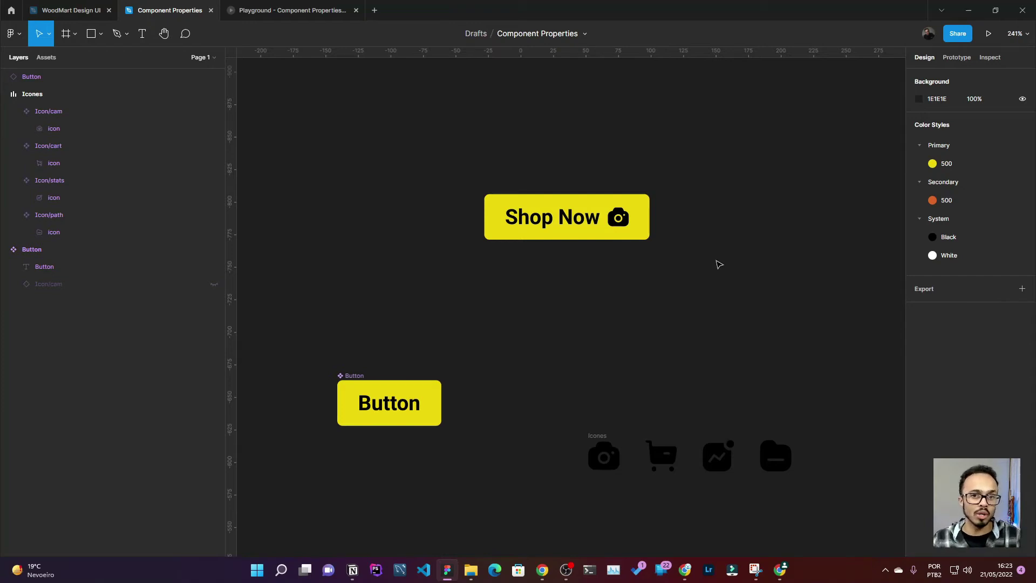
pyautogui.moveTo(456, 148); pyautogui.dragTo(698, 277)
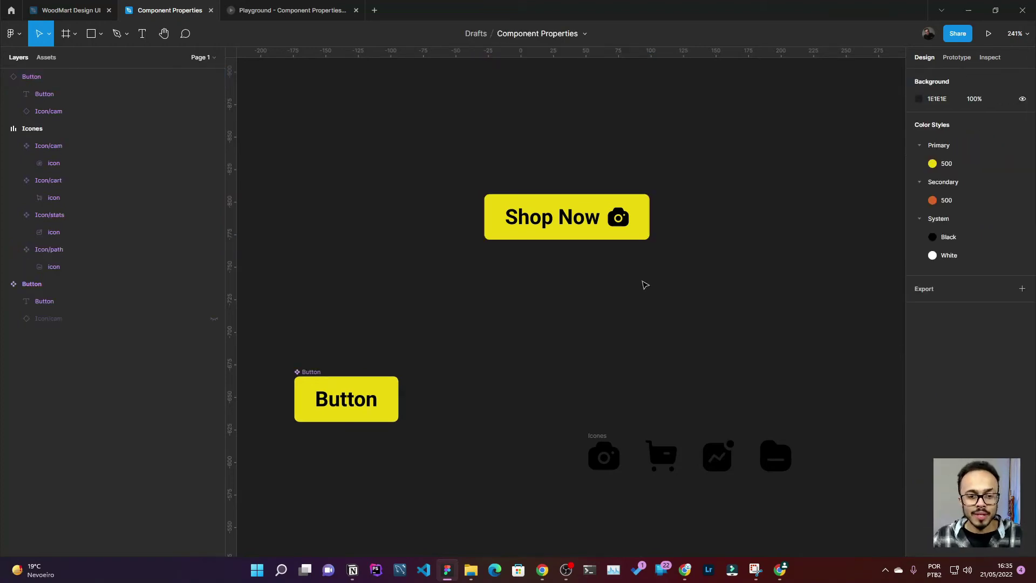
pyautogui.moveTo(274, 341); pyautogui.dragTo(435, 441)
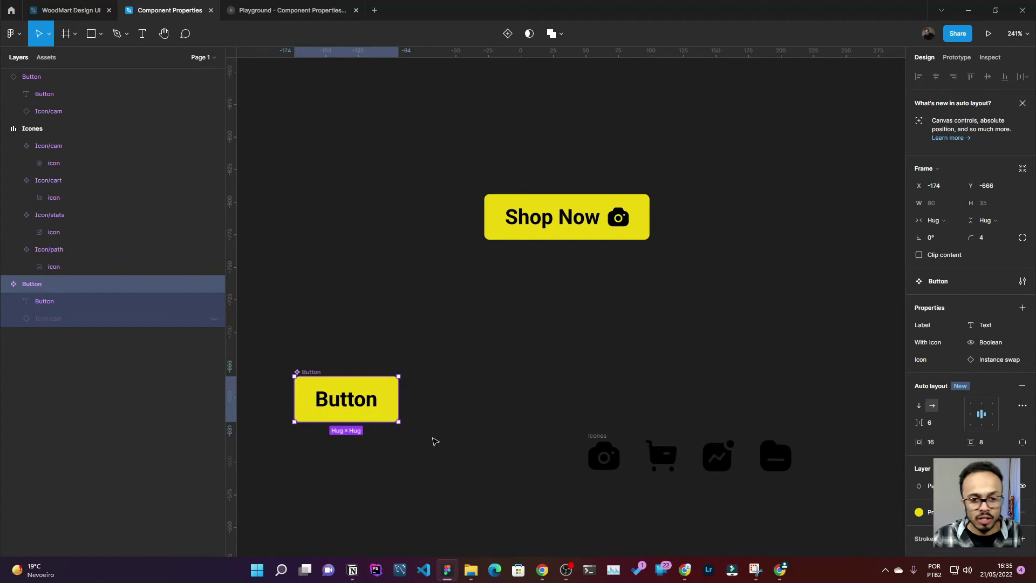
# Add a variant property named State and move the Icon property to the end
pyautogui.click(1022, 309)
pyautogui.click(987, 344)
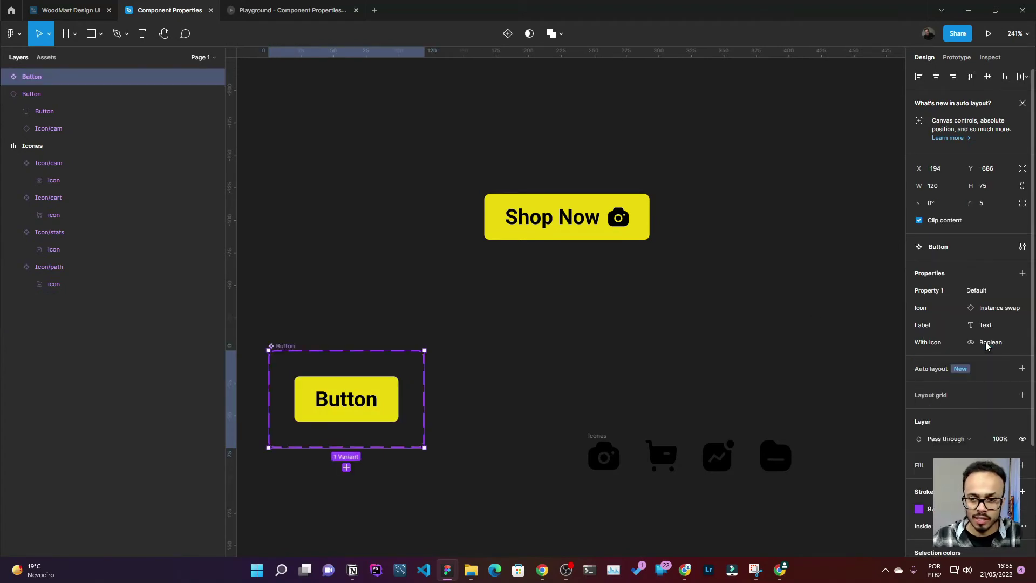
pyautogui.doubleClick(921, 293)
pyautogui.write('Stat')
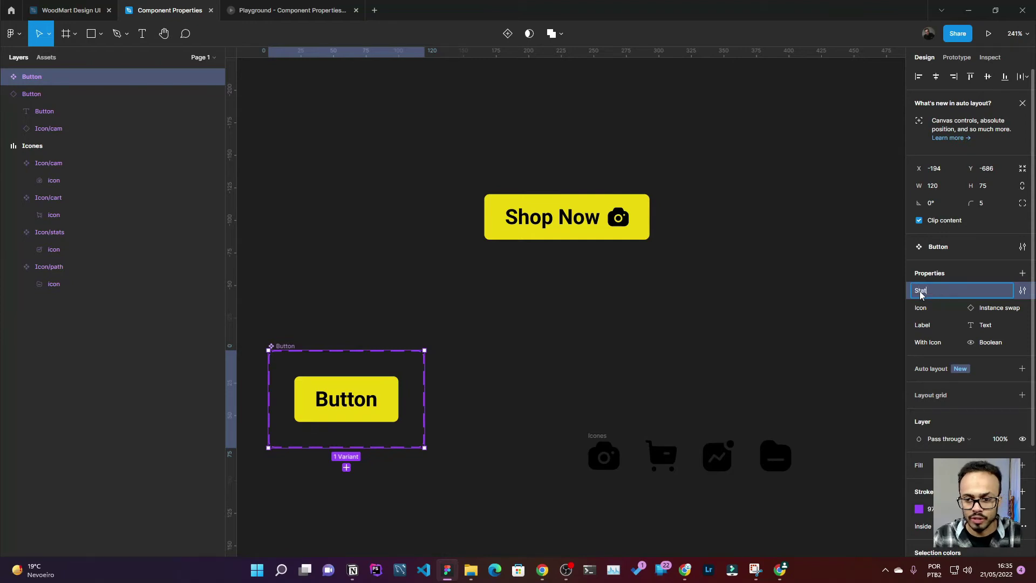
pyautogui.write('e')
pyautogui.press('Return')
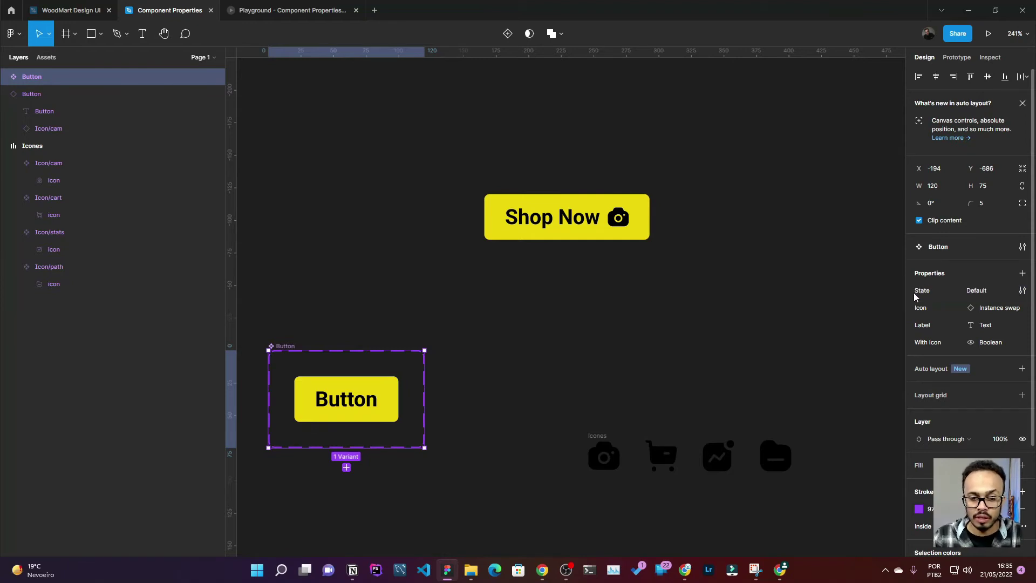
pyautogui.moveTo(963, 307)
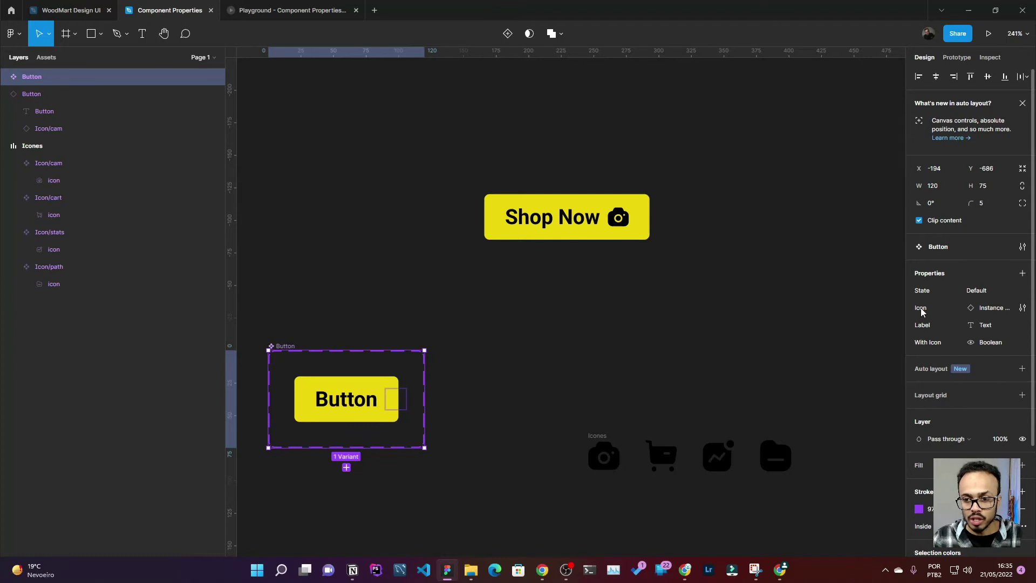
pyautogui.click(940, 306)
pyautogui.moveTo(909, 307); pyautogui.dragTo(928, 344)
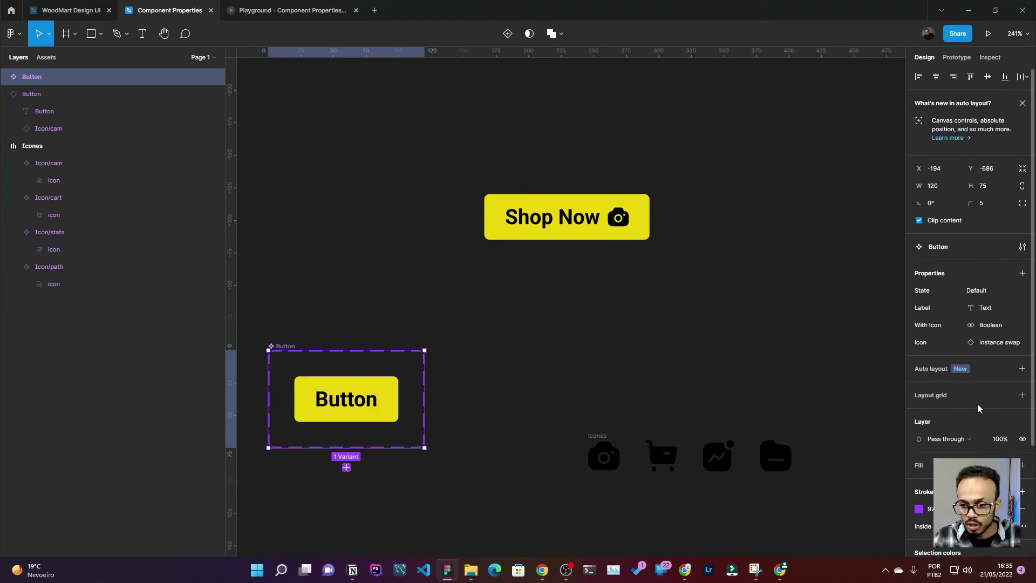
# Give the component set auto layout with 20 spacing and add a second variant
pyautogui.click(1022, 368)
pyautogui.click(931, 422)
pyautogui.write('20')
pyautogui.press('Return')
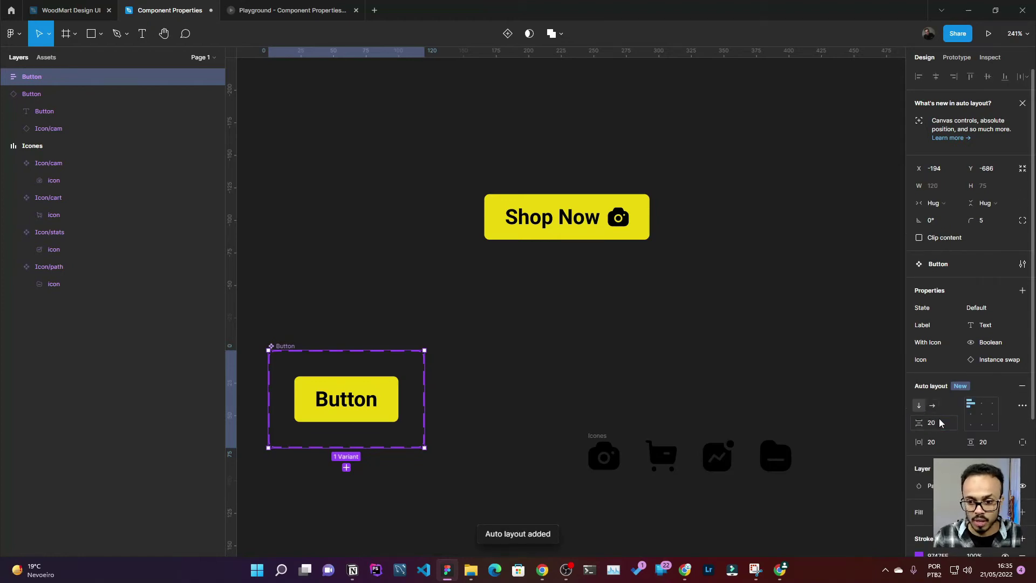
pyautogui.click(346, 468)
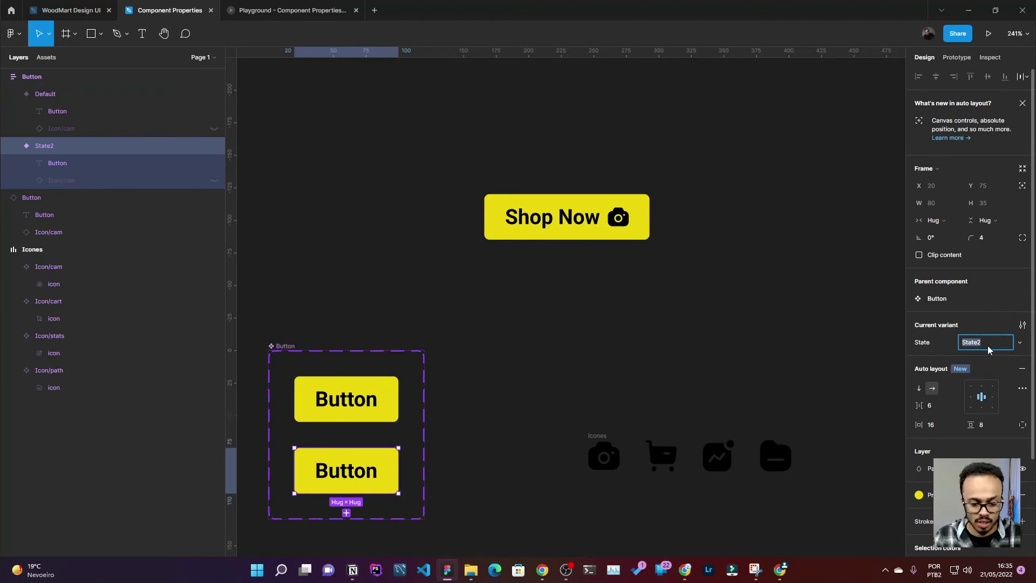
pyautogui.write('Hover')
# Name the new variant Hover and reveal the camera icon layers in both variants
pyautogui.press('Return')
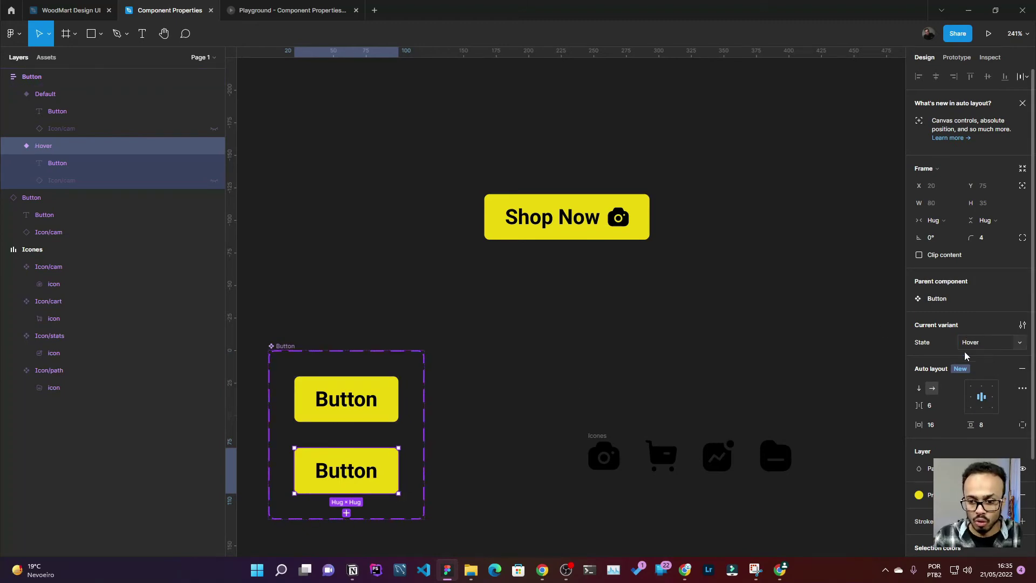
pyautogui.click(214, 182)
pyautogui.scroll(-1, 370, 424)
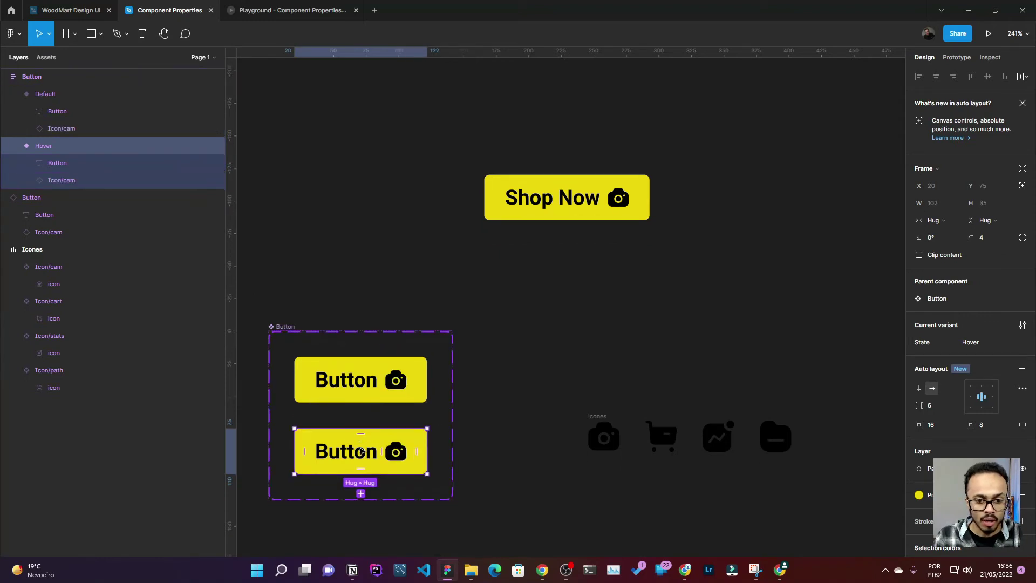
pyautogui.scroll(-2, 370, 425)
pyautogui.scroll(-1, 370, 424)
pyautogui.click(416, 345)
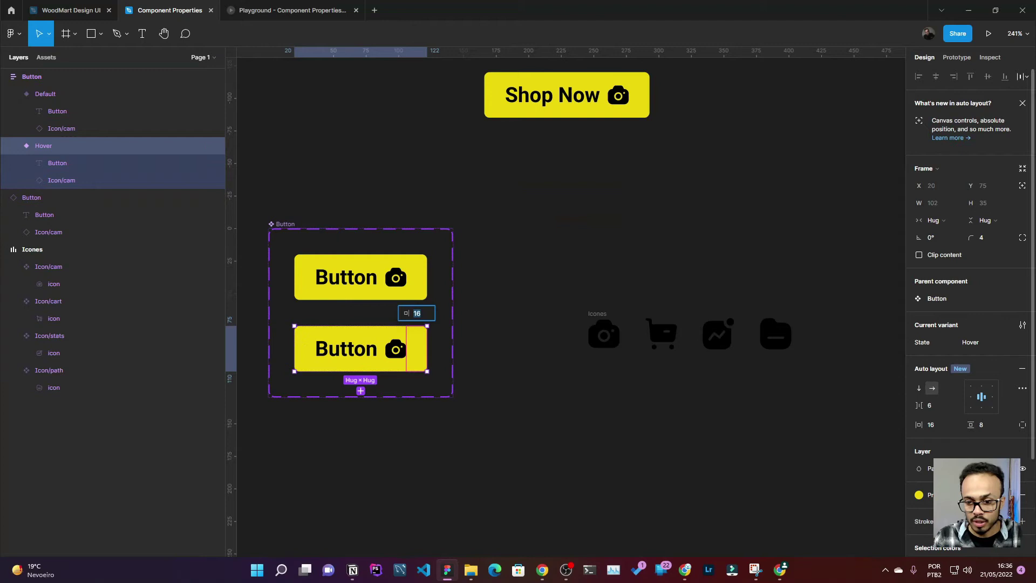
# Fill the Hover variant with Secondary/500 orange and make its text System/White
pyautogui.click(919, 387)
pyautogui.click(804, 494)
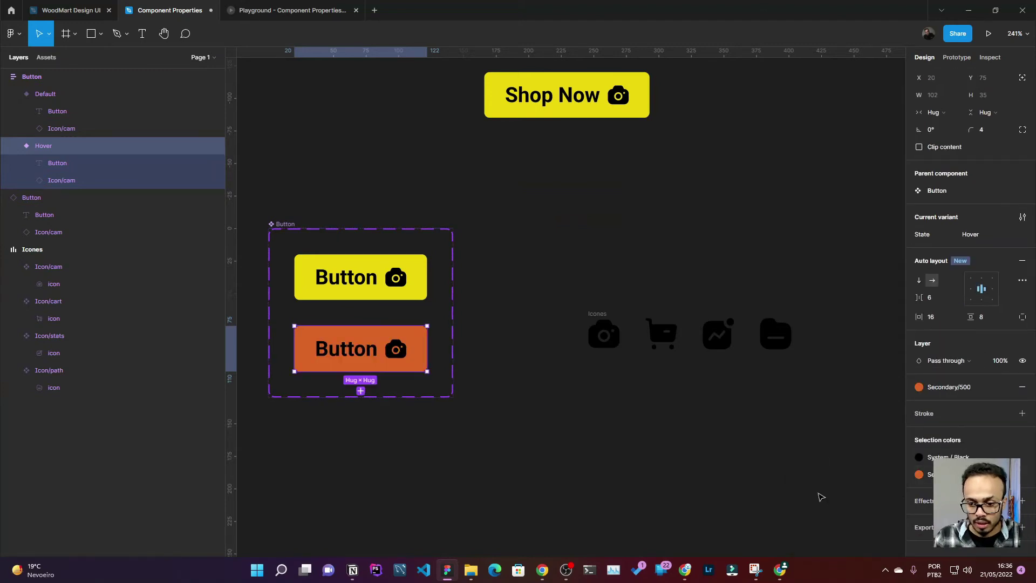
pyautogui.click(919, 457)
pyautogui.click(822, 532)
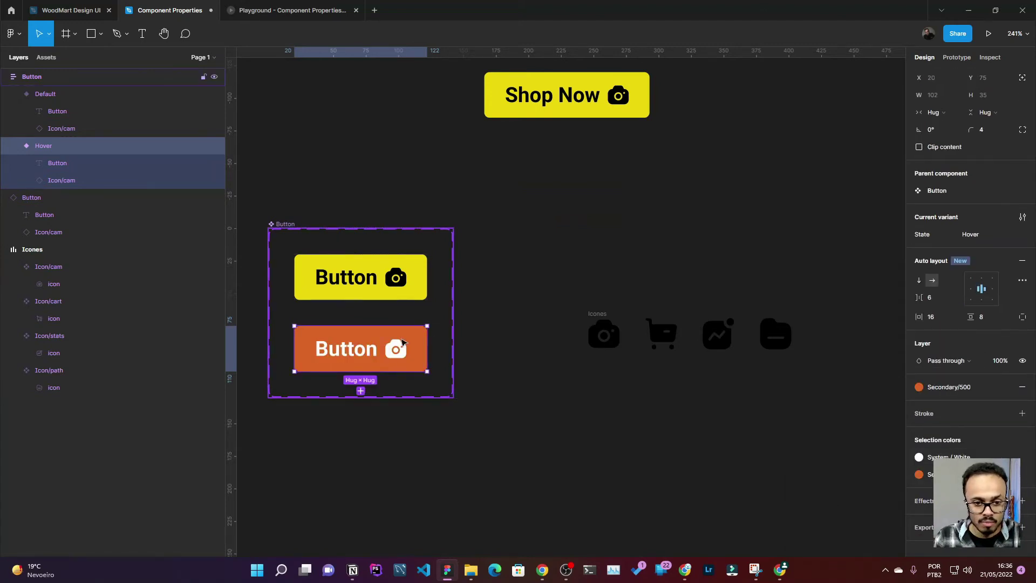
# Hide the camera icon layers again and select the whole Button component set
pyautogui.moveTo(113, 180)
pyautogui.click(215, 181)
pyautogui.click(214, 181)
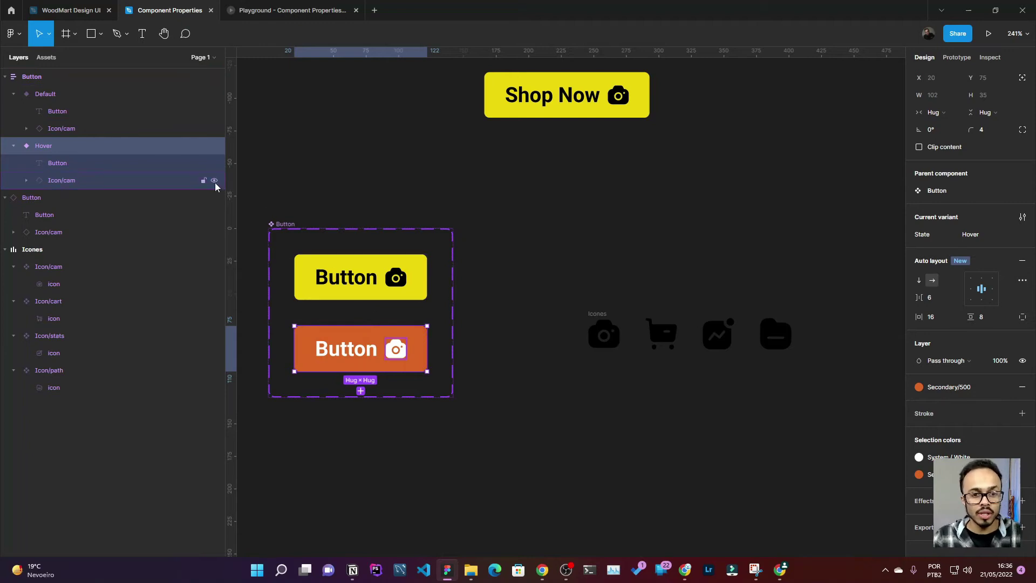
pyautogui.click(215, 182)
pyautogui.scroll(1, 516, 439)
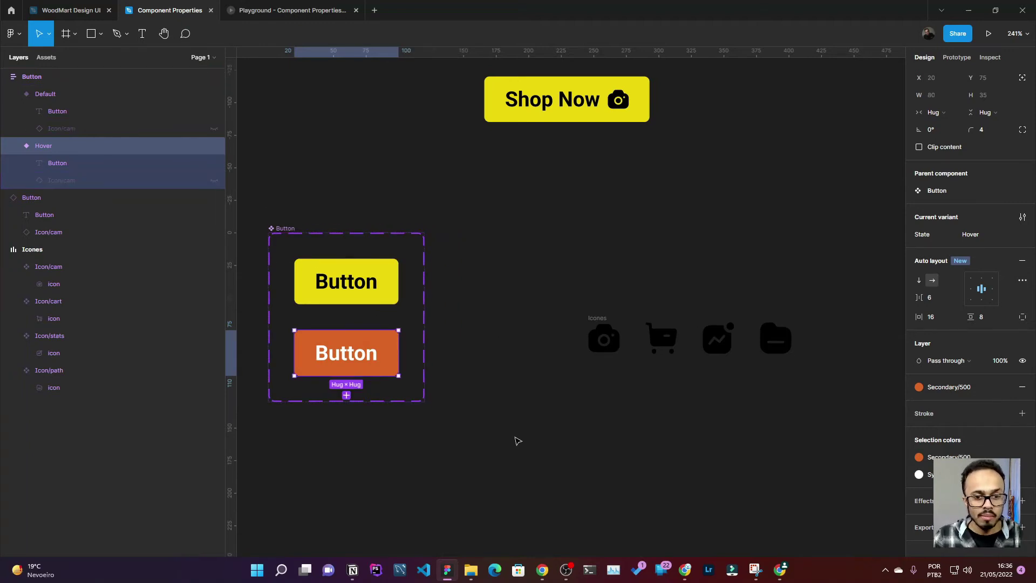
pyautogui.scroll(1, 506, 435)
pyautogui.scroll(3, 471, 372)
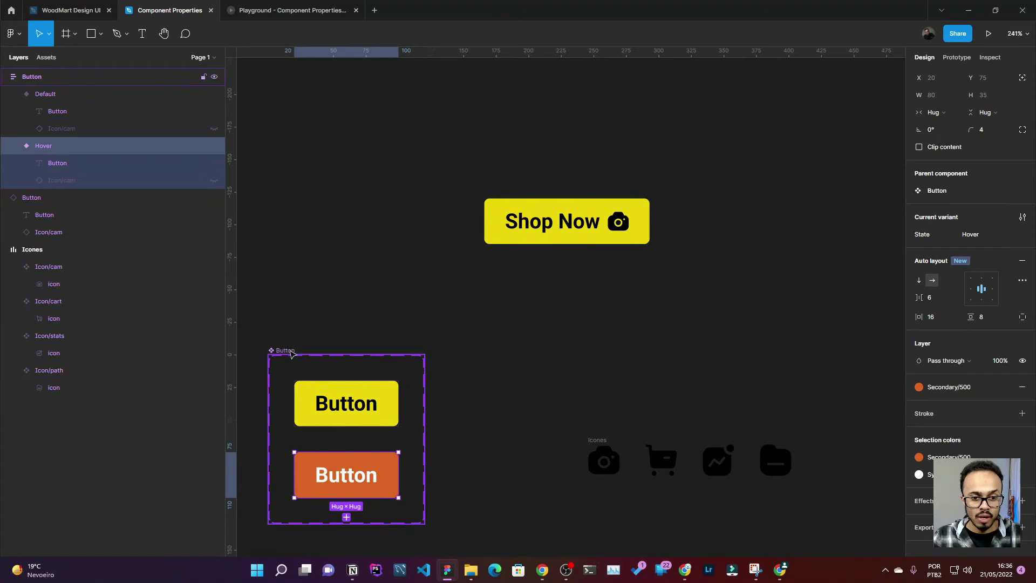
pyautogui.click(292, 352)
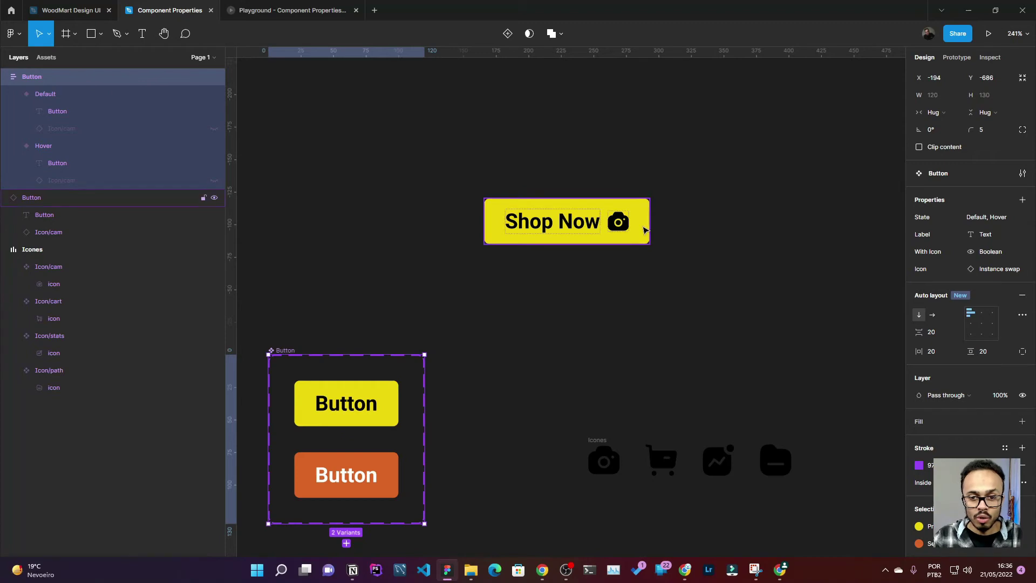
# Set the Shop Now instance's State property to Hover
pyautogui.click(645, 229)
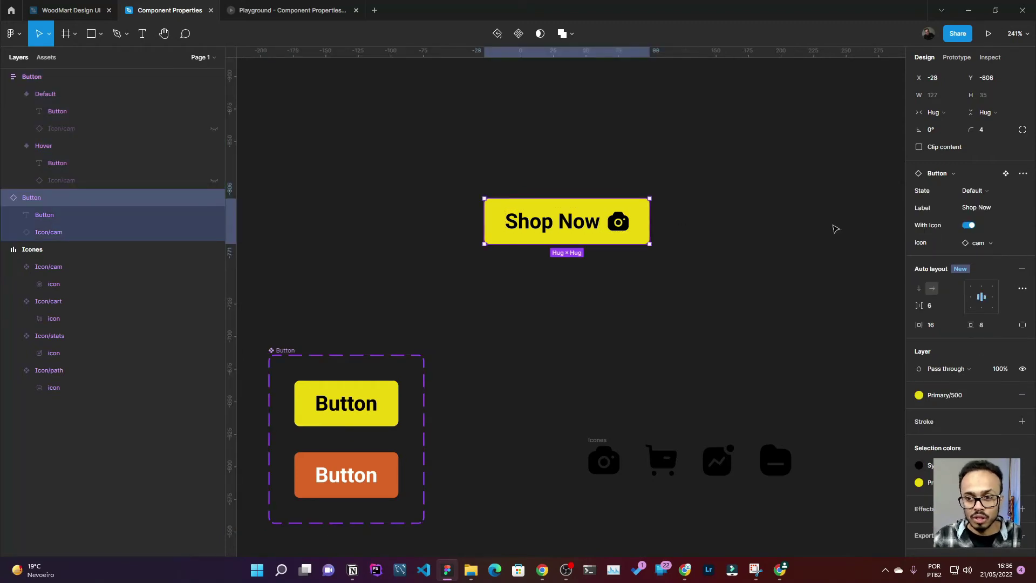
pyautogui.moveTo(392, 137); pyautogui.dragTo(731, 298)
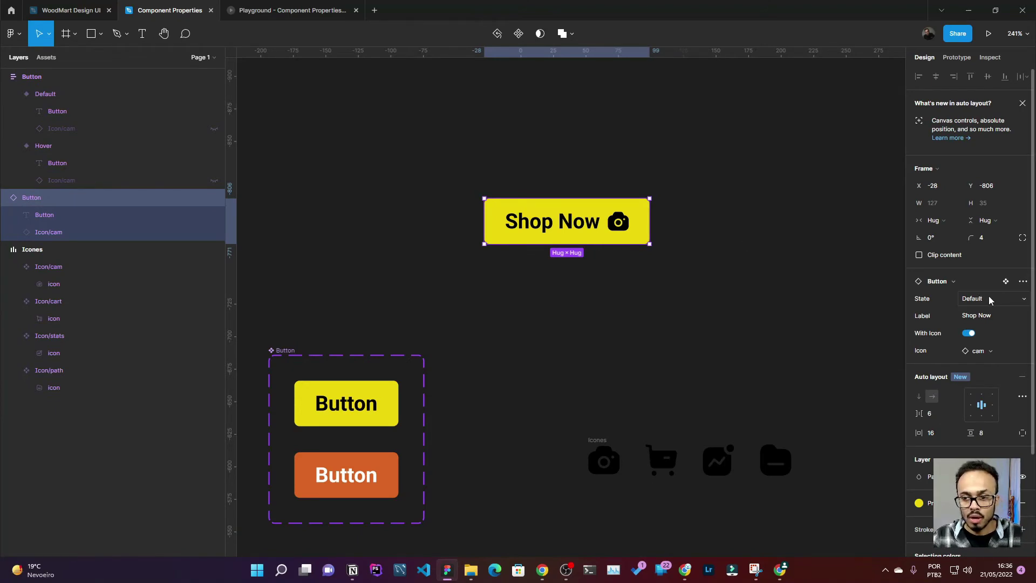
pyautogui.click(988, 299)
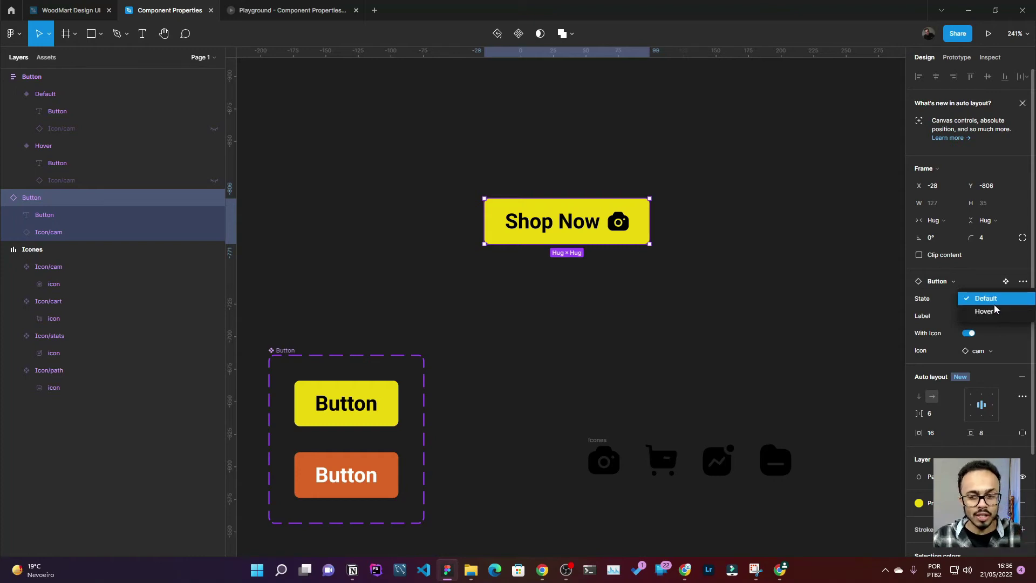
pyautogui.click(994, 312)
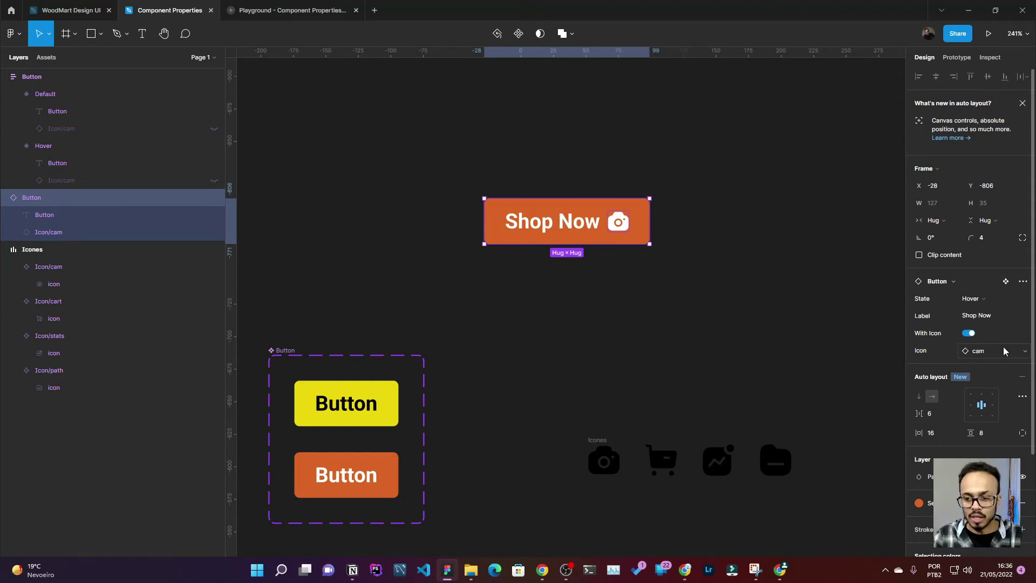
# Try the cart, path and stats icons on the Shop Now button
pyautogui.click(998, 355)
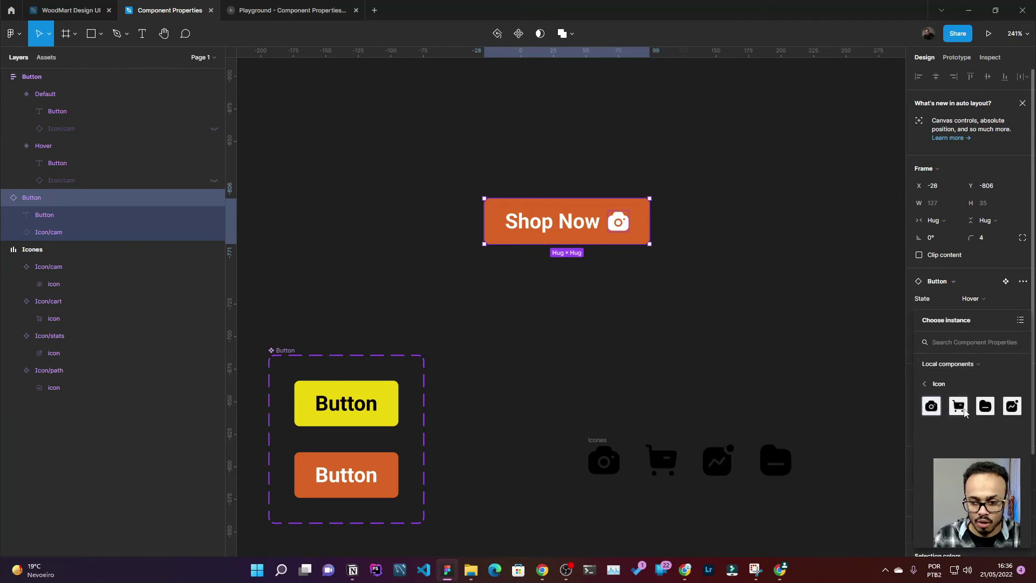
pyautogui.click(965, 412)
pyautogui.click(987, 354)
pyautogui.click(988, 412)
pyautogui.click(1005, 352)
pyautogui.click(1012, 408)
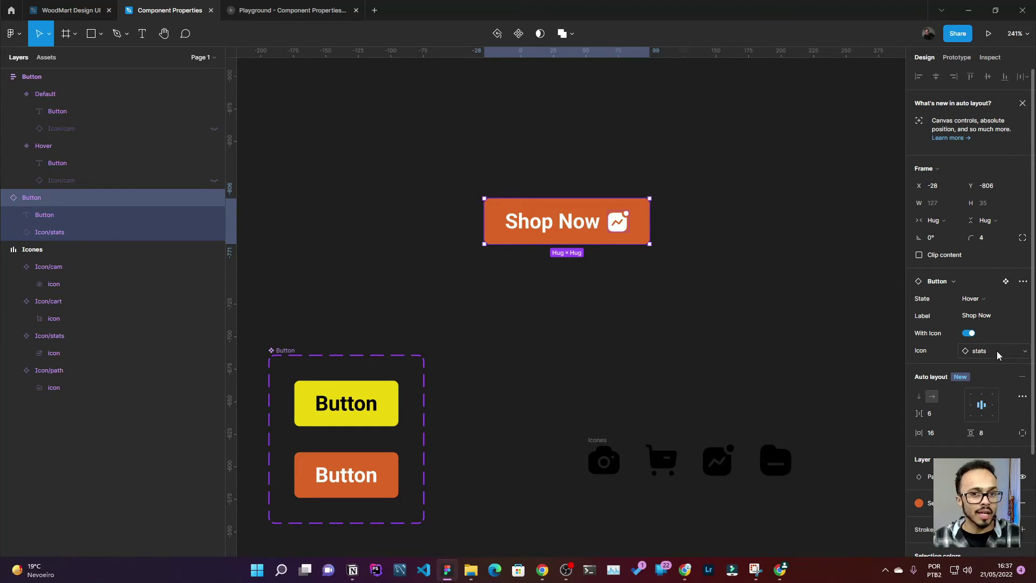
pyautogui.moveTo(114, 197)
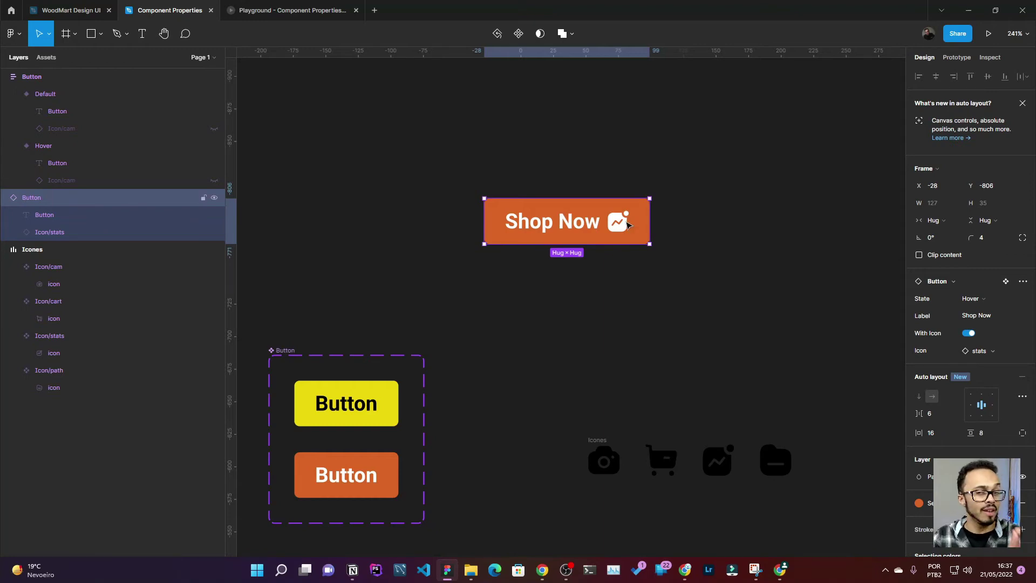
# Keep the folder-style path icon and return the button to its Default state
pyautogui.click(996, 349)
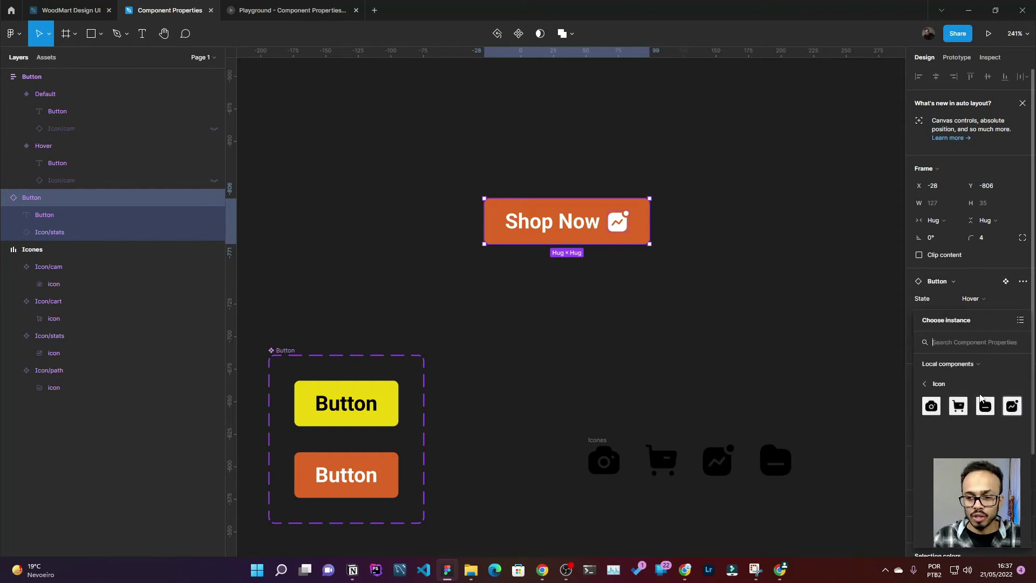
pyautogui.click(984, 406)
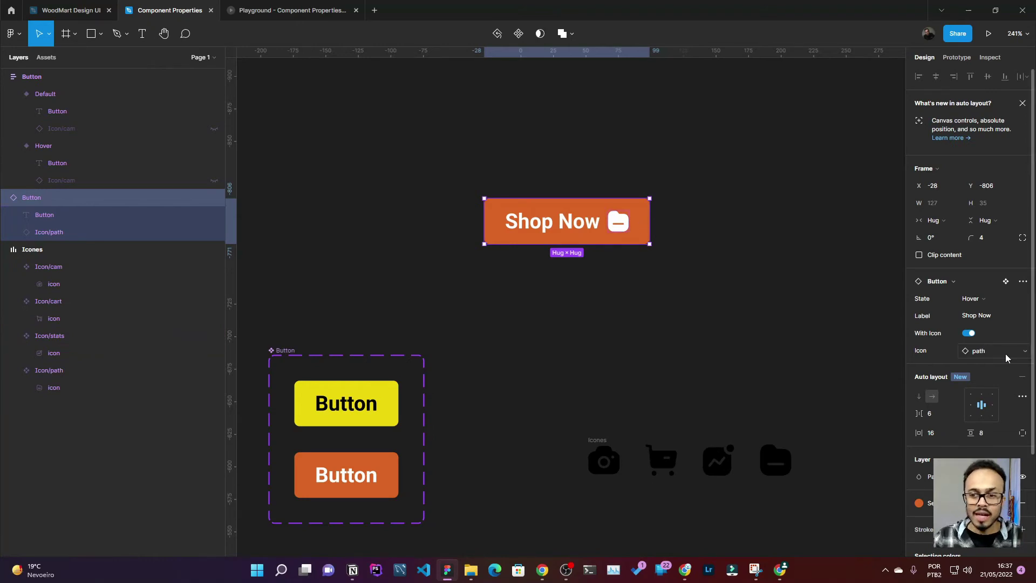
pyautogui.click(987, 299)
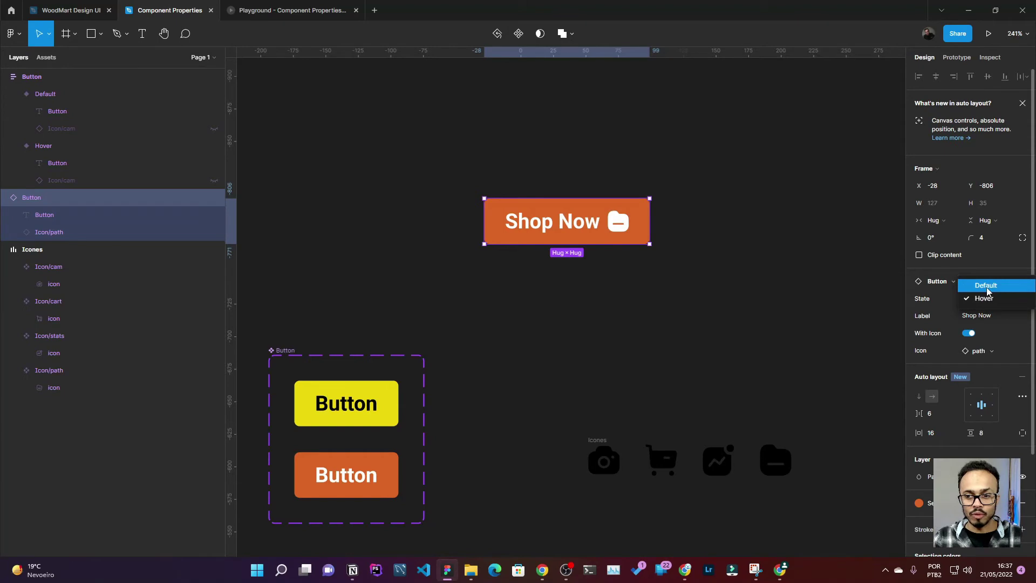
pyautogui.click(988, 286)
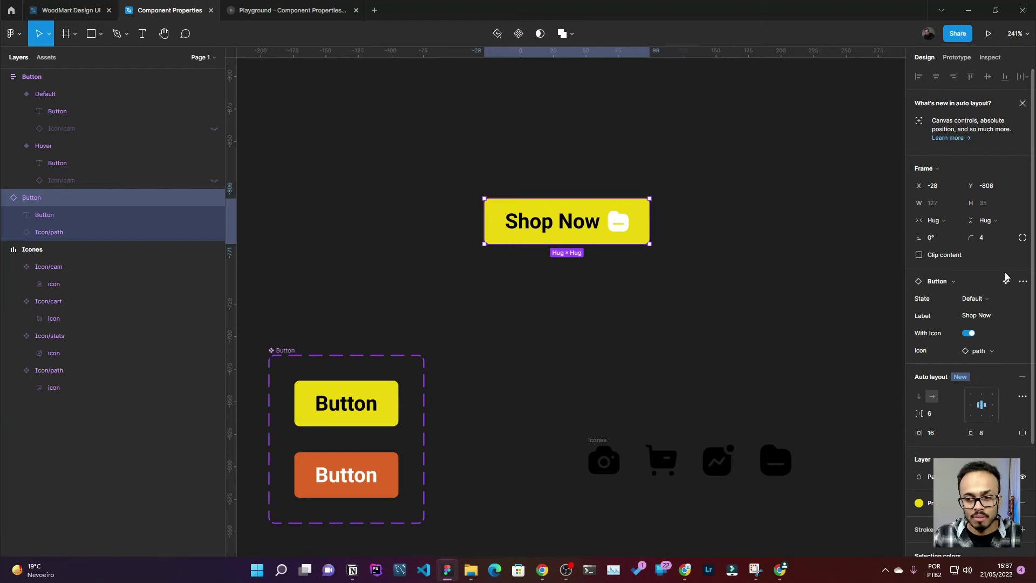
# Reset the Shop Now icon to the original camera, then try path and cart icons
pyautogui.click(1022, 282)
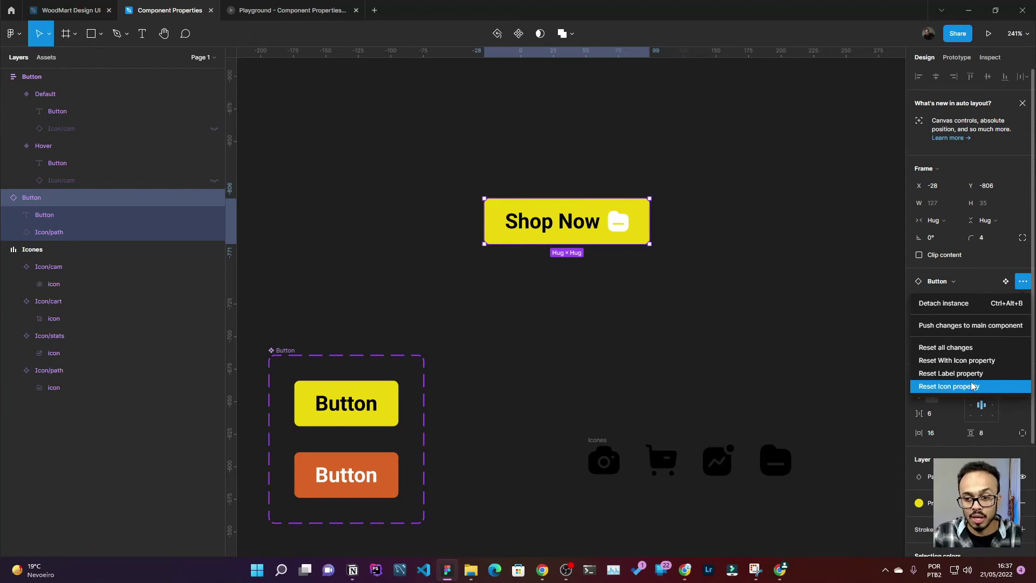
pyautogui.click(972, 388)
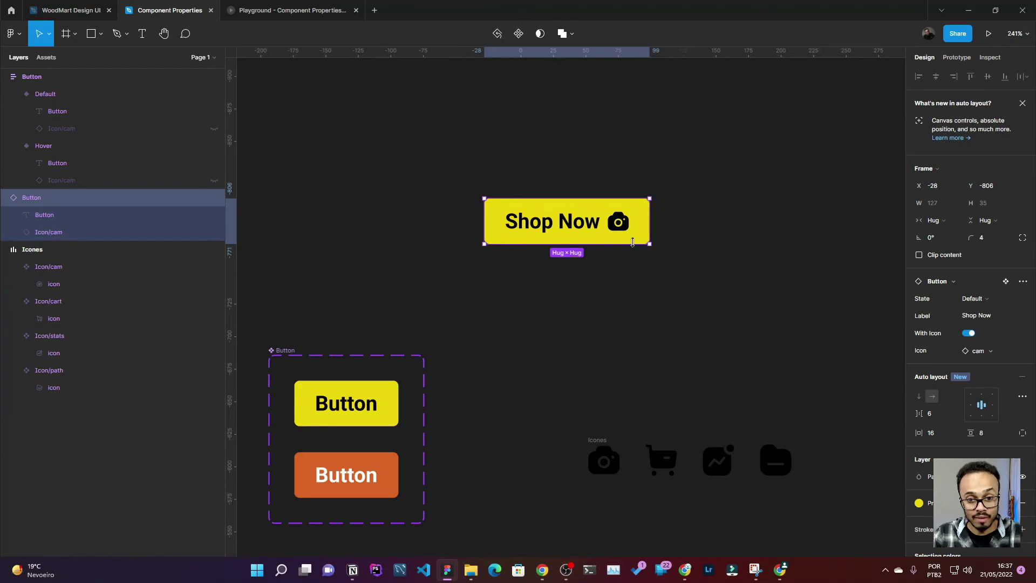
pyautogui.click(982, 352)
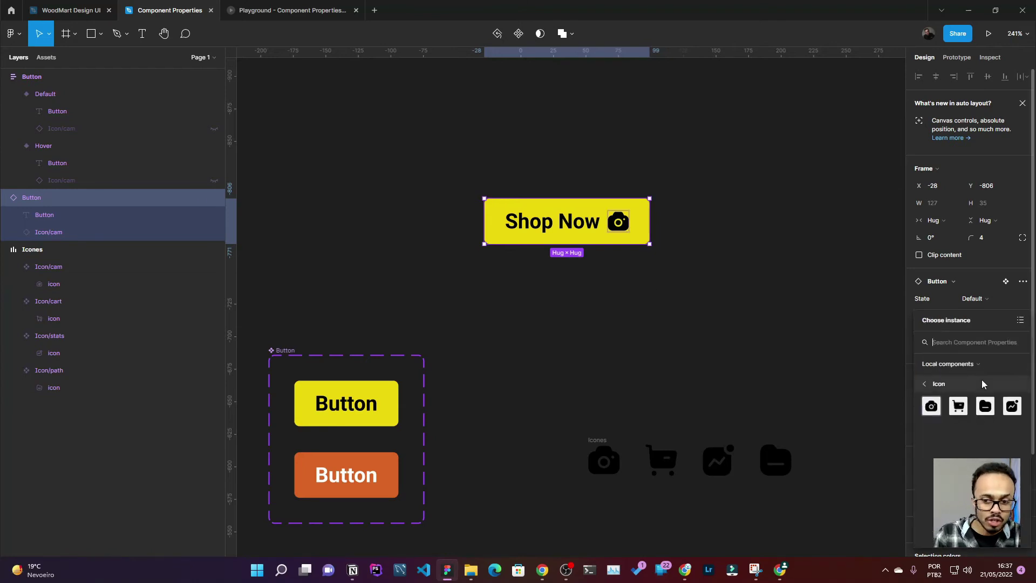
pyautogui.click(982, 411)
pyautogui.click(992, 353)
pyautogui.click(958, 406)
# Try the stats icon, then settle on the cart icon for Shop Now
pyautogui.click(988, 351)
pyautogui.click(1013, 405)
pyautogui.click(988, 354)
pyautogui.click(958, 406)
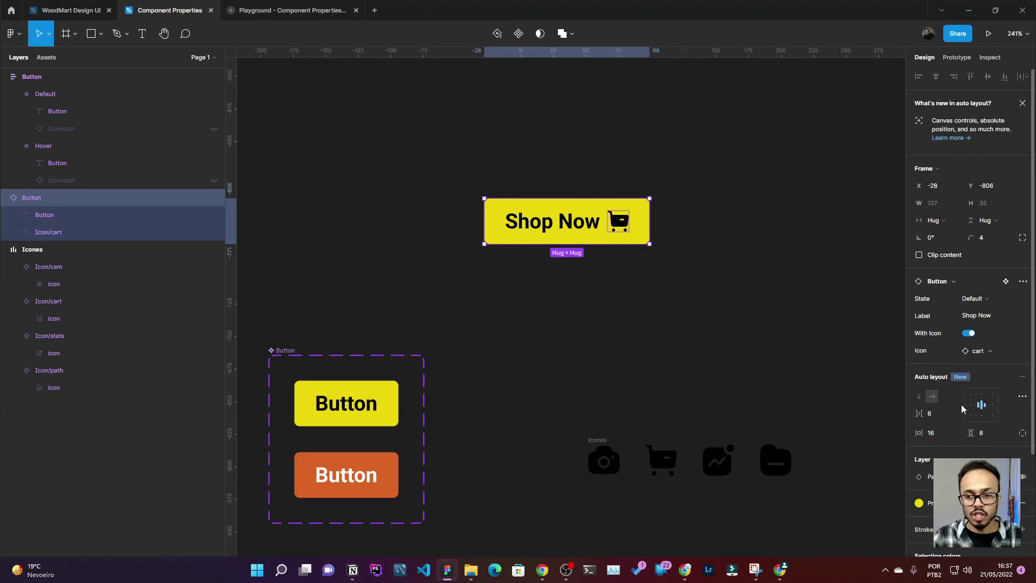
pyautogui.click(1022, 281)
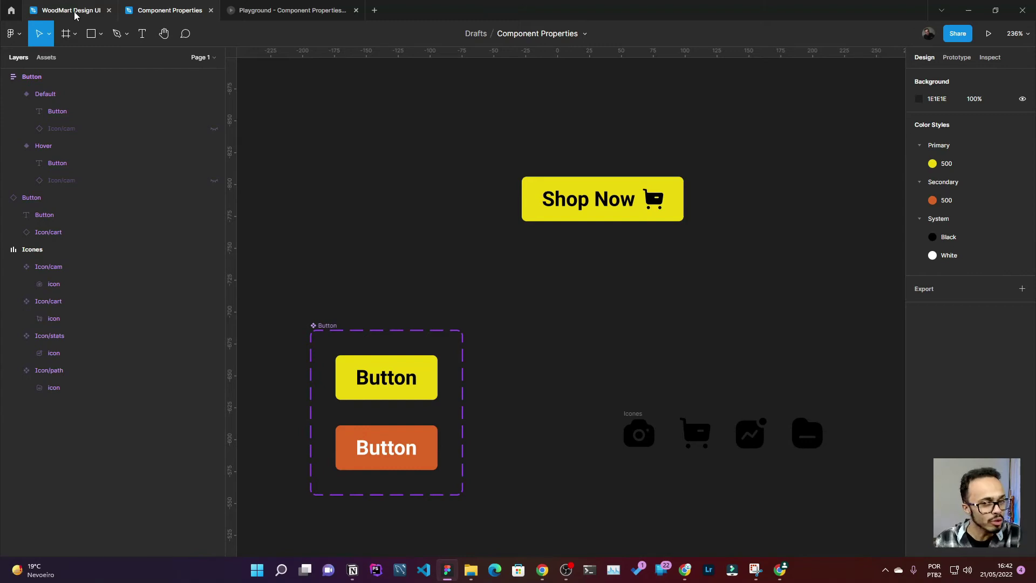
# Switch to the WoodMart Design UI file and zoom around its Buttons page
pyautogui.click(76, 15)
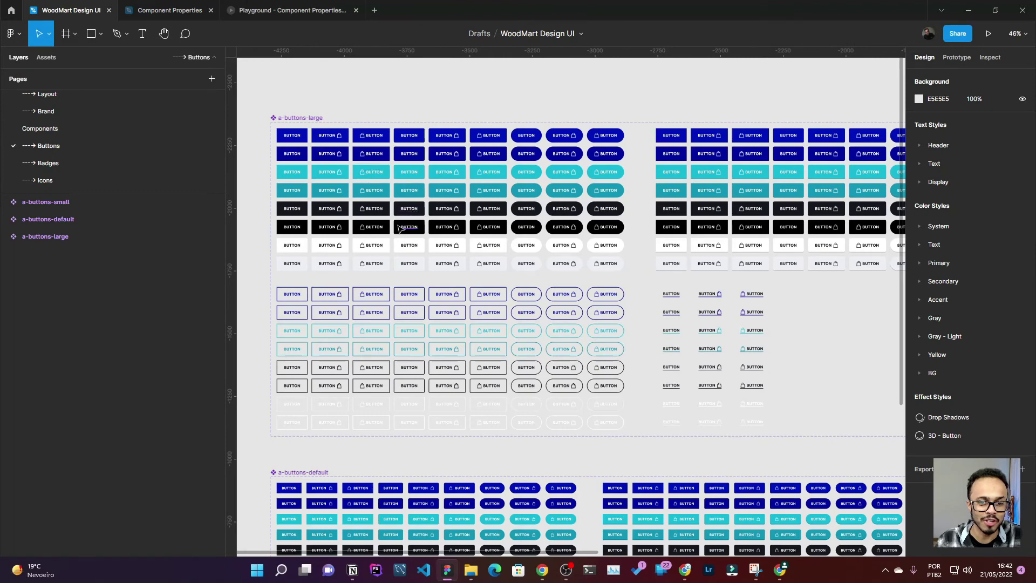
pyautogui.scroll(-2, 426, 273)
pyautogui.scroll(3, 426, 273)
pyautogui.scroll(-3, 785, 346)
pyautogui.scroll(2, 599, 182)
pyautogui.scroll(3, 567, 182)
pyautogui.scroll(-4, 530, 183)
pyautogui.scroll(2, 531, 183)
pyautogui.scroll(2, 524, 189)
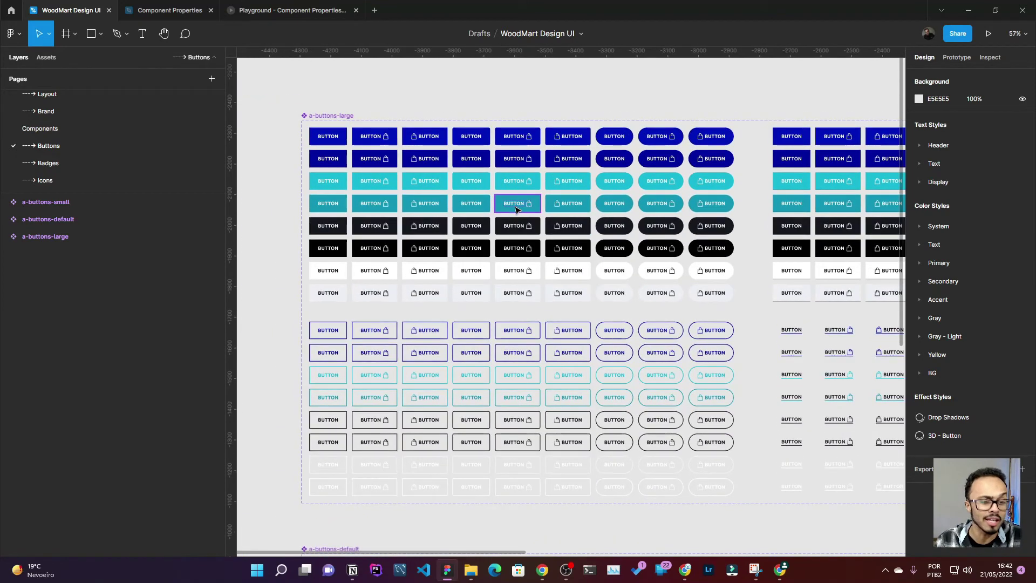
pyautogui.scroll(2, 558, 267)
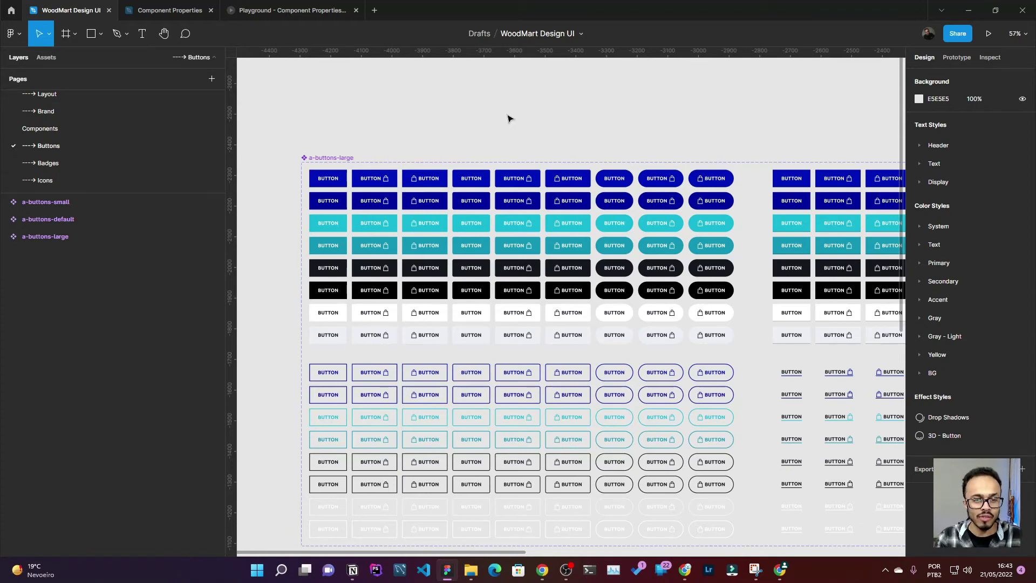
# Inspect the a-buttons-large component set, then bring up the components library
pyautogui.click(339, 158)
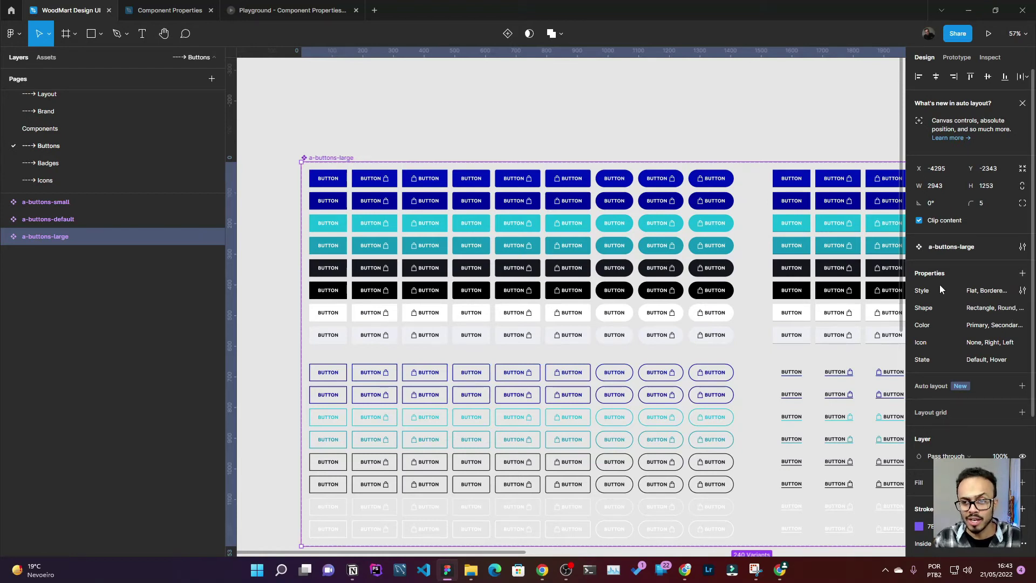
pyautogui.moveTo(930, 308)
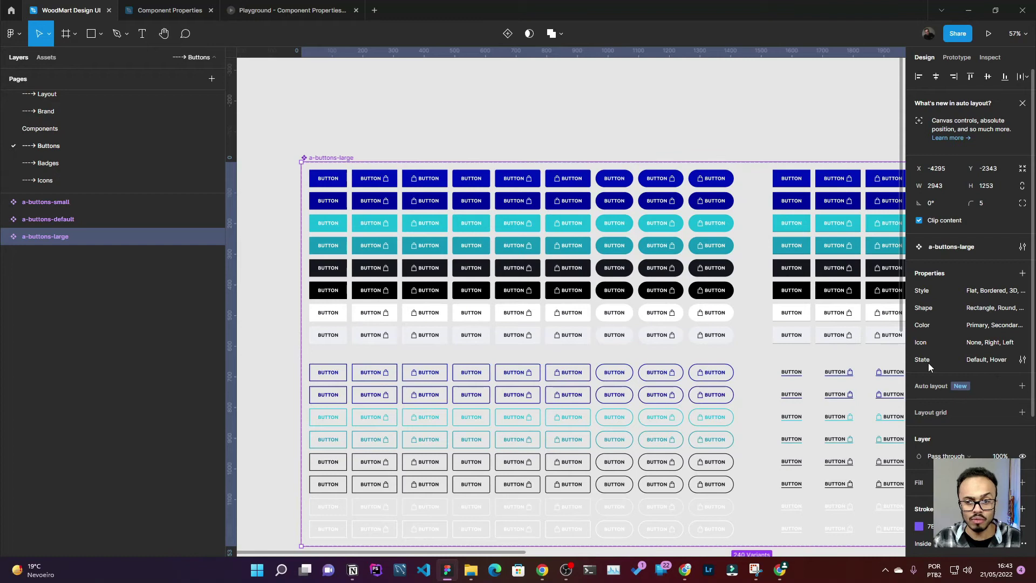
pyautogui.click(365, 87)
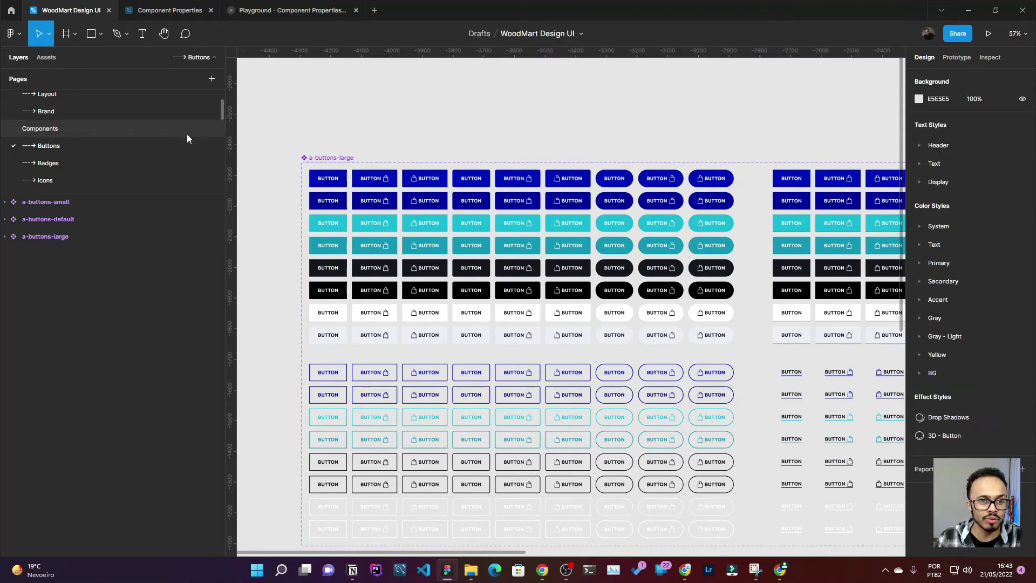
pyautogui.scroll(1, 376, 130)
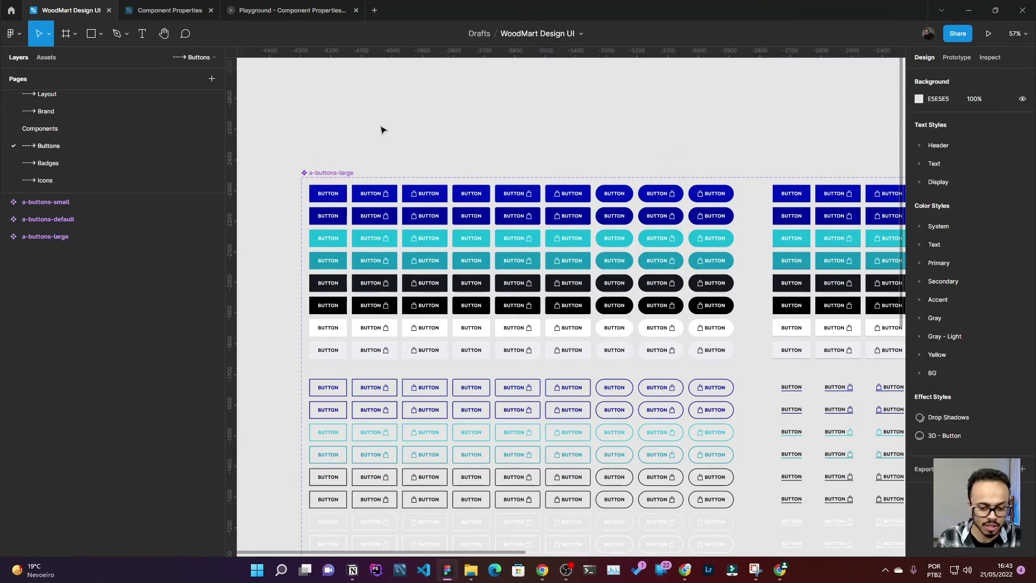
pyautogui.hotkey('shift', 'i')
# Place an a-buttons-large instance above the component grid
pyautogui.click(484, 157)
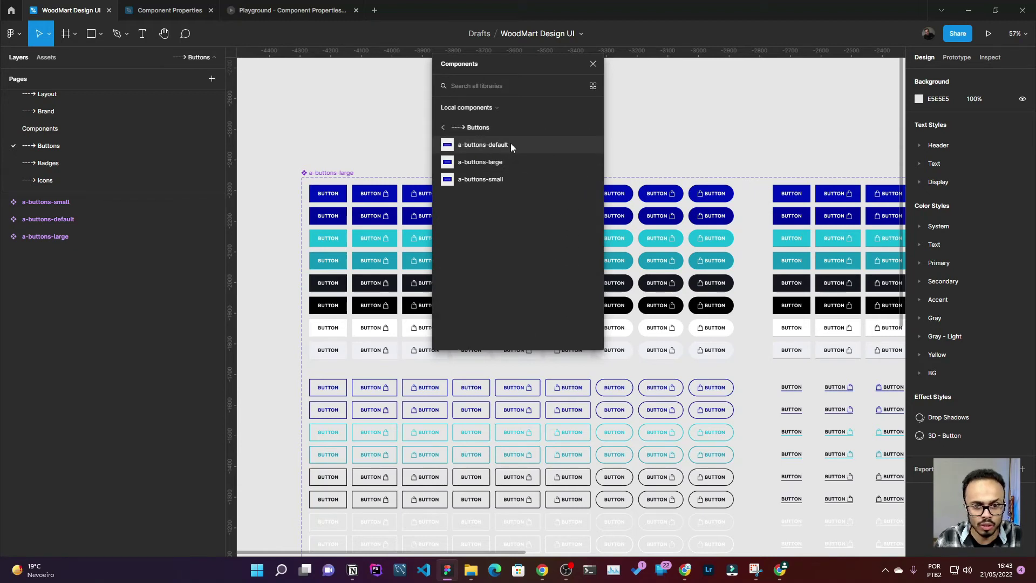
pyautogui.moveTo(507, 162); pyautogui.dragTo(592, 331)
pyautogui.moveTo(584, 319); pyautogui.dragTo(452, 114)
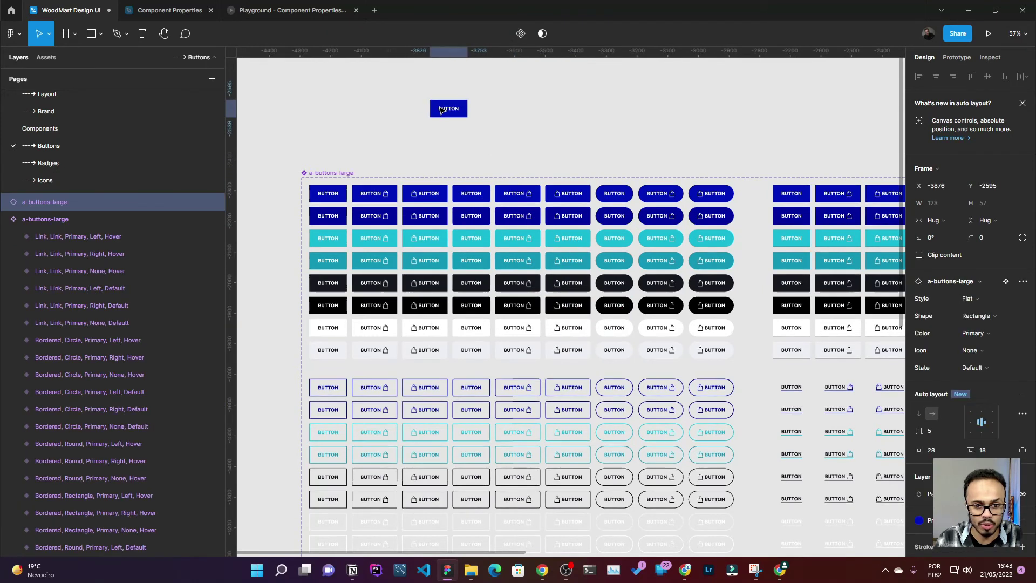
pyautogui.scroll(3, 457, 367)
pyautogui.scroll(5, 351, 289)
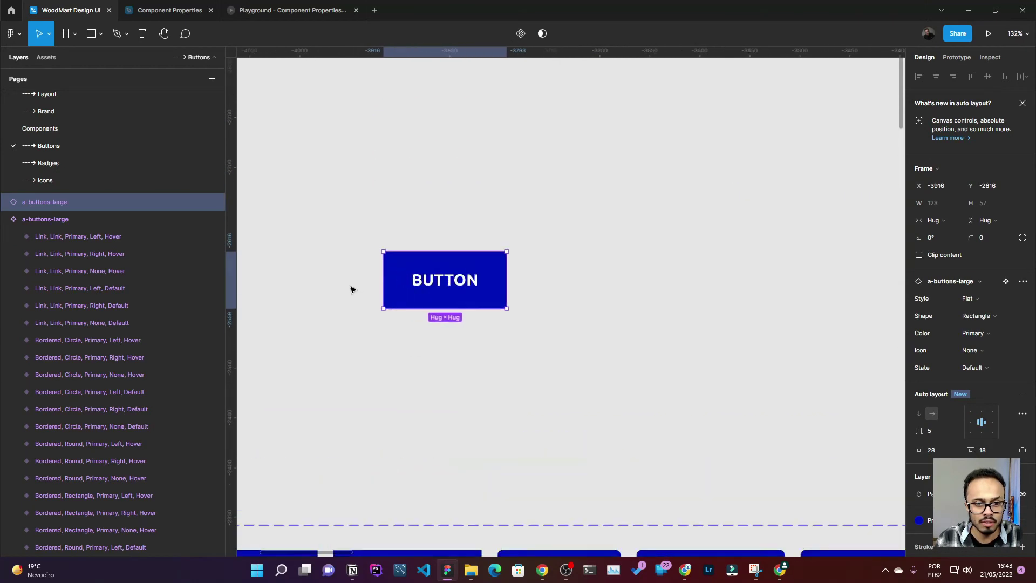
# Try the Bordered, 3D and Link styles, ending on Bordered
pyautogui.click(1001, 302)
pyautogui.click(995, 309)
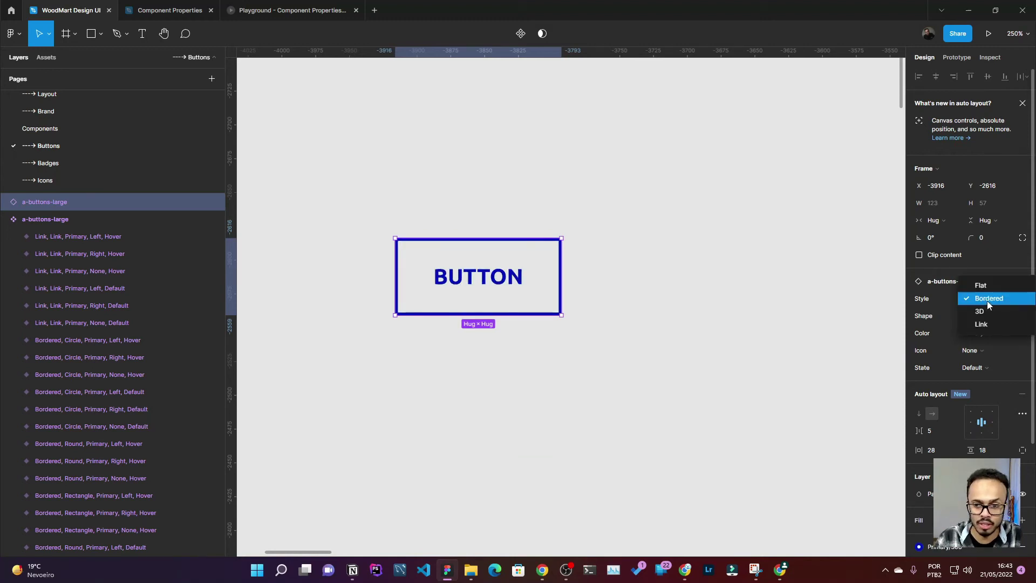
pyautogui.click(987, 312)
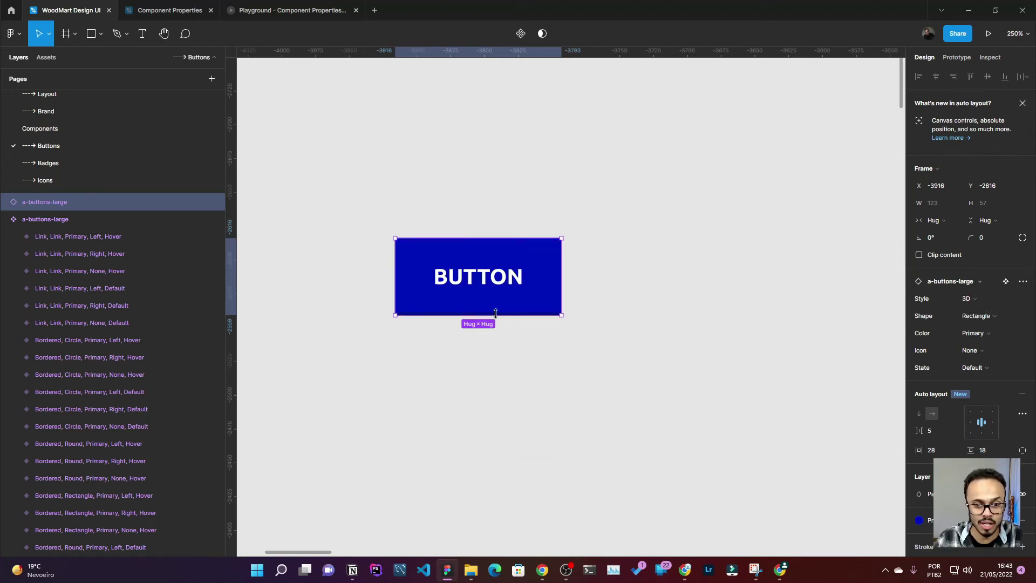
pyautogui.scroll(3, 430, 331)
pyautogui.scroll(2, 426, 307)
pyautogui.click(998, 299)
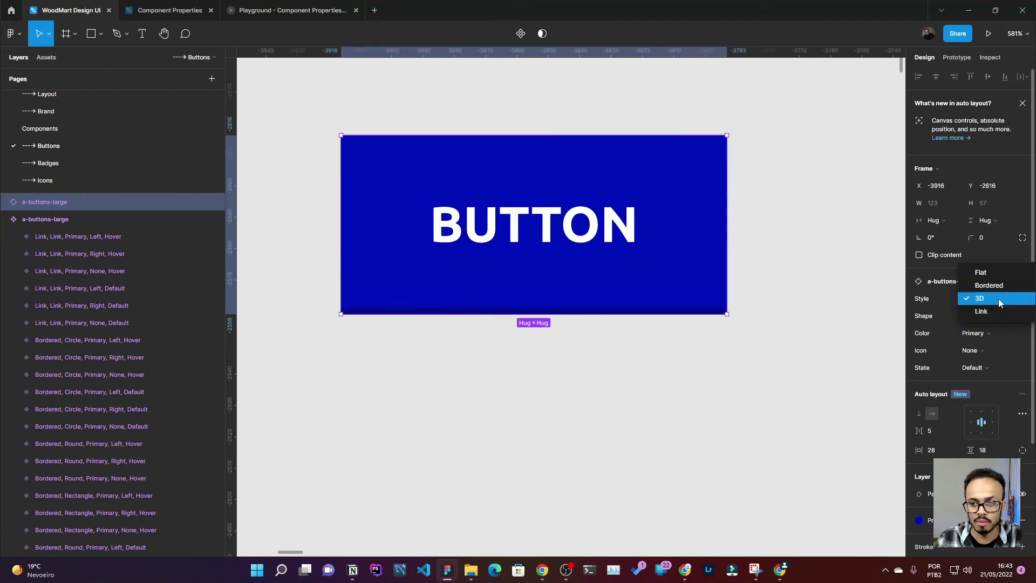
pyautogui.click(995, 312)
pyautogui.click(986, 299)
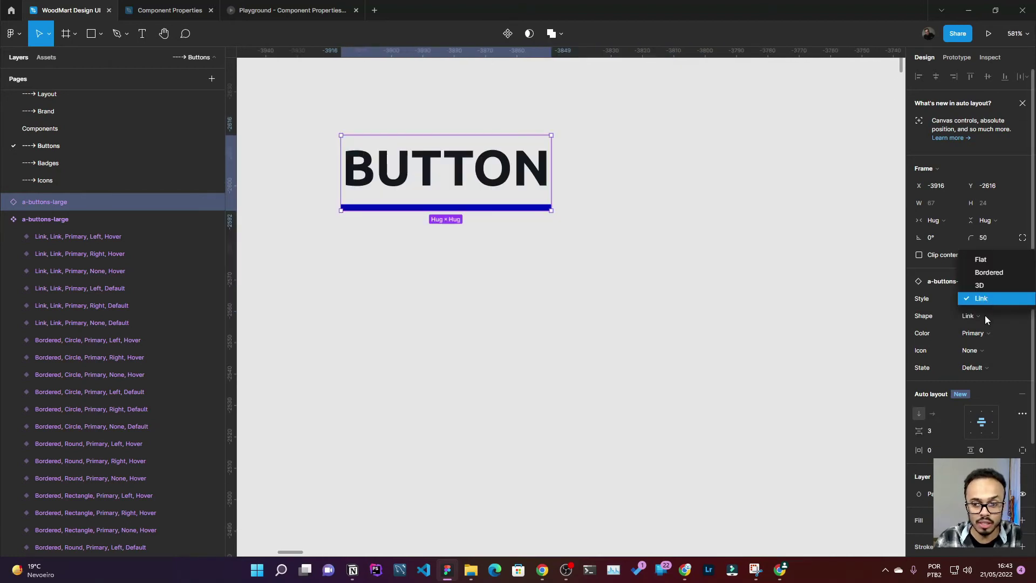
pyautogui.click(989, 270)
# Try rounded, pill and Link shapes, returning to a bordered pill
pyautogui.click(985, 316)
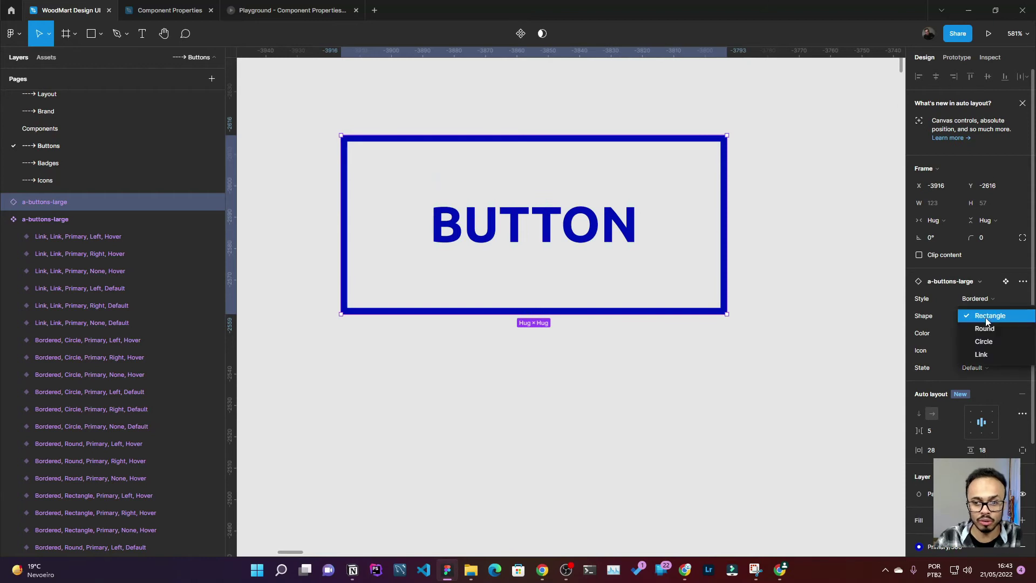
pyautogui.click(989, 329)
pyautogui.click(989, 322)
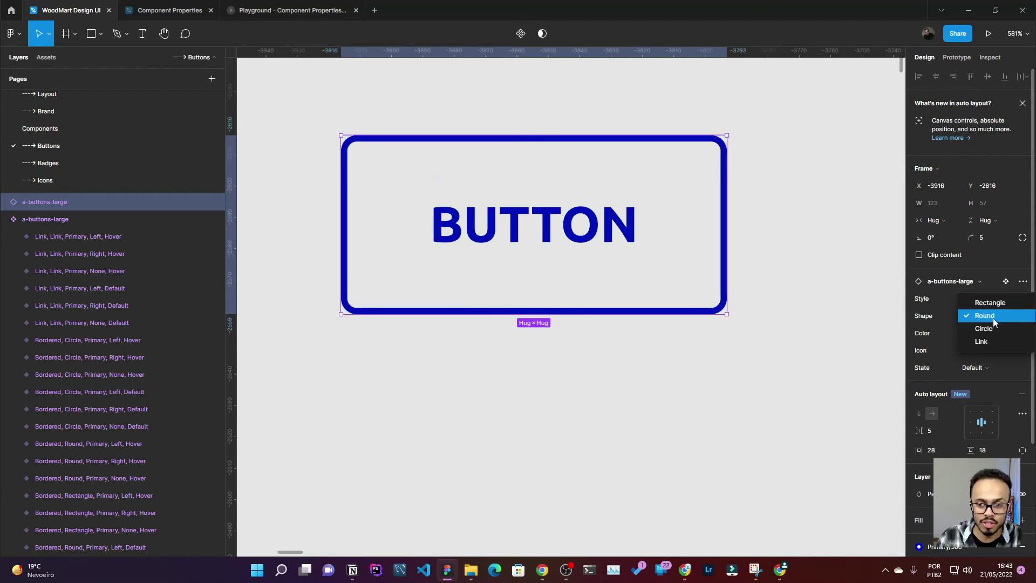
pyautogui.click(992, 329)
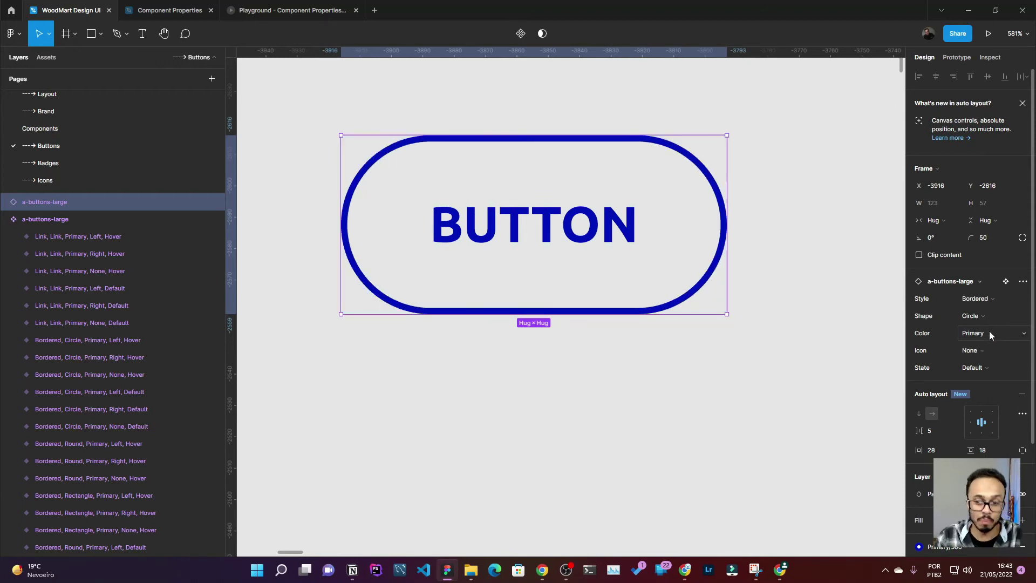
pyautogui.click(986, 316)
pyautogui.click(982, 315)
pyautogui.click(985, 304)
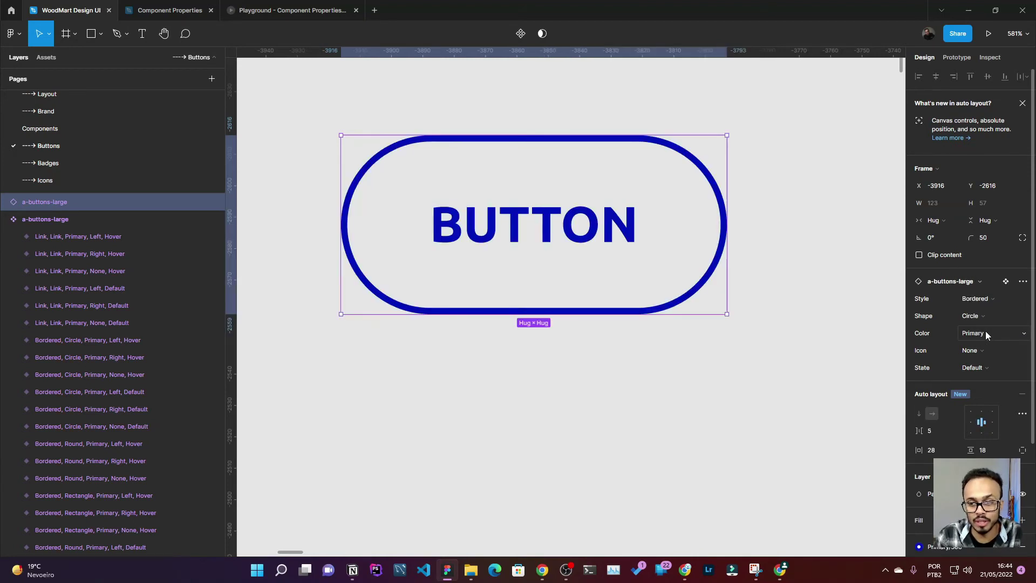
# Set the button colour to Secondary
pyautogui.click(985, 333)
pyautogui.click(994, 345)
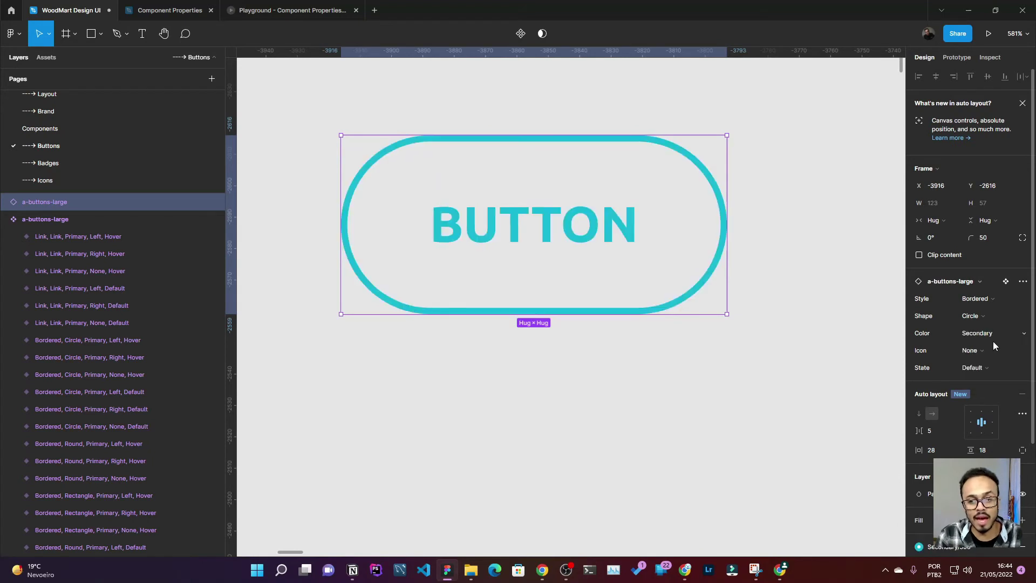
pyautogui.click(979, 333)
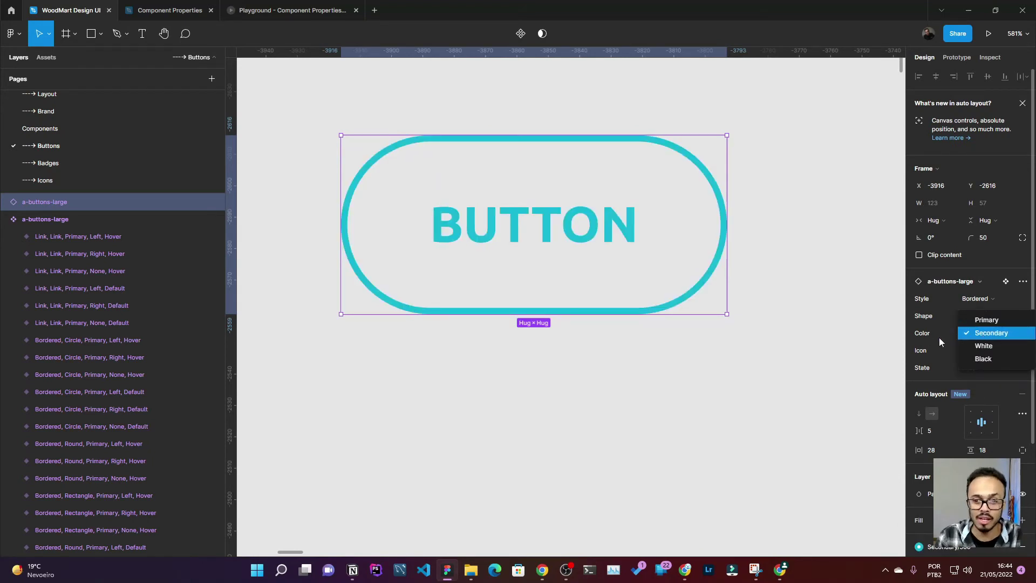
# Try a bag icon after and before the text, then remove the icon
pyautogui.click(971, 350)
pyautogui.click(983, 361)
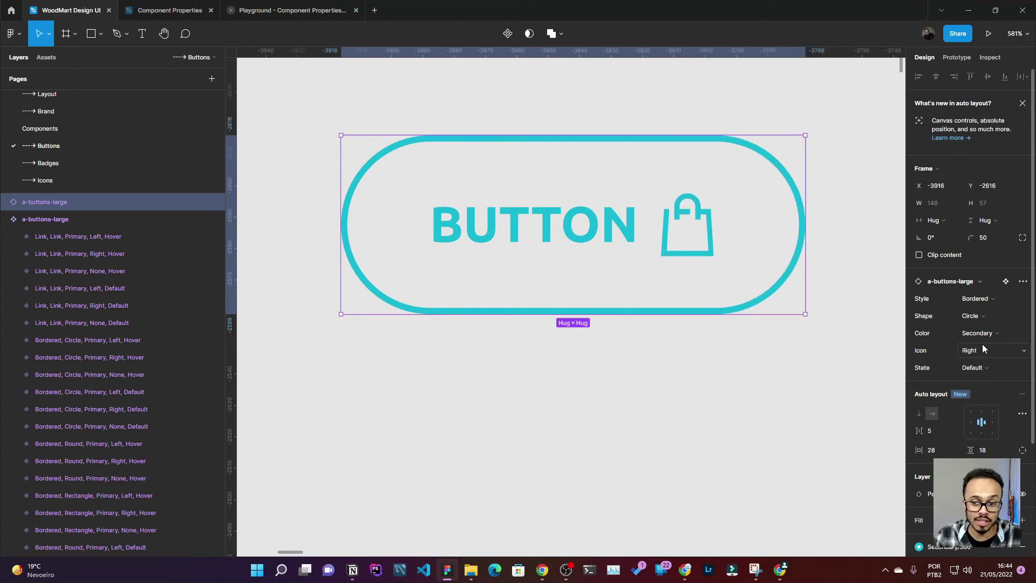
pyautogui.click(982, 348)
pyautogui.click(981, 363)
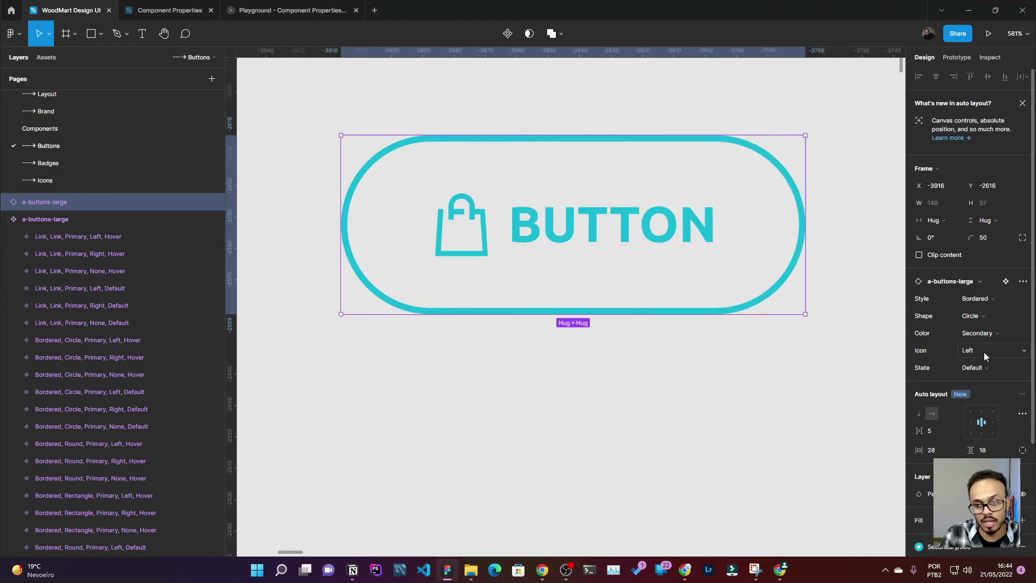
pyautogui.click(983, 350)
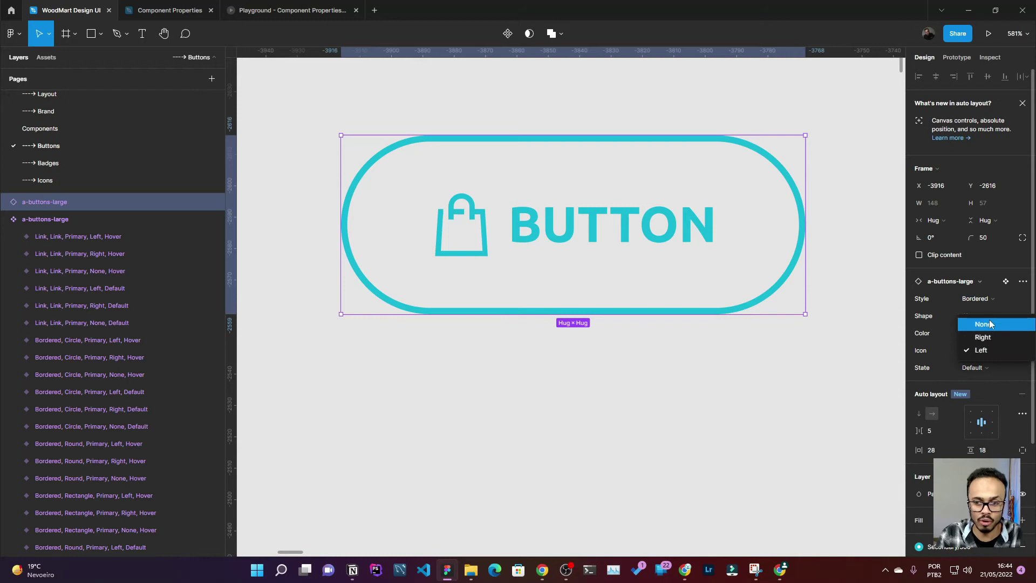
pyautogui.click(987, 325)
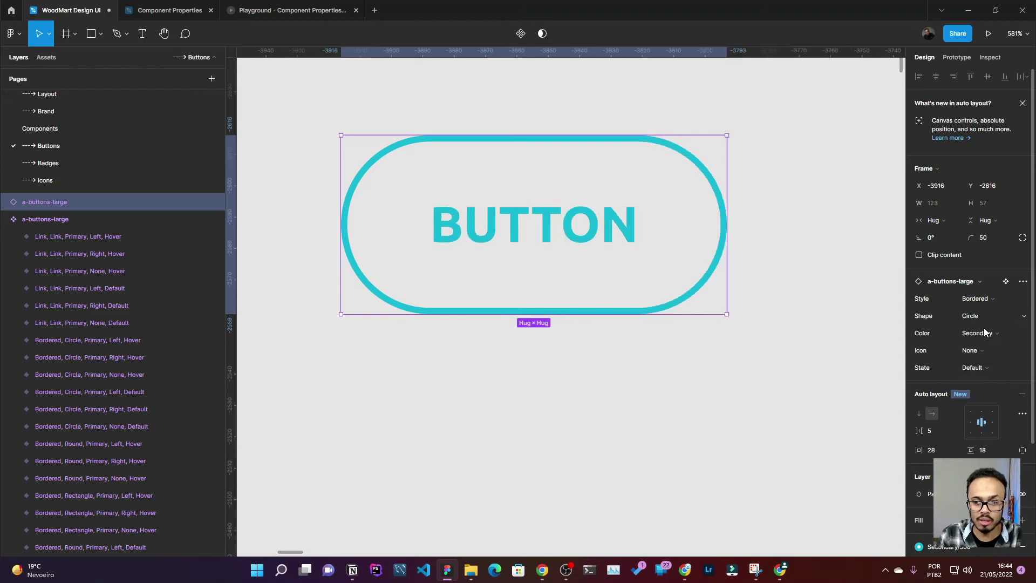
# Preview the Hover and Default states, leaving the button on Hover
pyautogui.click(980, 369)
pyautogui.click(983, 381)
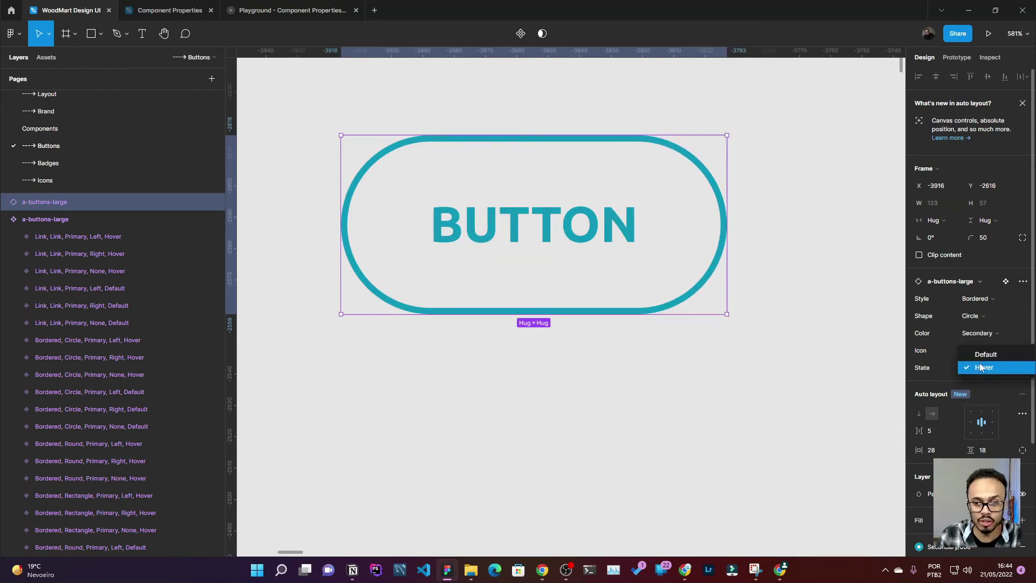
pyautogui.click(980, 355)
pyautogui.click(979, 380)
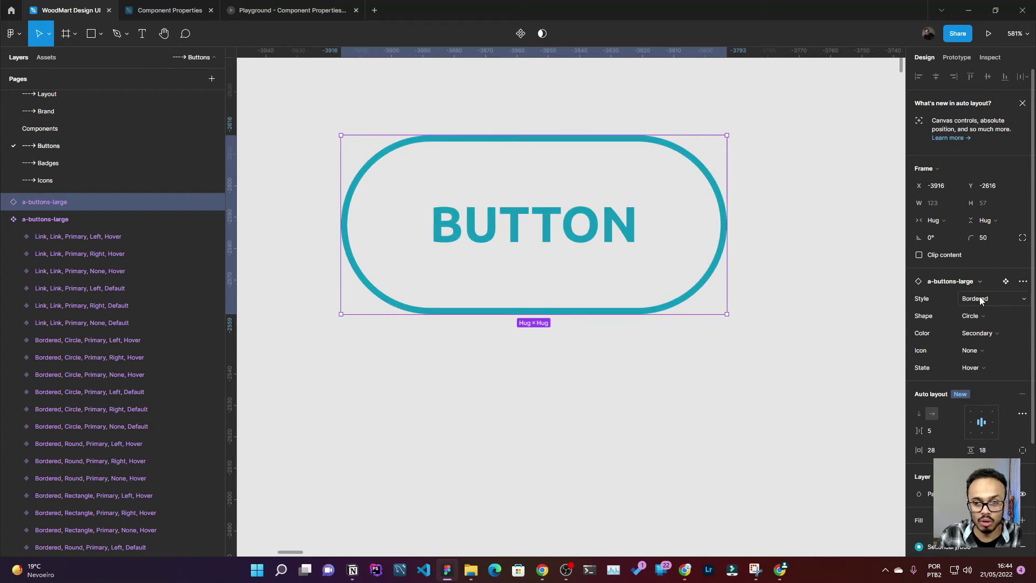
# Try Flat style, then settle on Bordered, Circle shape and Primary dark-blue colour
pyautogui.click(981, 300)
pyautogui.click(976, 282)
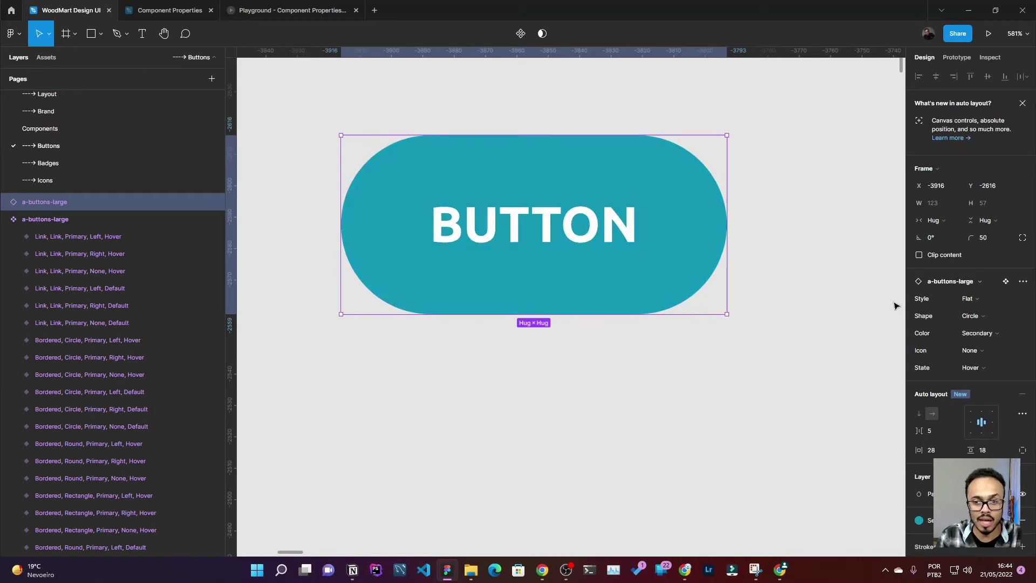
pyautogui.click(981, 298)
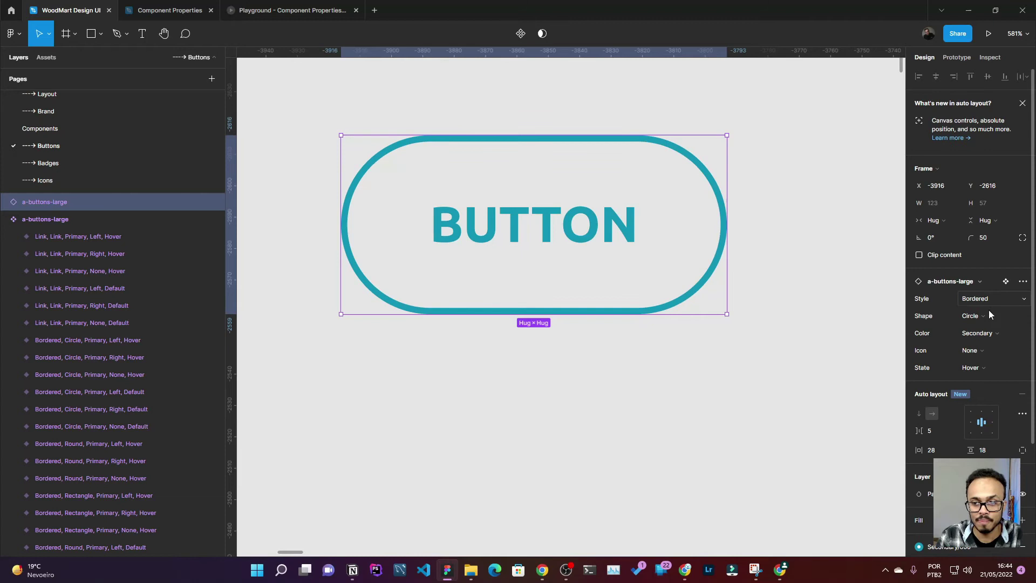
pyautogui.click(982, 316)
pyautogui.click(971, 316)
pyautogui.click(979, 332)
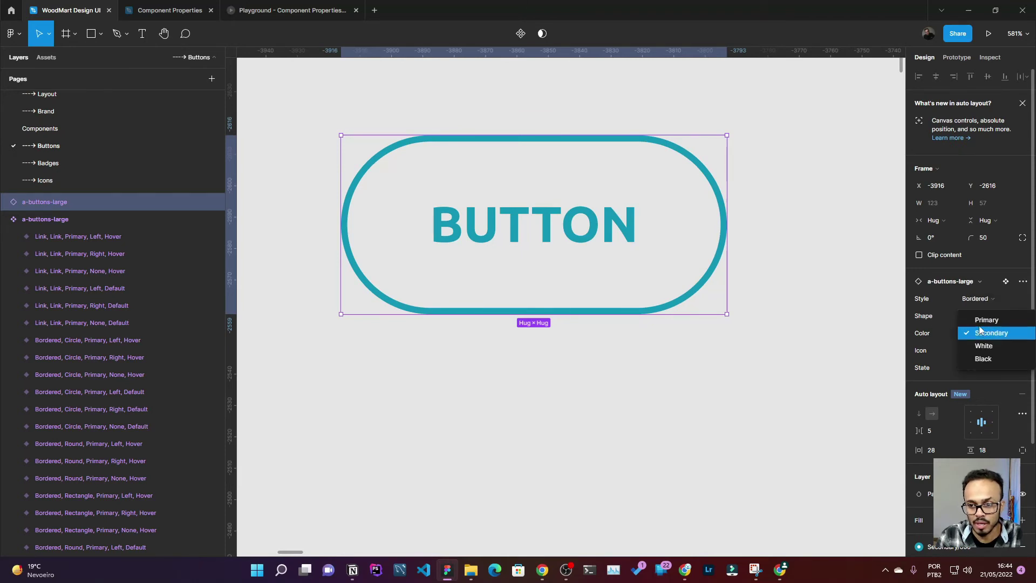
pyautogui.click(986, 320)
# Zoom around to review the finished button, then clear the selection
pyautogui.scroll(-5, 572, 278)
pyautogui.scroll(-3, 564, 312)
pyautogui.scroll(-2, 577, 373)
pyautogui.scroll(2, 587, 389)
pyautogui.scroll(1, 566, 390)
pyautogui.scroll(4, 545, 389)
pyautogui.scroll(-2, 541, 390)
pyautogui.scroll(-2, 544, 388)
pyautogui.scroll(-2, 556, 384)
pyautogui.scroll(2, 562, 382)
pyautogui.scroll(2, 563, 383)
pyautogui.click(657, 208)
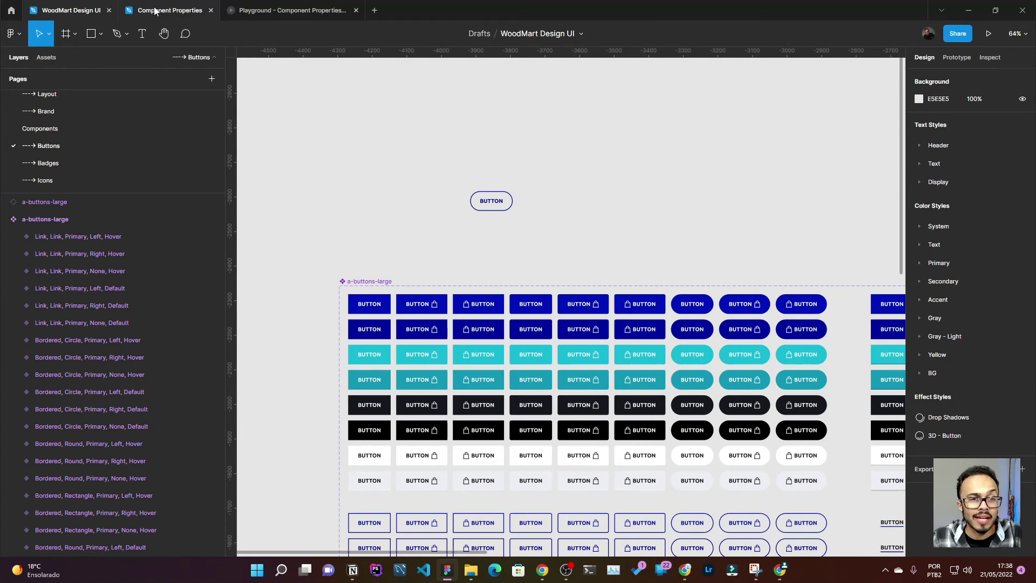
# Switch to the Component Properties file and move the Shop Now button left
pyautogui.click(155, 10)
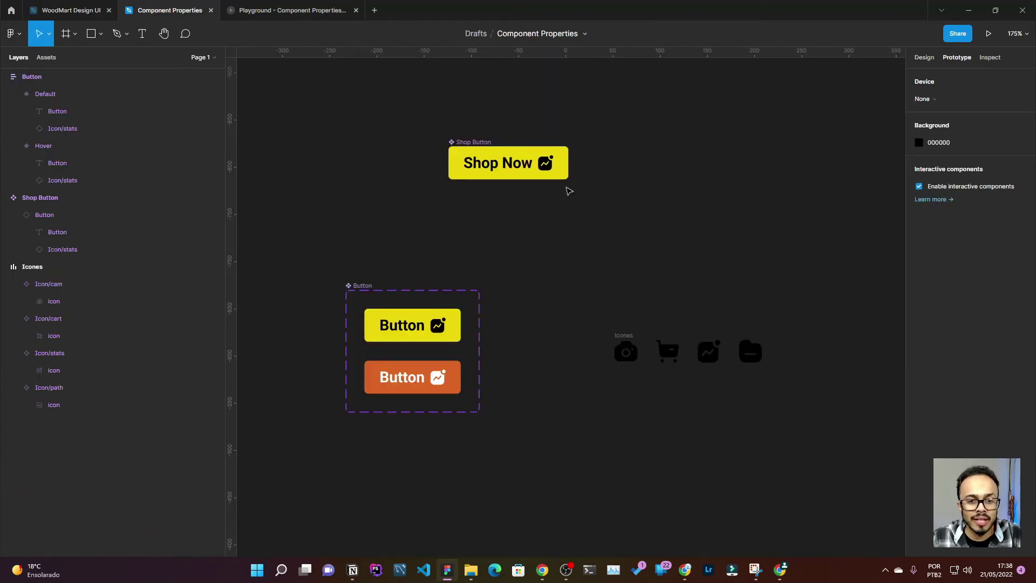
pyautogui.moveTo(325, 99); pyautogui.dragTo(834, 454)
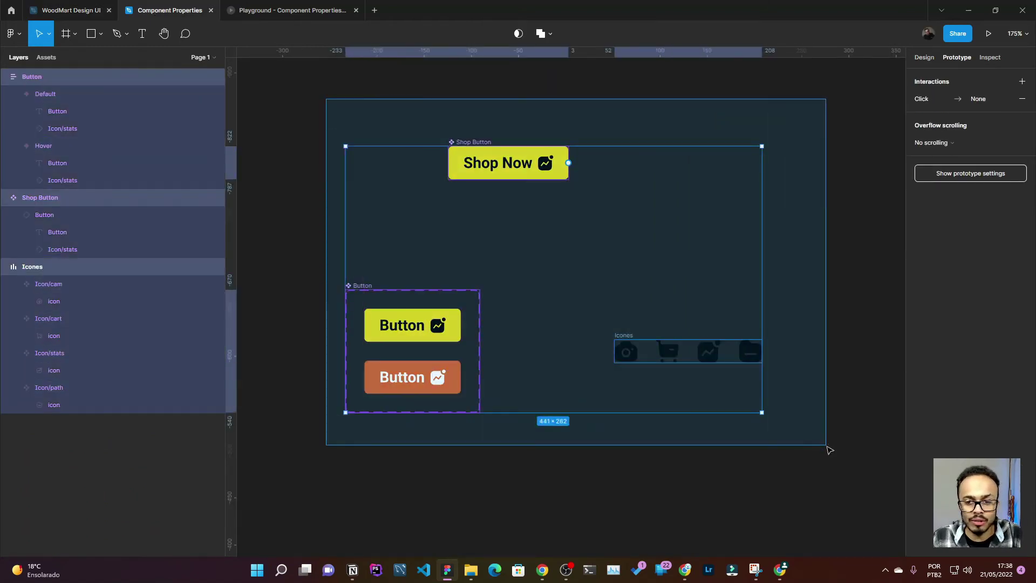
pyautogui.click(809, 431)
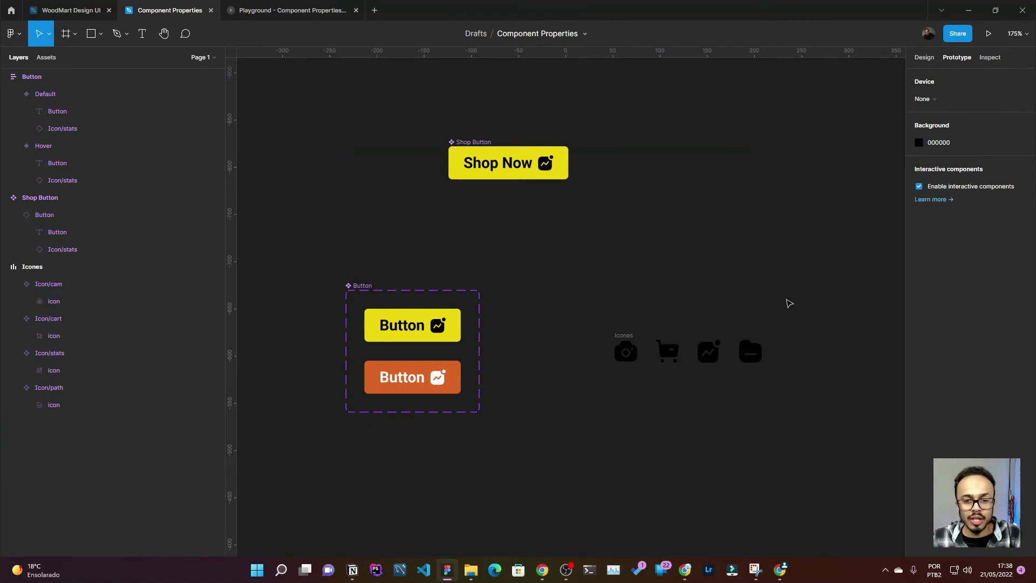
pyautogui.scroll(3, 608, 274)
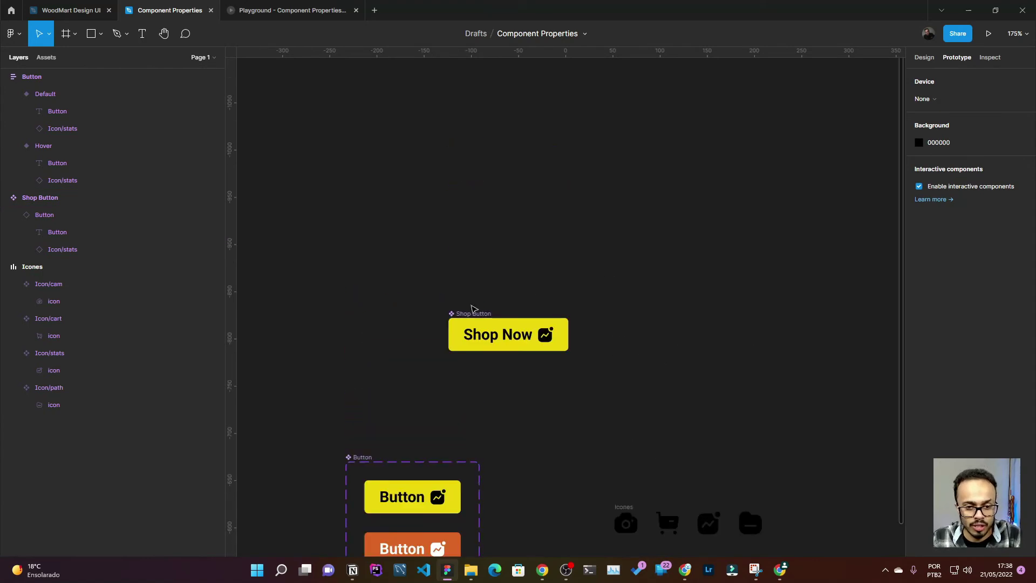
pyautogui.moveTo(477, 315); pyautogui.dragTo(350, 306)
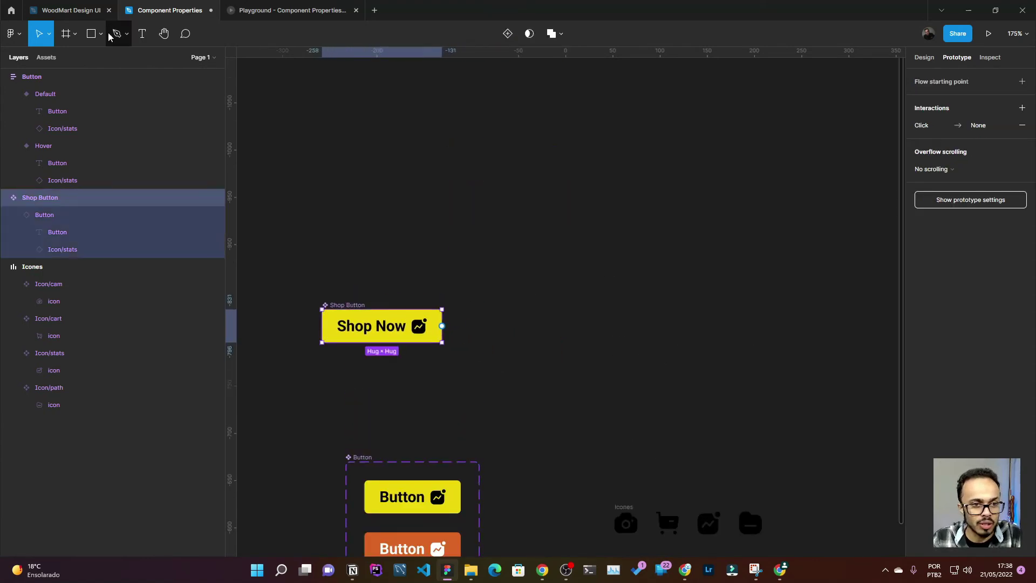
pyautogui.click(446, 277)
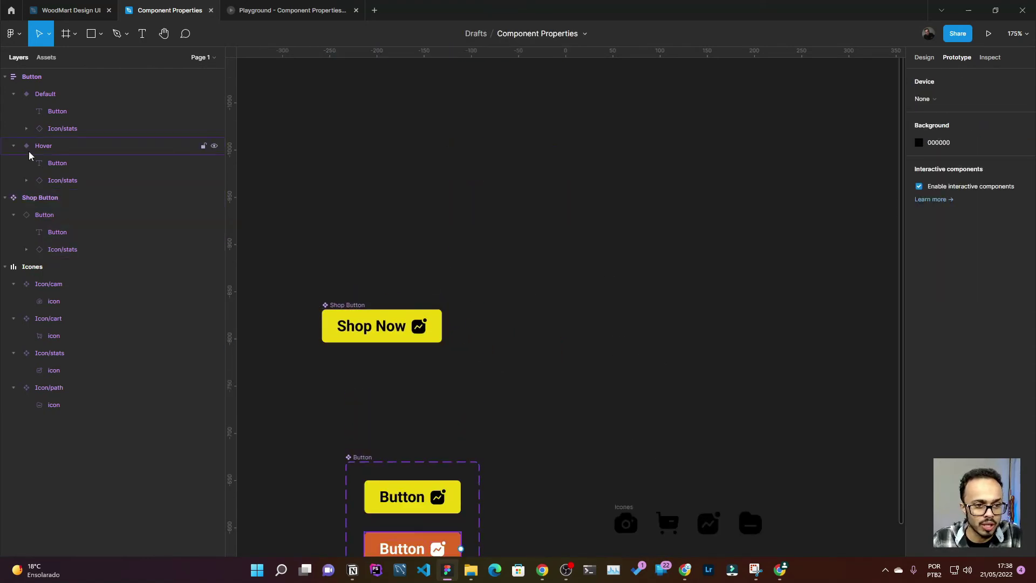
# Draw a tall rectangle, roughly 216×242, to the right of Shop Now
pyautogui.click(102, 33)
pyautogui.press('Escape')
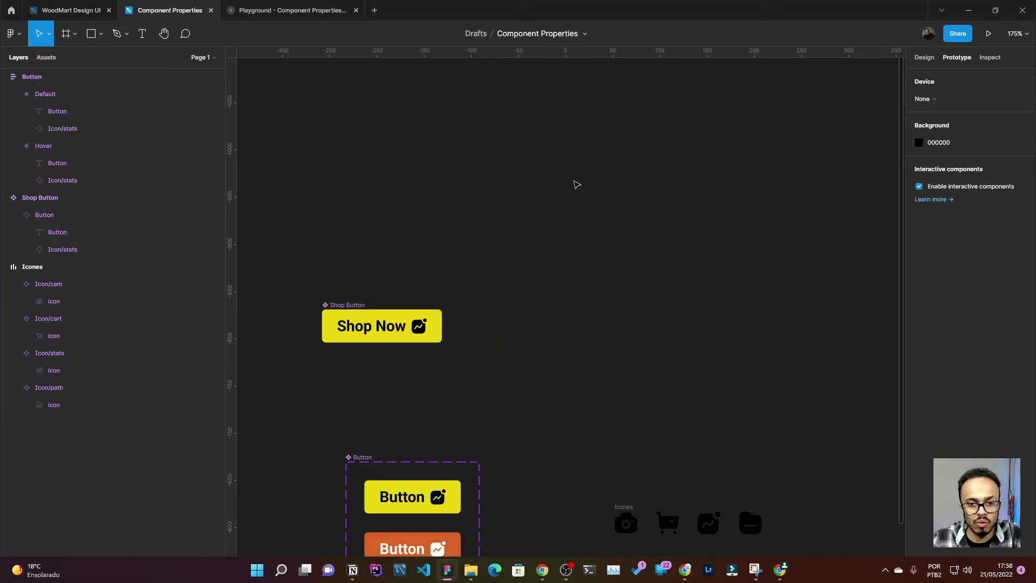
pyautogui.click(91, 33)
pyautogui.moveTo(515, 114); pyautogui.dragTo(719, 342)
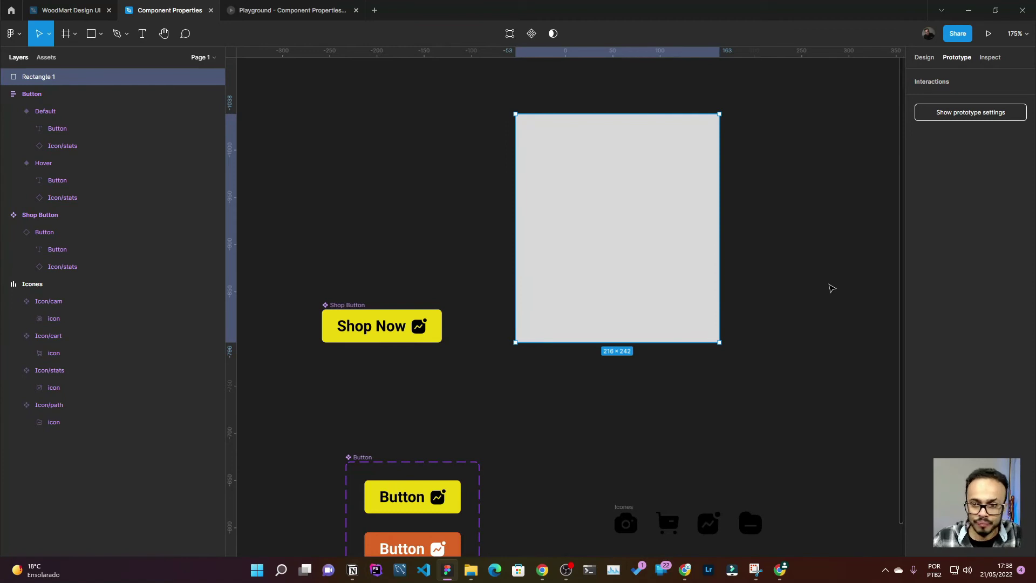
# Run the Unsplash plugin on the rectangle and search for 'Product'
pyautogui.click(919, 68)
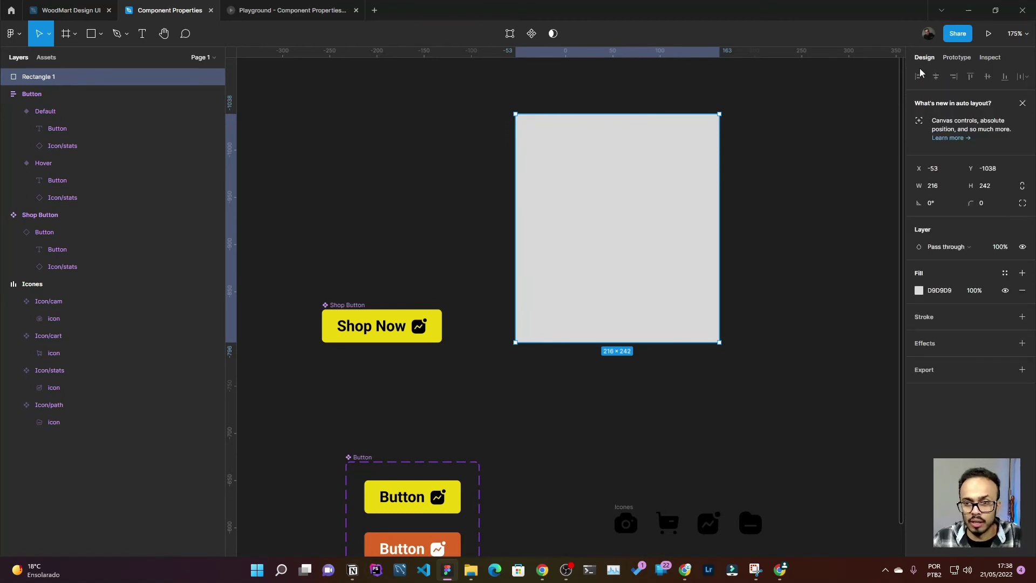
pyautogui.rightClick(519, 238)
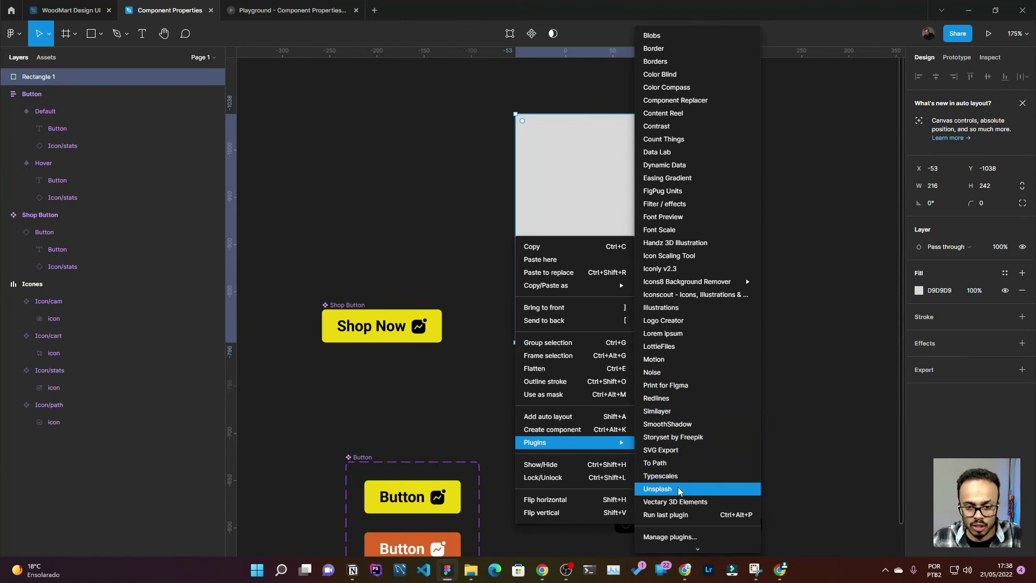
pyautogui.click(658, 488)
pyautogui.click(502, 265)
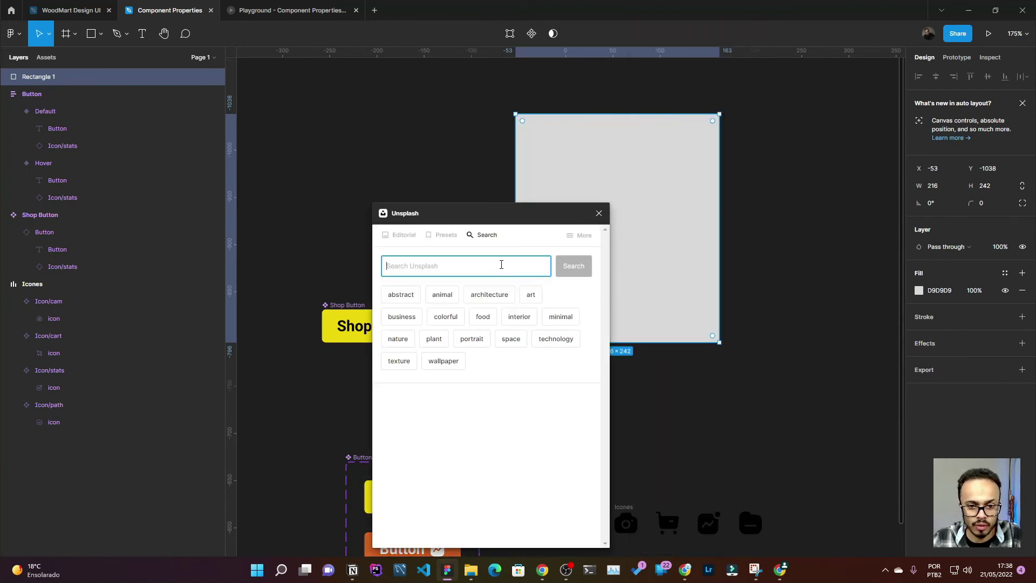
pyautogui.write('Product')
pyautogui.press('Return')
# Fill the rectangle with the orange skincare bottles photo and move it up
pyautogui.scroll(-2, 509, 429)
pyautogui.scroll(-3, 495, 419)
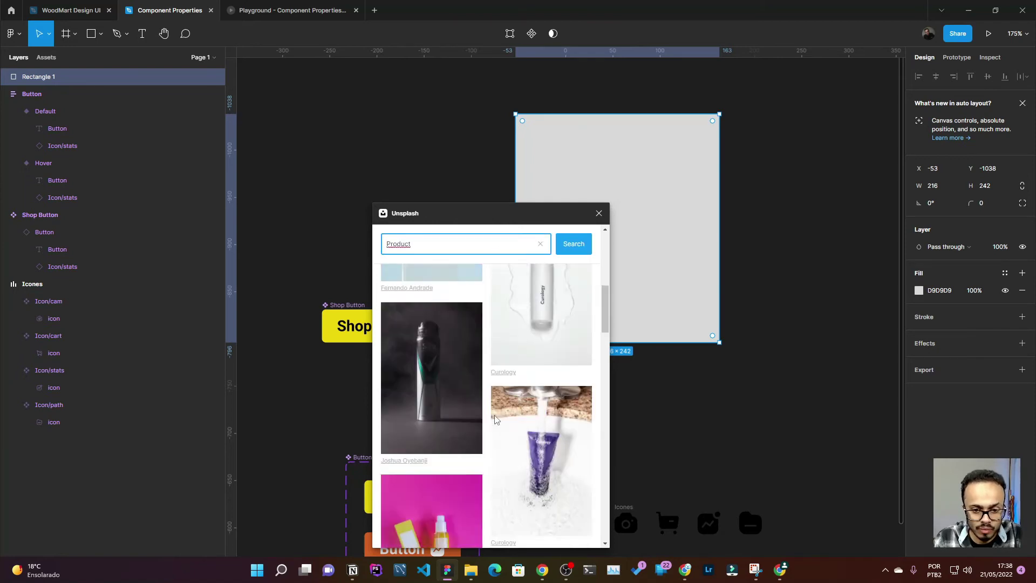
pyautogui.scroll(-3, 488, 421)
pyautogui.click(444, 347)
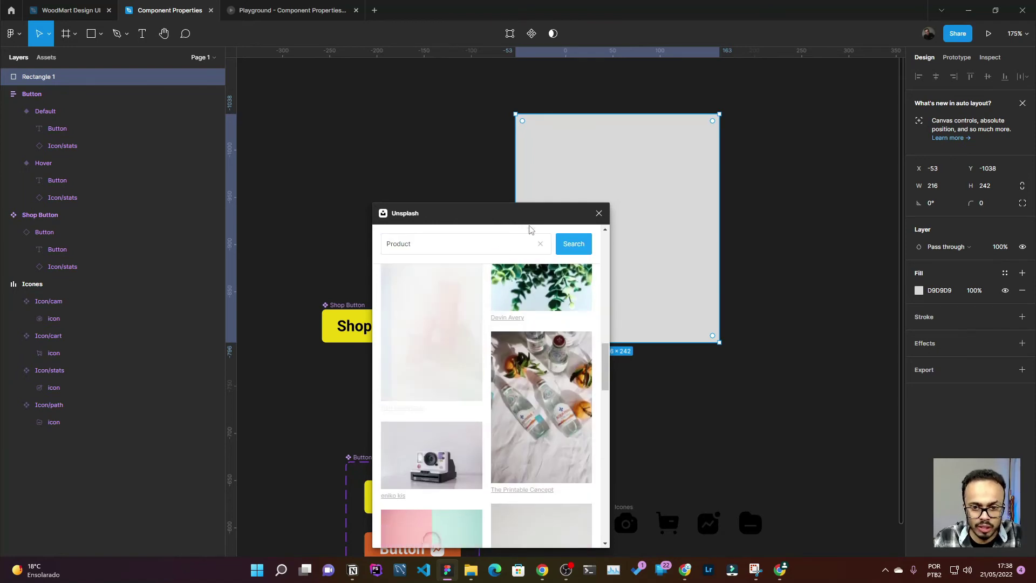
pyautogui.click(599, 213)
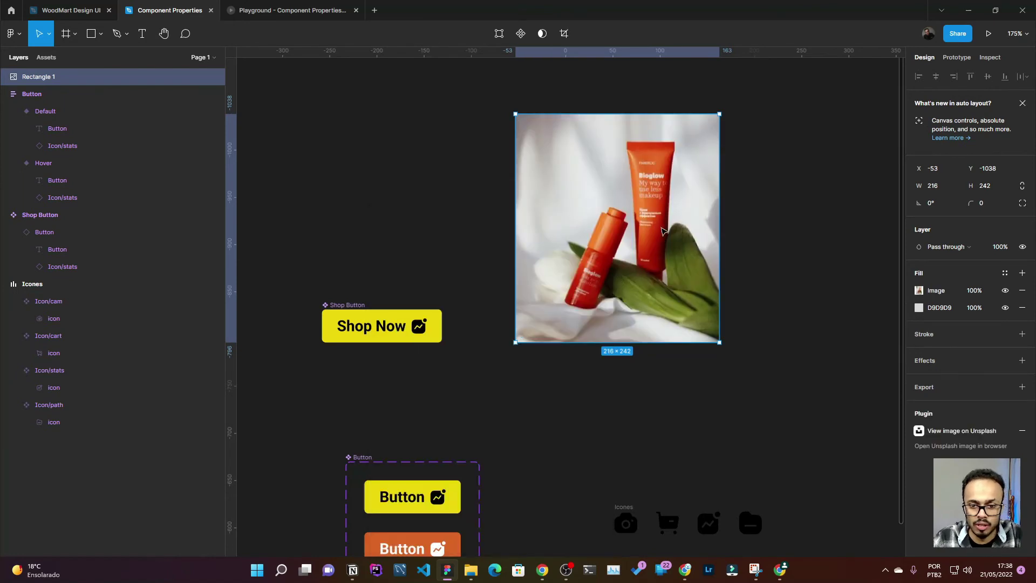
pyautogui.moveTo(701, 249); pyautogui.dragTo(712, 223)
# Move the old Shop Now button aside and place a new Shop Now instance under the photo
pyautogui.moveTo(347, 309); pyautogui.dragTo(279, 363)
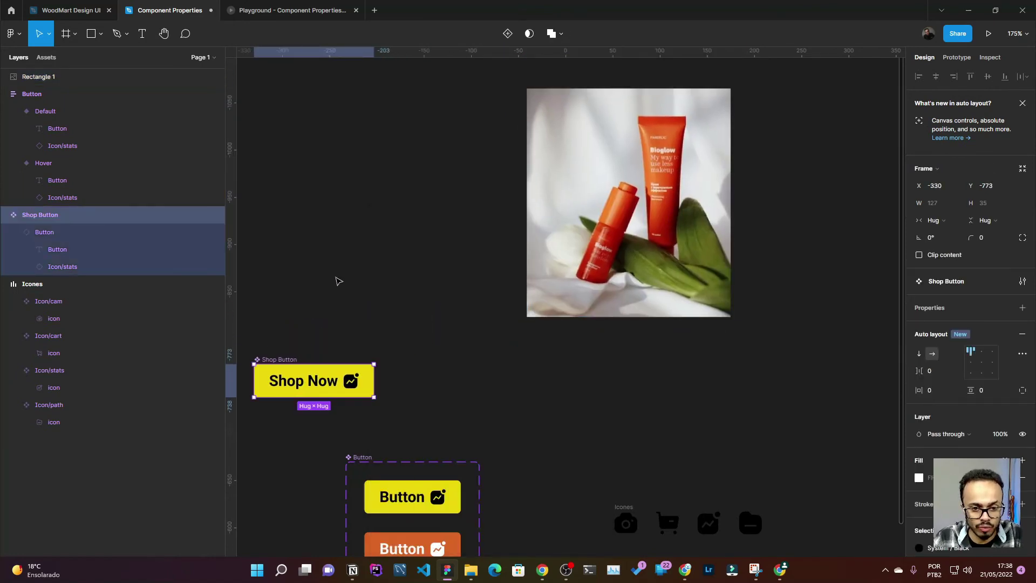
pyautogui.click(335, 280)
pyautogui.hotkey('shift', 'i')
pyautogui.moveTo(515, 163)
pyautogui.mouseDown()
pyautogui.moveTo(594, 369)
pyautogui.moveTo(585, 364)
pyautogui.mouseUp()
pyautogui.click(142, 34)
# Add a '$50,00' price text just below the photo
pyautogui.click(398, 258)
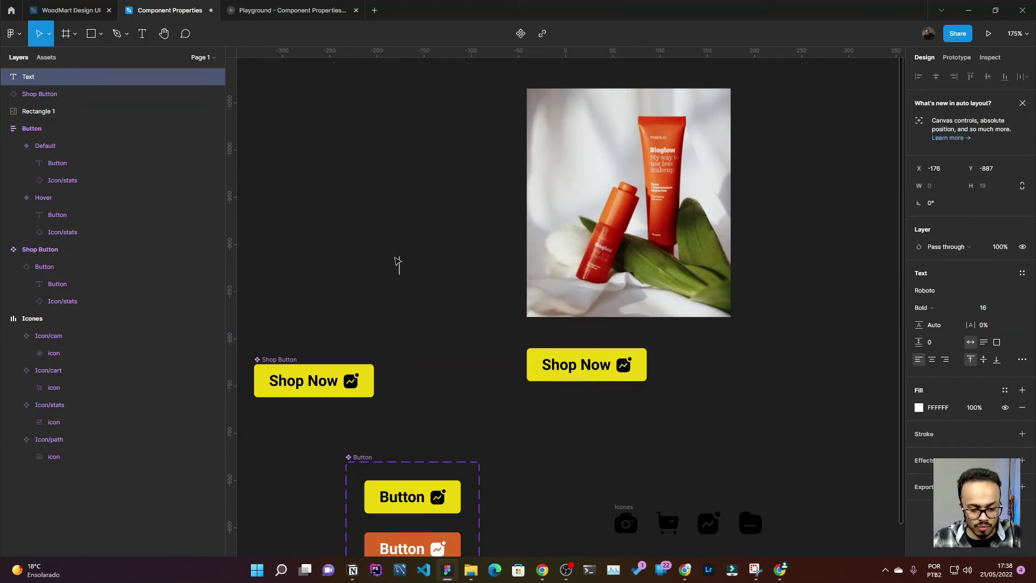
pyautogui.write('$50,00')
pyautogui.press('Escape')
pyautogui.moveTo(416, 276); pyautogui.dragTo(543, 343)
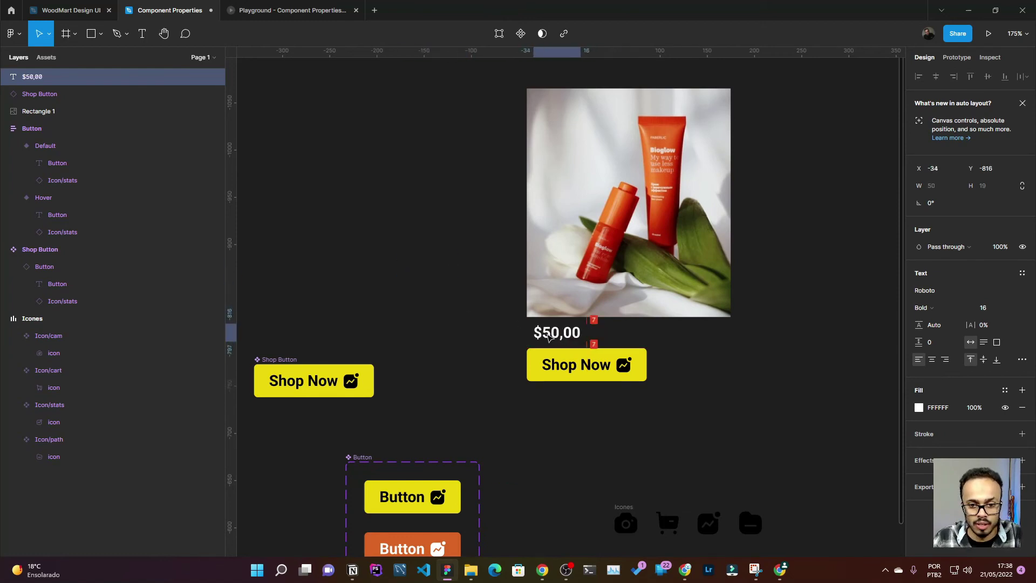
# Wrap photo, price and button in a vertical auto layout with 10 spacing
pyautogui.moveTo(760, 395); pyautogui.dragTo(502, 129)
pyautogui.hotkey('shift', 'a')
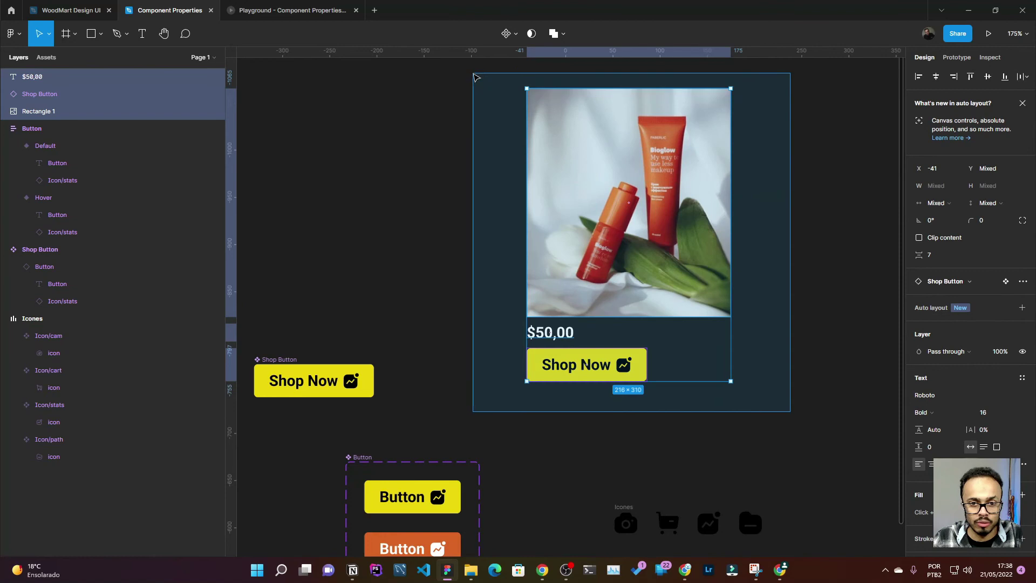
pyautogui.click(933, 319)
pyautogui.write('10')
pyautogui.press('Return')
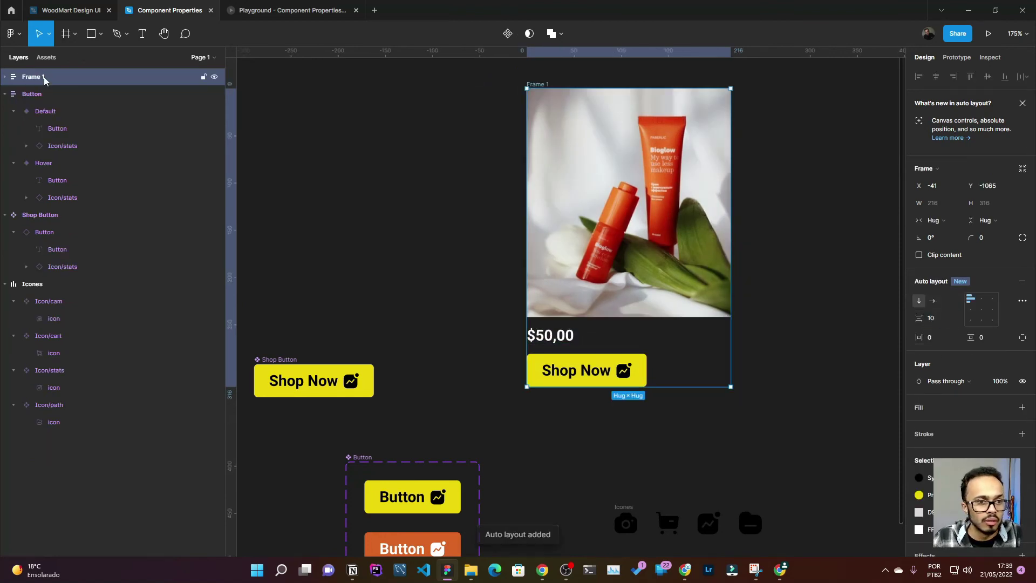
# Rename the frame 'Product Card' and convert it into a component
pyautogui.doubleClick(41, 77)
pyautogui.write('Produ')
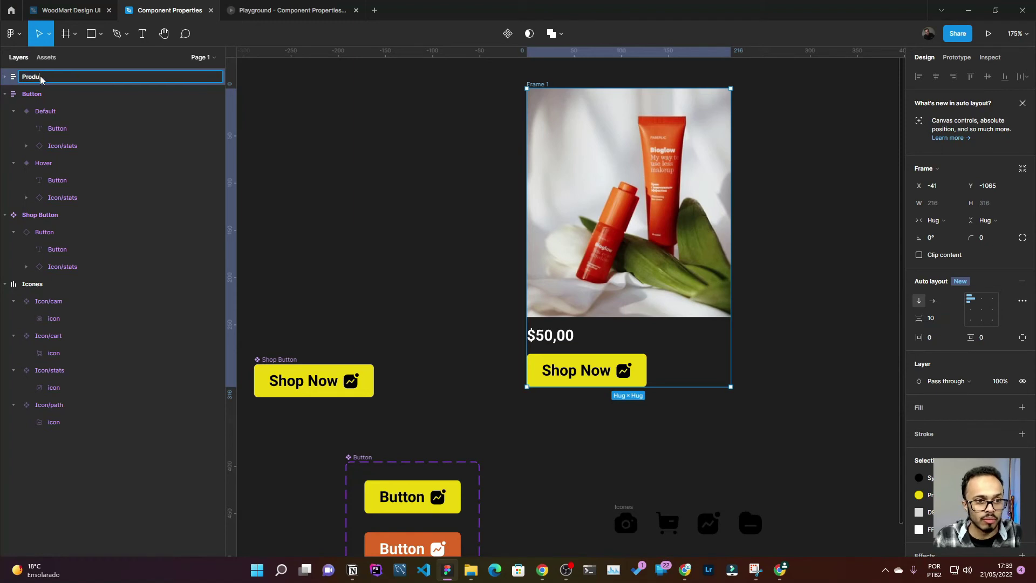
pyautogui.press('Return')
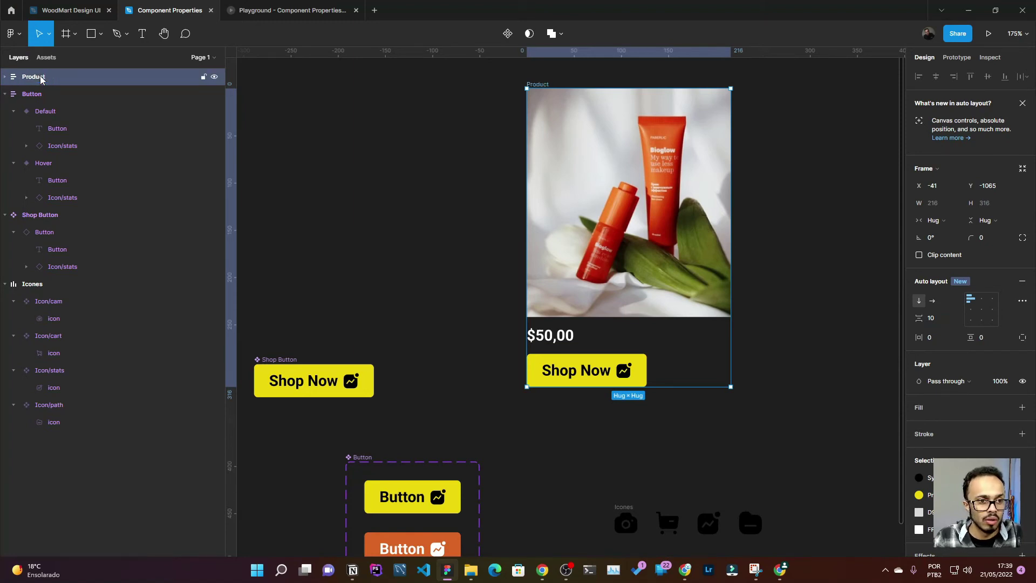
pyautogui.doubleClick(41, 78)
pyautogui.click(59, 77)
pyautogui.write('d')
pyautogui.press('Return')
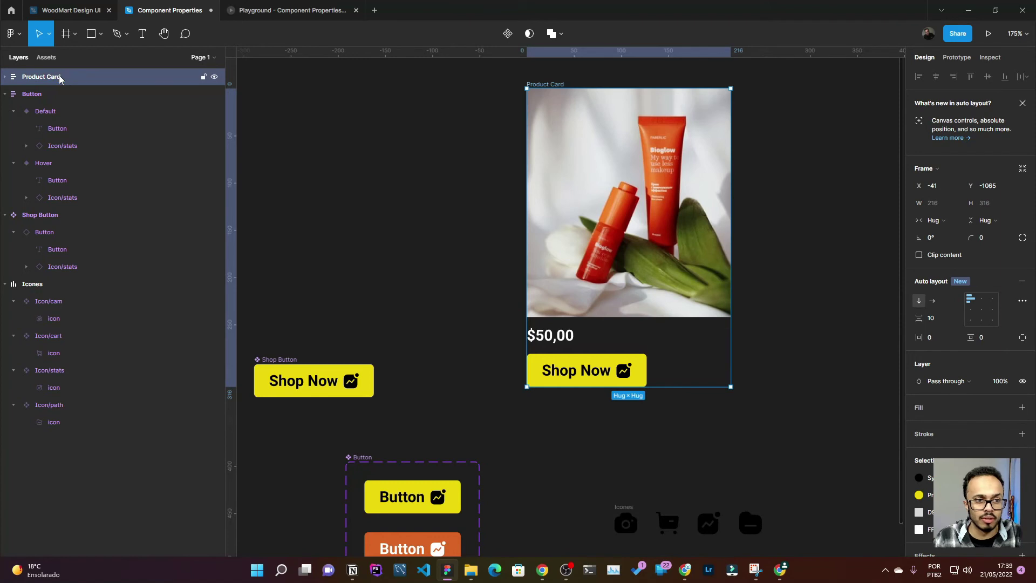
pyautogui.hotkey('ctrl', 'alt', 'k')
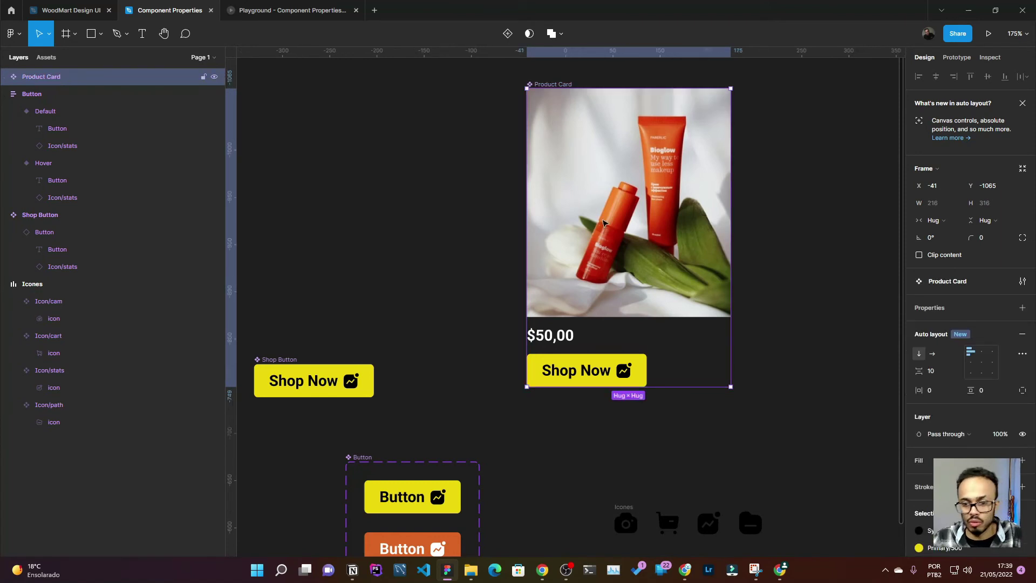
# Link the $50,00 label's content to a new 'Price' text property on Product Card
pyautogui.scroll(-3, 696, 183)
pyautogui.scroll(2, 696, 183)
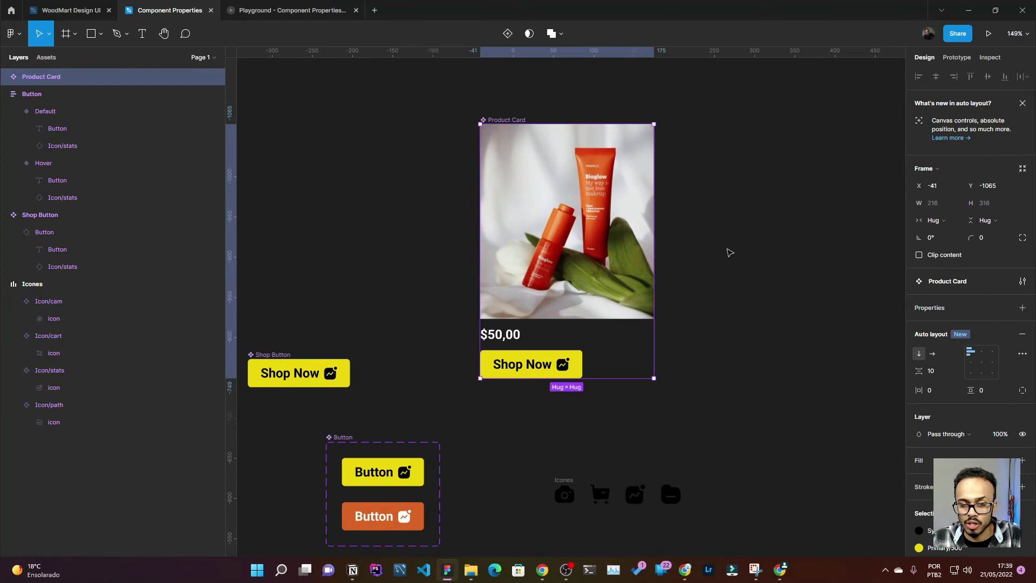
pyautogui.click(499, 335)
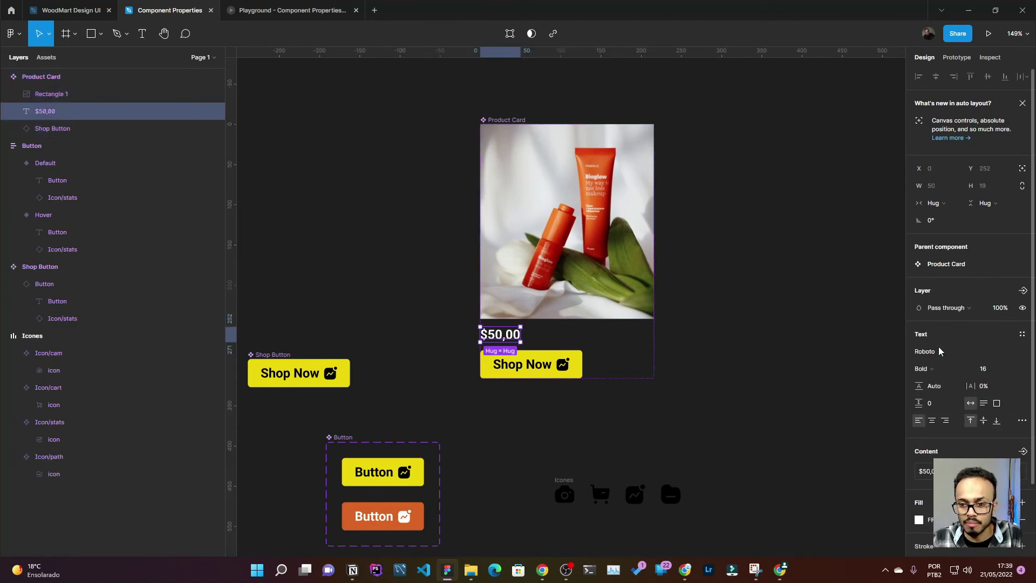
pyautogui.click(1022, 451)
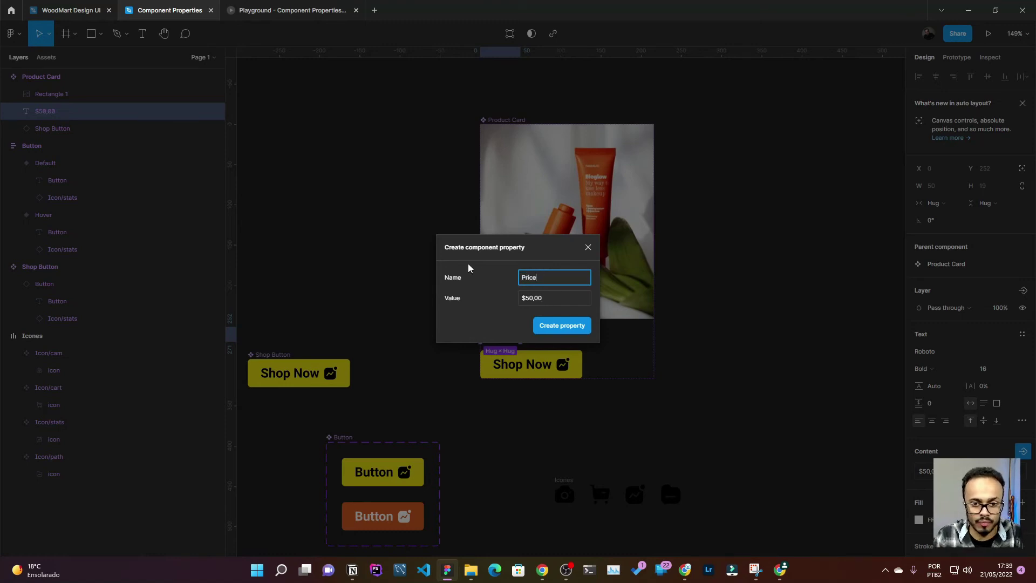
pyautogui.press('Return')
pyautogui.press('Escape')
pyautogui.scroll(-2, 412, 193)
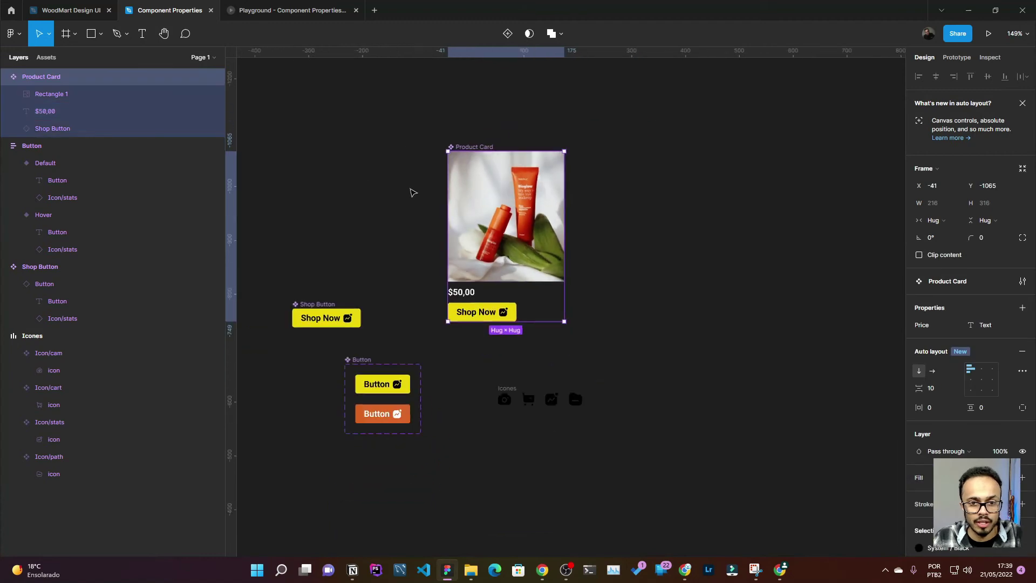
# Insert a Product Card instance beside the original card
pyautogui.click(584, 224)
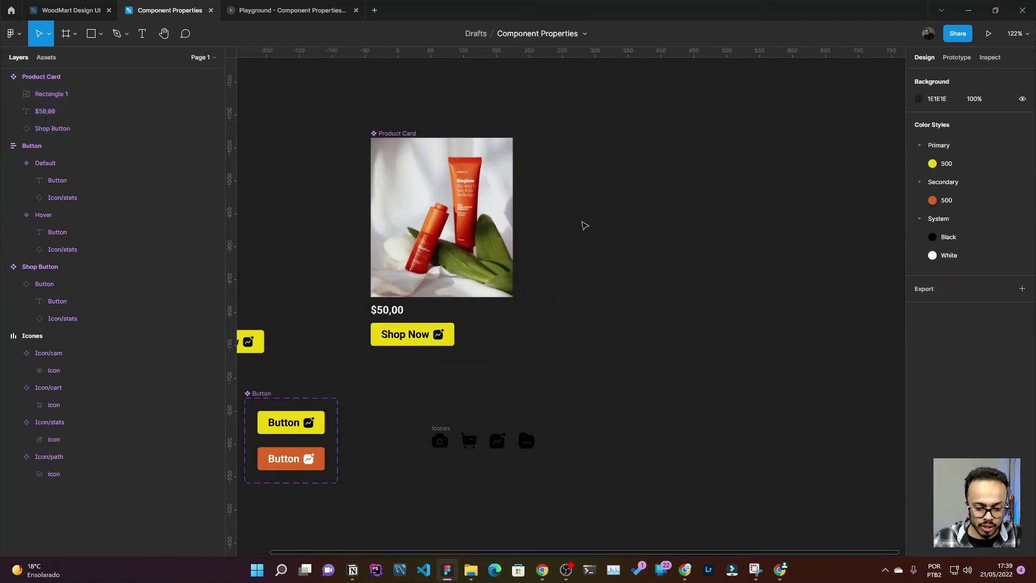
pyautogui.hotkey('shift', 'i')
pyautogui.click(571, 162)
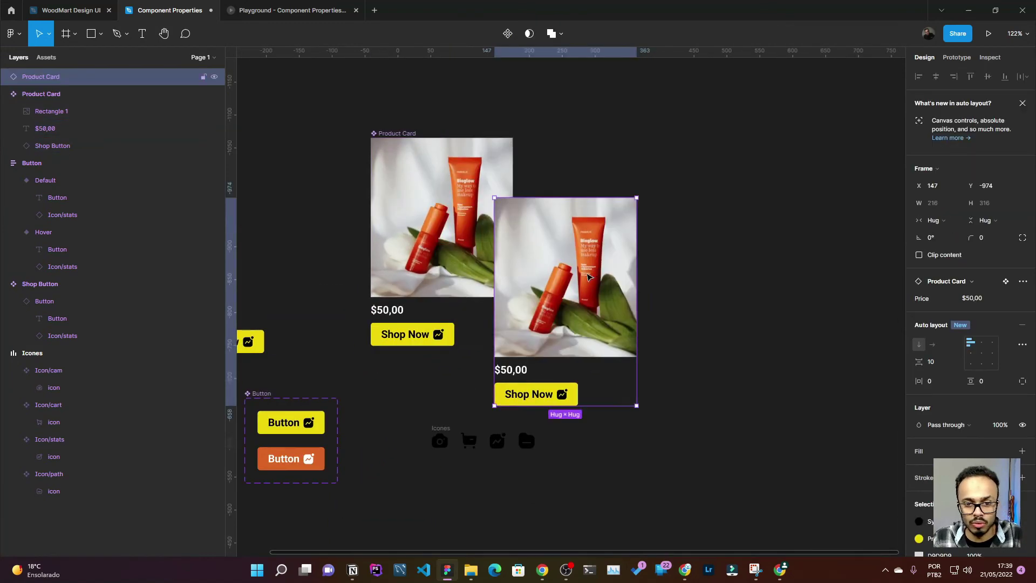
pyautogui.moveTo(588, 276); pyautogui.dragTo(720, 217)
pyautogui.hscroll(3, 508, 270)
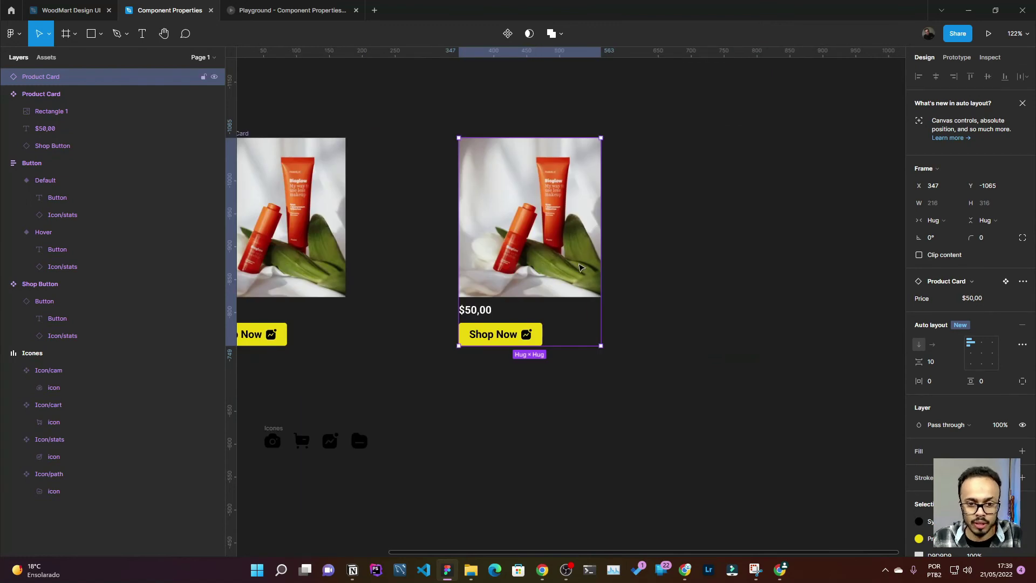
# Duplicate the card twice and wrap the three cards in an auto-layout frame
pyautogui.hotkey('ctrl', 'd')
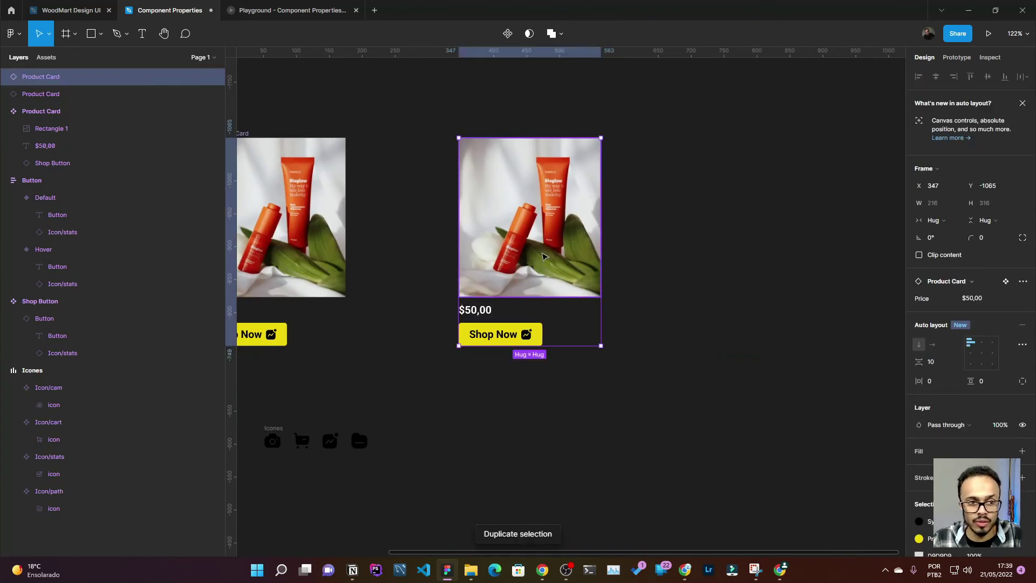
pyautogui.moveTo(540, 259); pyautogui.dragTo(675, 259)
pyautogui.hotkey('ctrl', 'd')
pyautogui.hscroll(2, 675, 259)
pyautogui.hotkey('shift', 'a')
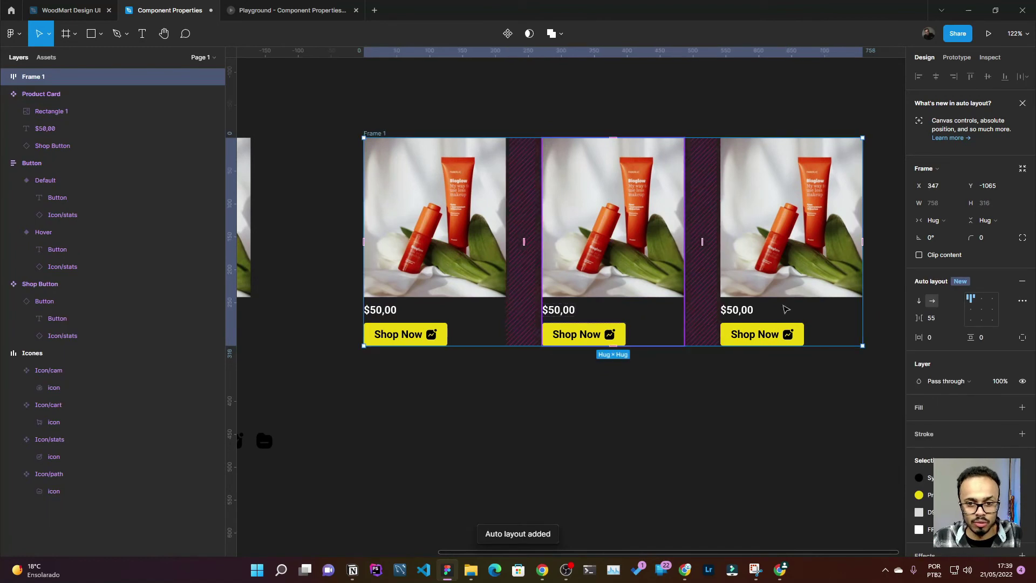
# Set the middle and third card prices to $80,00 and $75,00
pyautogui.scroll(-3, 554, 238)
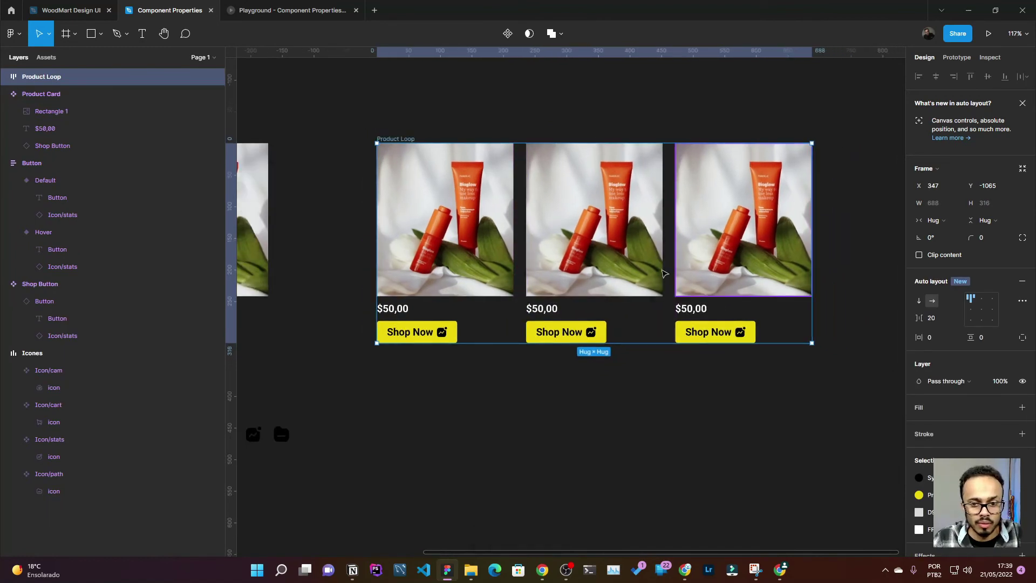
pyautogui.click(554, 238)
pyautogui.click(979, 300)
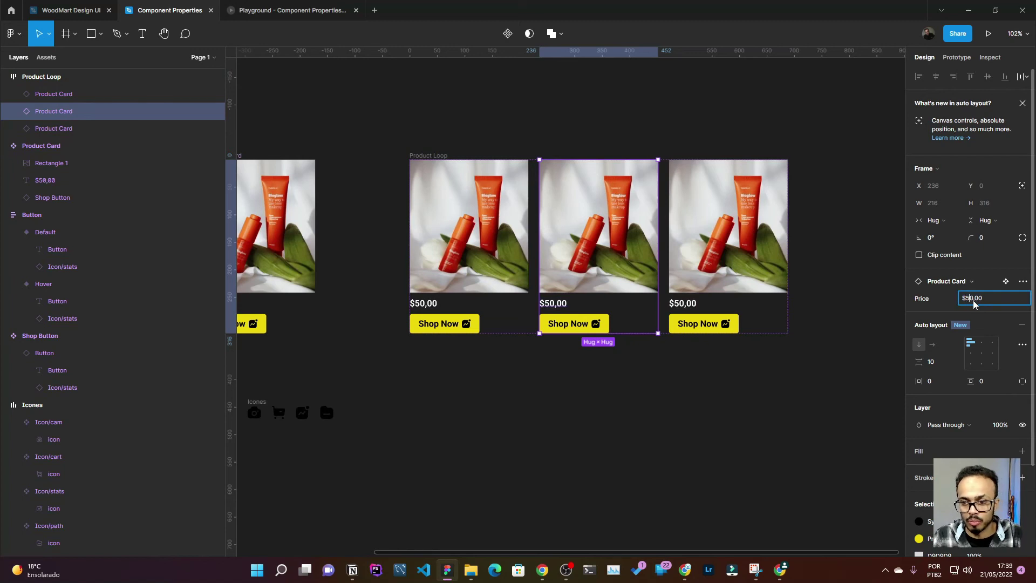
pyautogui.write('8')
pyautogui.press('Return')
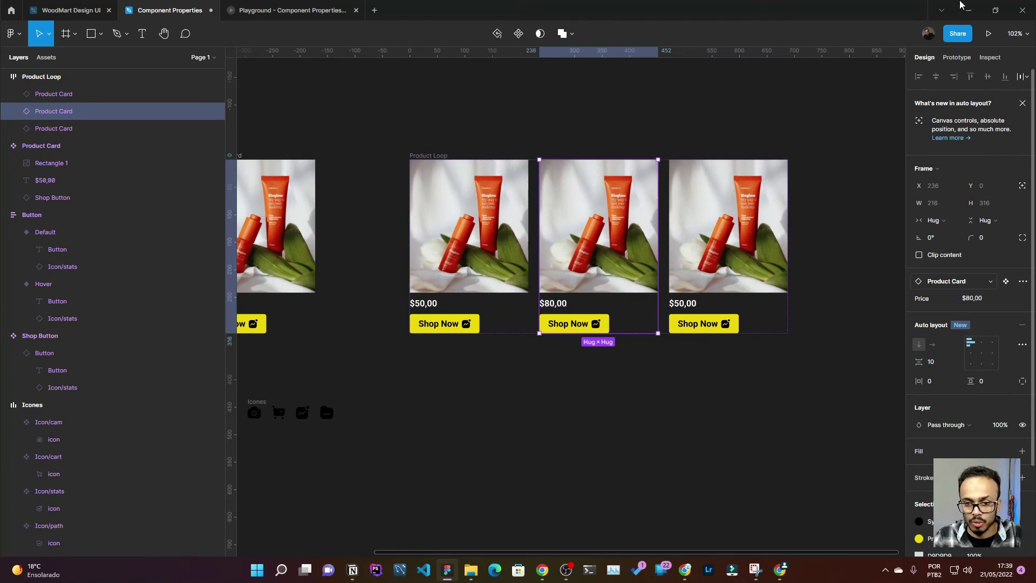
pyautogui.click(769, 229)
pyautogui.click(973, 300)
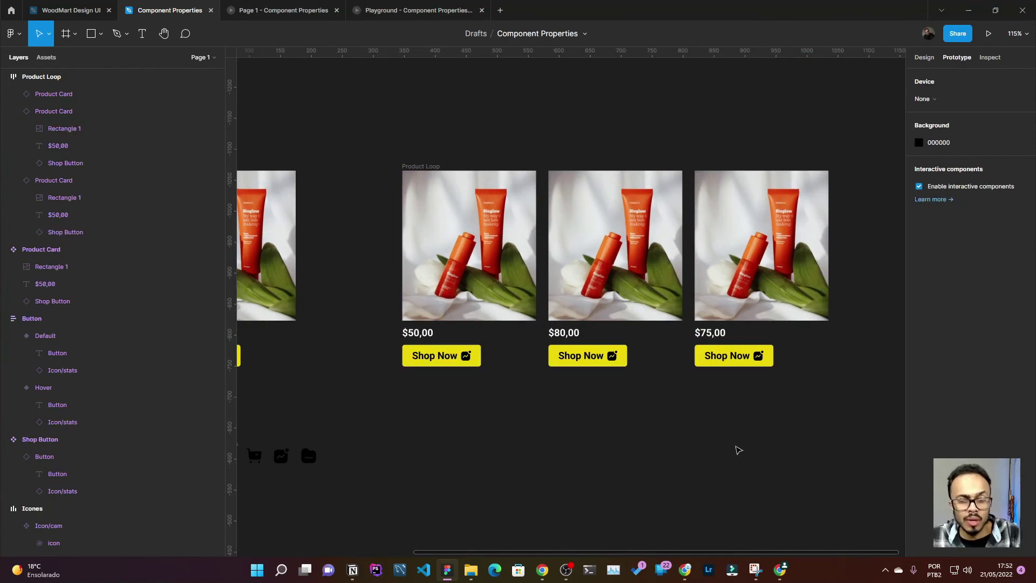
pyautogui.click(452, 178)
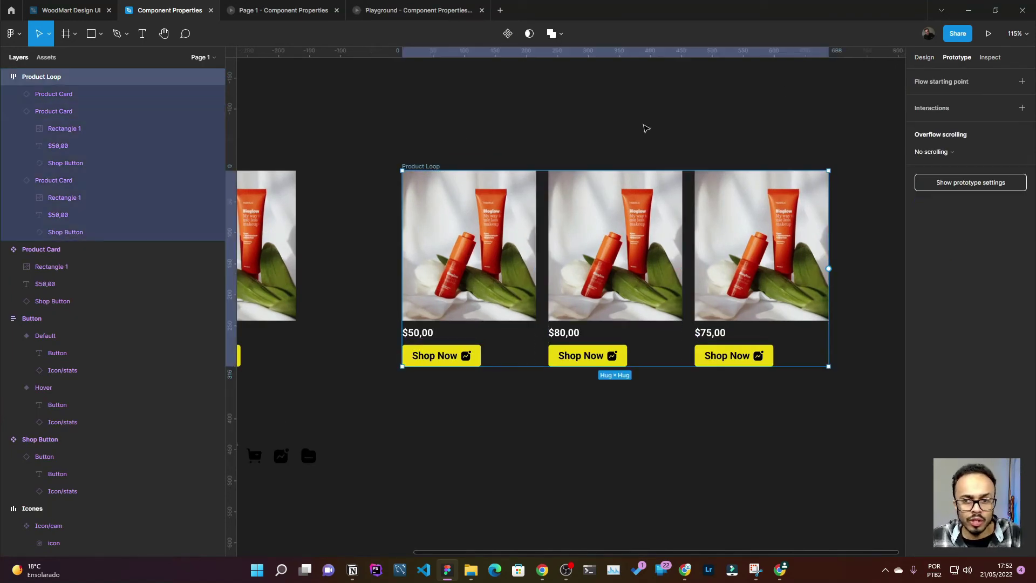
# Make Product Loop the Flow 1 starting point and preview the prototype
pyautogui.click(1022, 81)
pyautogui.click(394, 180)
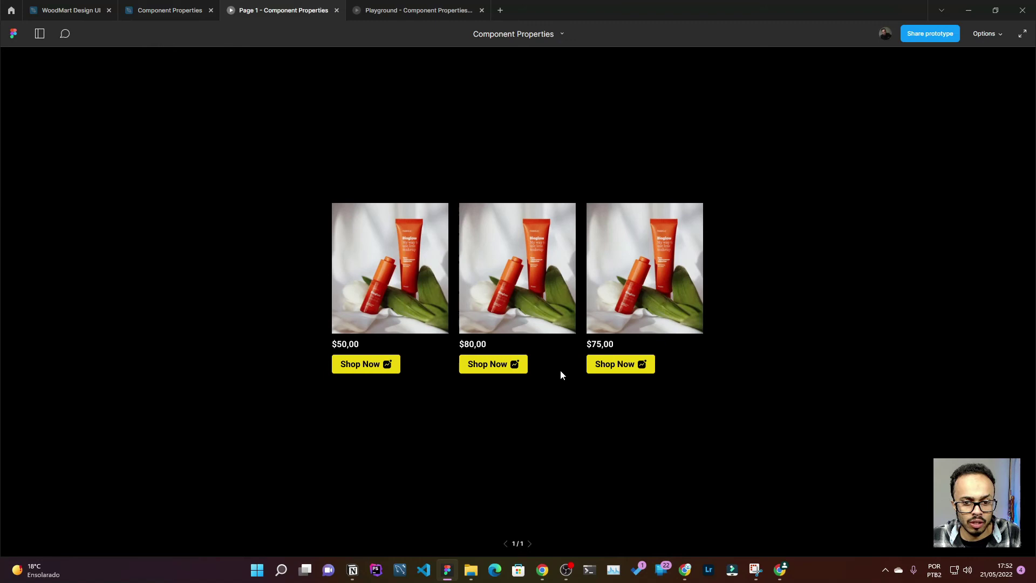
pyautogui.click(145, 12)
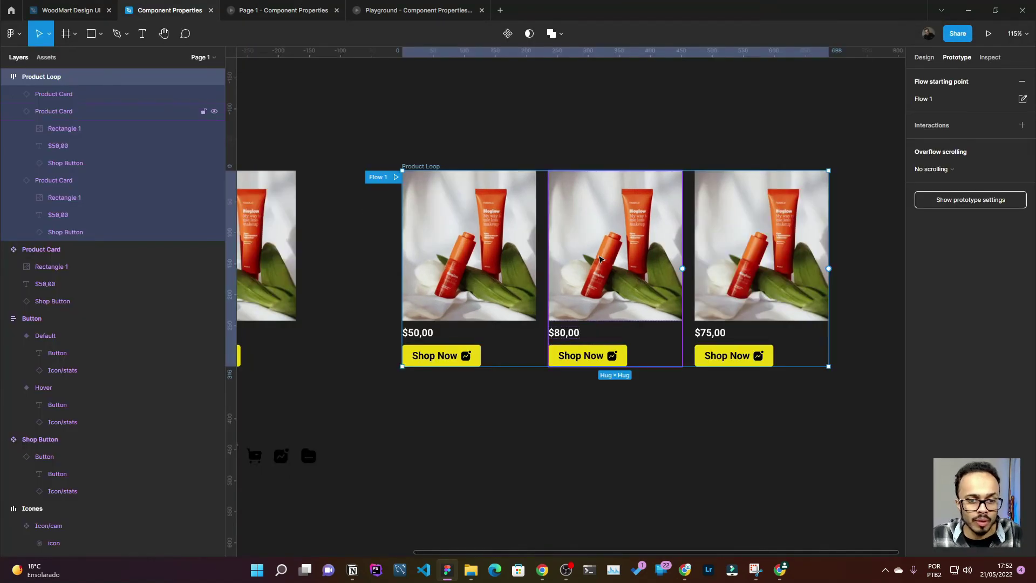
# Move the Shop Button component further left on the canvas
pyautogui.scroll(-5, 539, 334)
pyautogui.scroll(3, 419, 351)
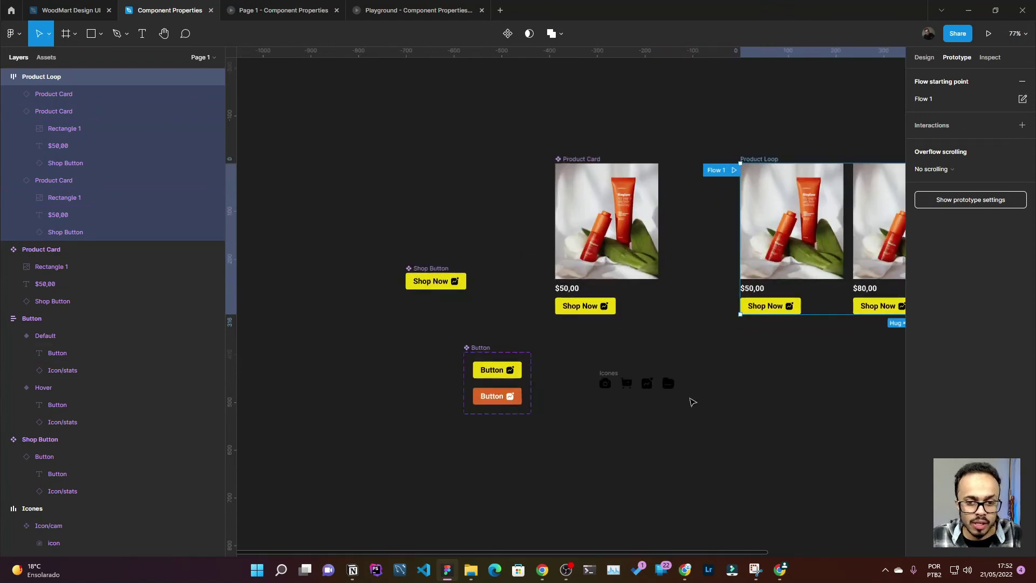
pyautogui.scroll(2, 432, 314)
pyautogui.moveTo(417, 264); pyautogui.dragTo(401, 293)
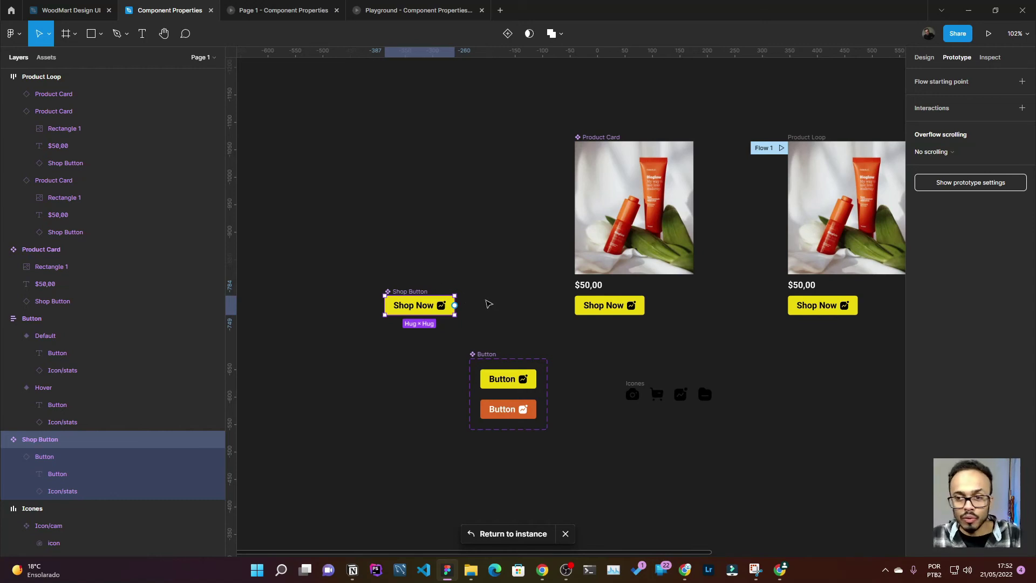
# Add a variant property named State to the Shop Button component
pyautogui.click(924, 57)
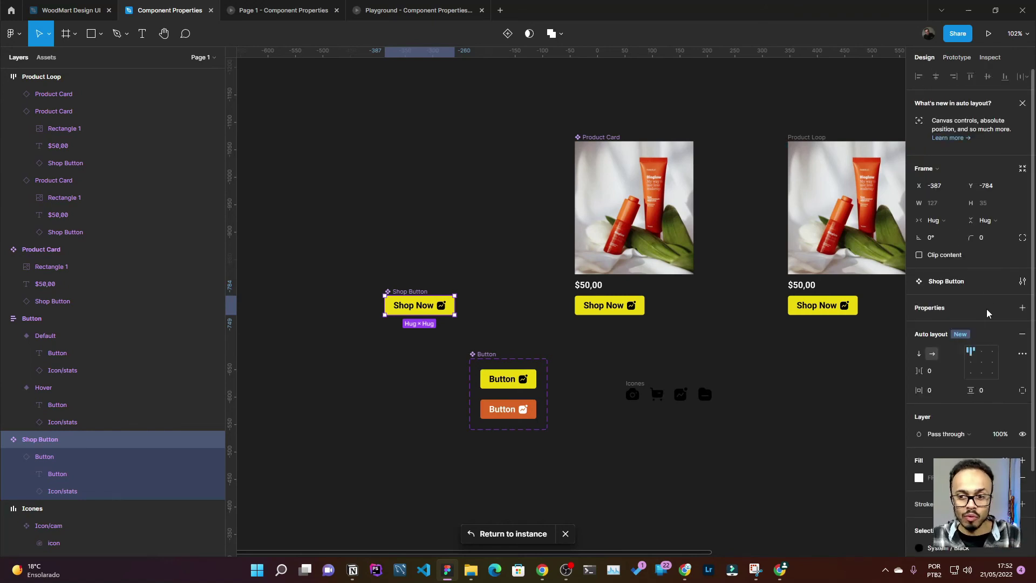
pyautogui.click(1022, 308)
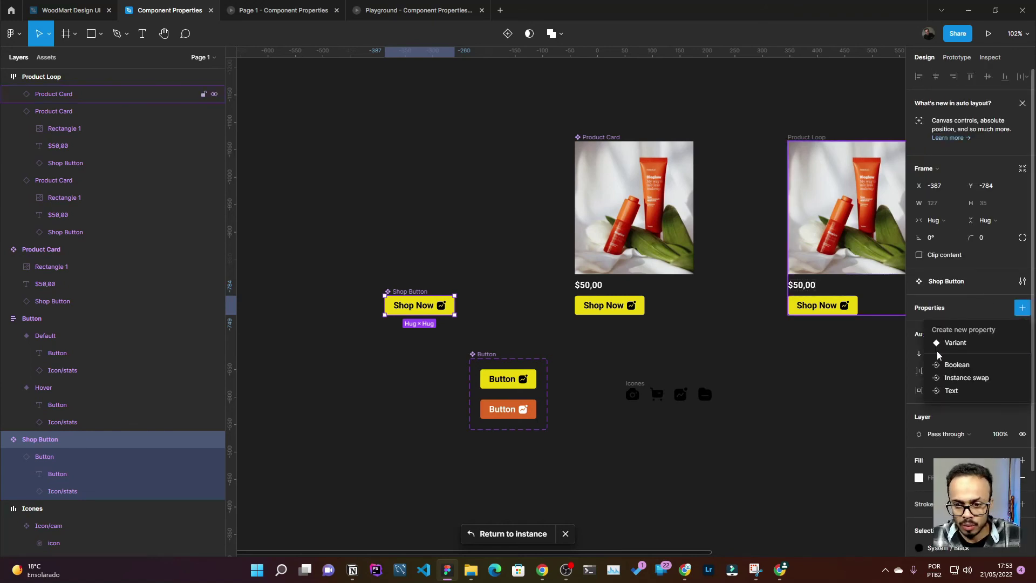
pyautogui.click(937, 345)
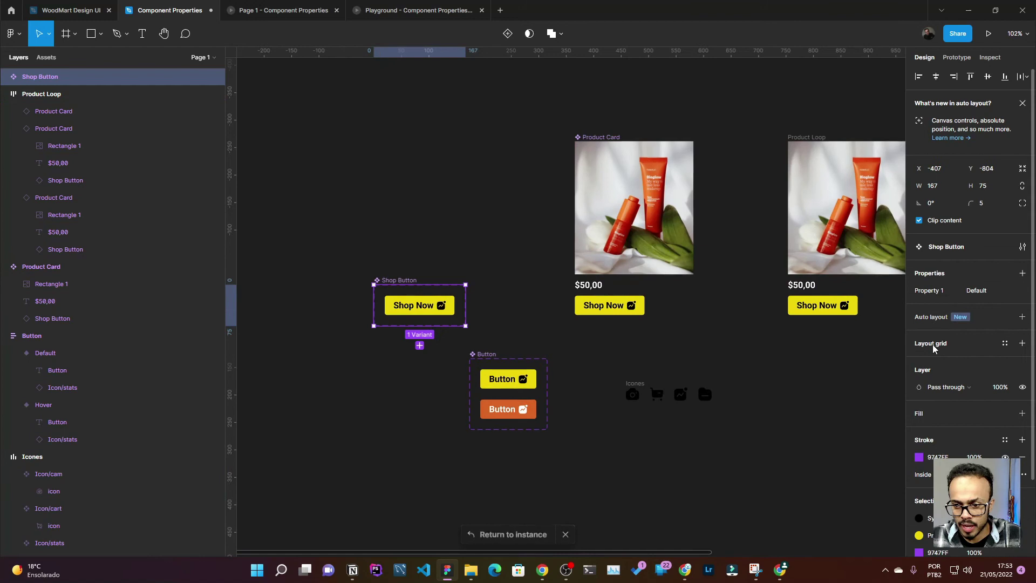
pyautogui.doubleClick(938, 291)
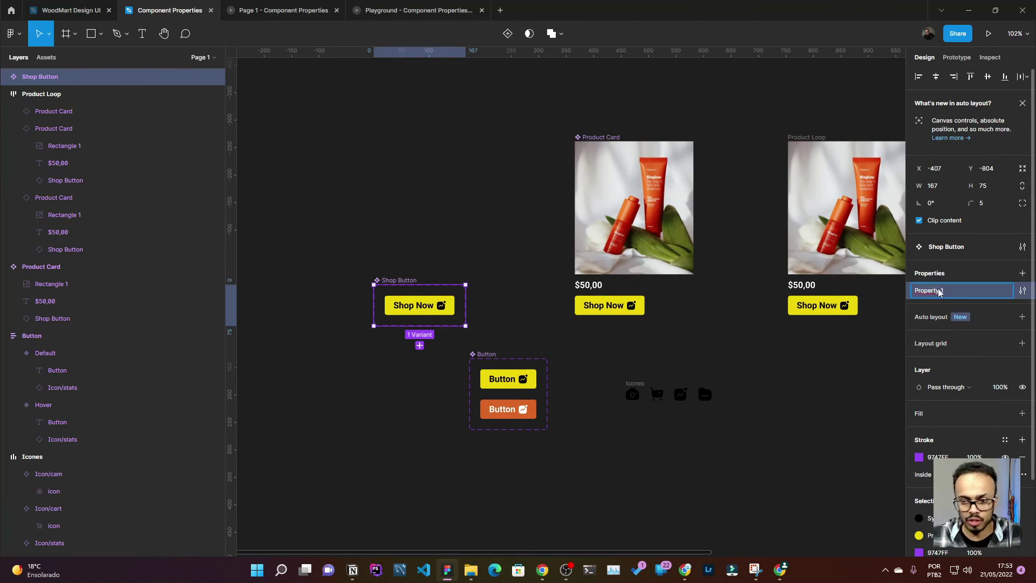
pyautogui.click(723, 353)
# Apply auto layout to the Shop Button with 20 spacing
pyautogui.click(418, 280)
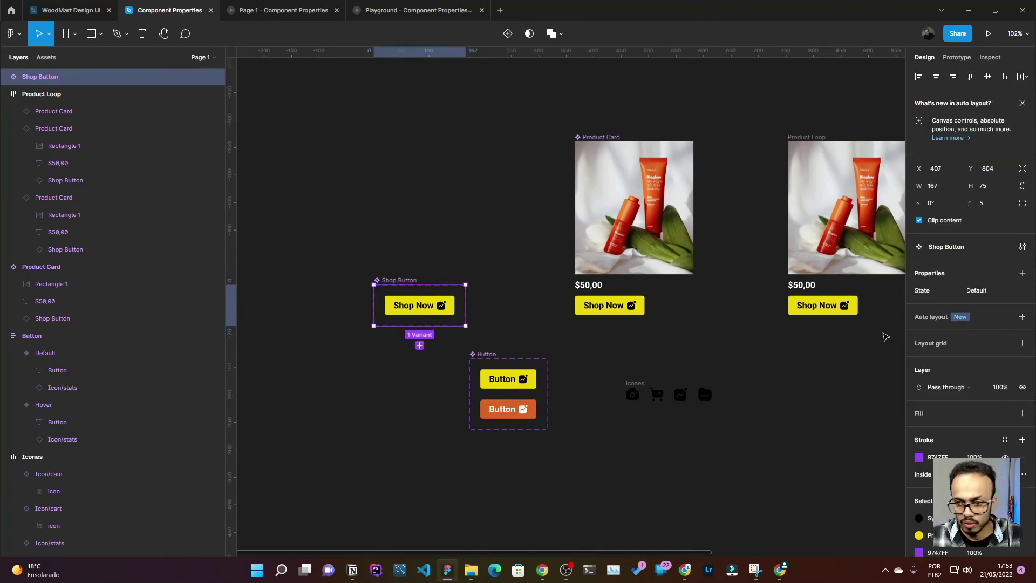
pyautogui.click(1021, 317)
pyautogui.write('20')
pyautogui.press('Return')
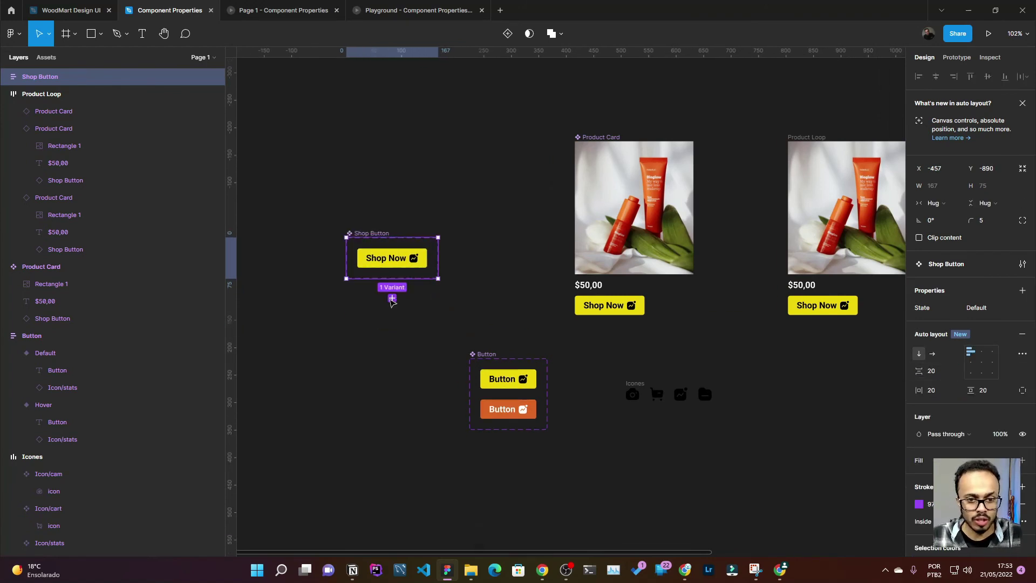
# Add a Hover variant whose inner button uses the orange Hover state
pyautogui.click(392, 294)
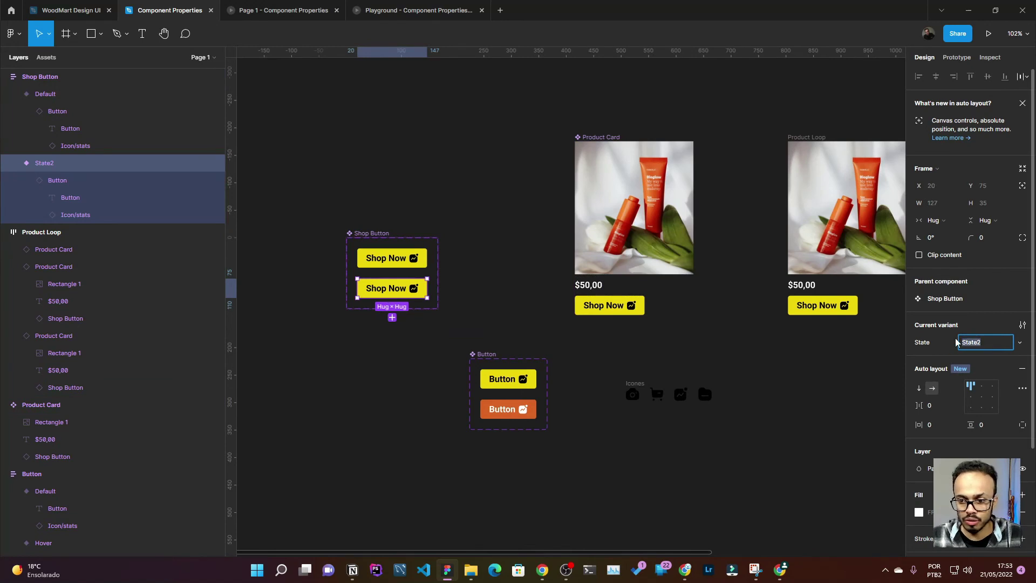
pyautogui.write('Hover')
pyautogui.press('Return')
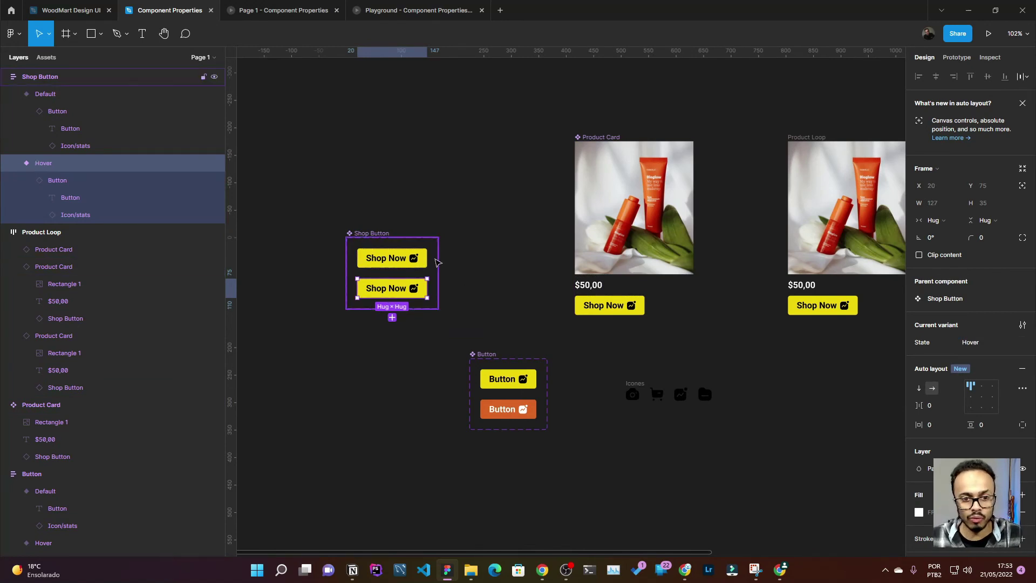
pyautogui.click(56, 180)
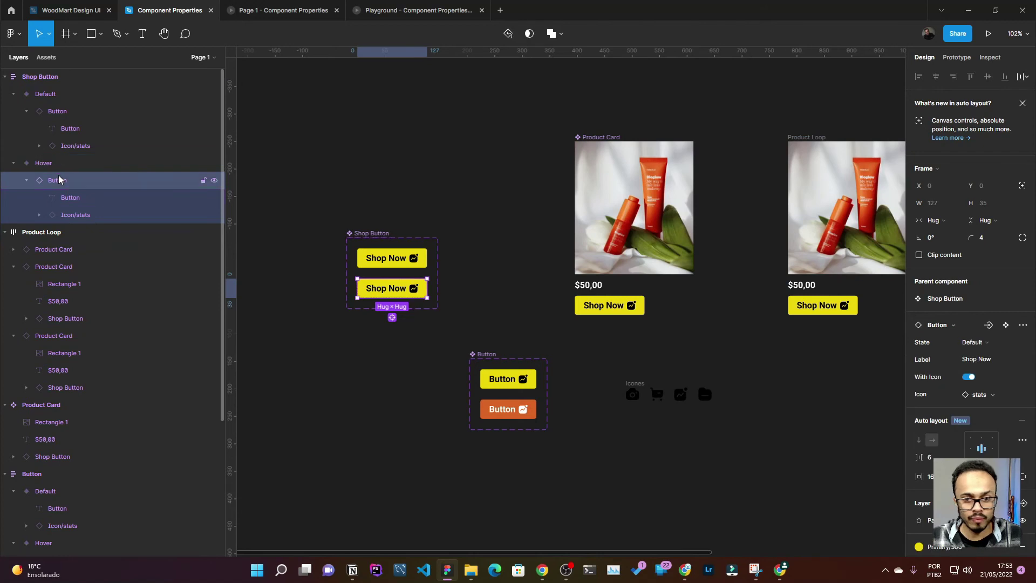
pyautogui.click(977, 342)
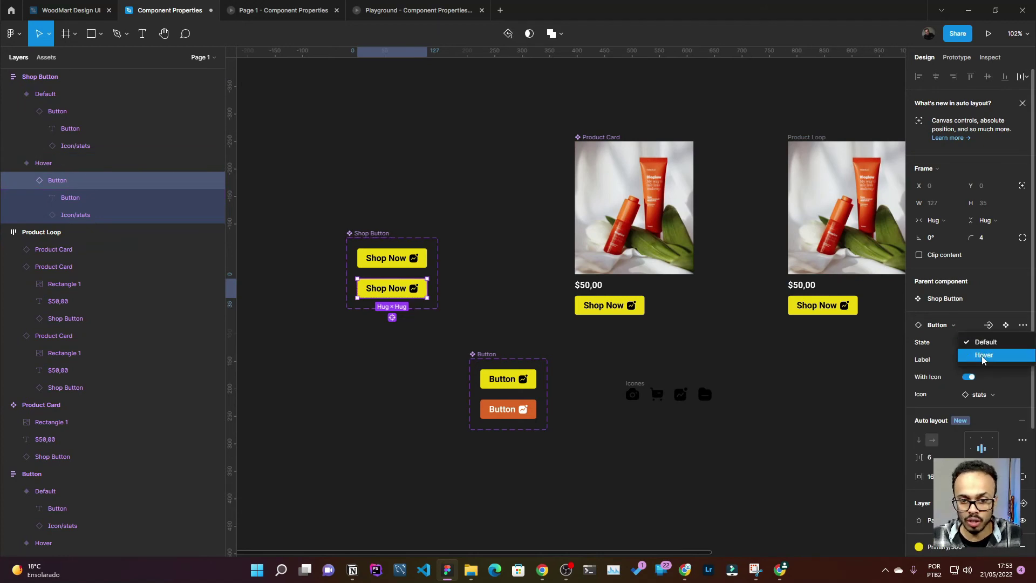
pyautogui.click(983, 355)
# Move the Button component lower and select Shop Button's Default variant in prototyping
pyautogui.moveTo(492, 355); pyautogui.dragTo(424, 424)
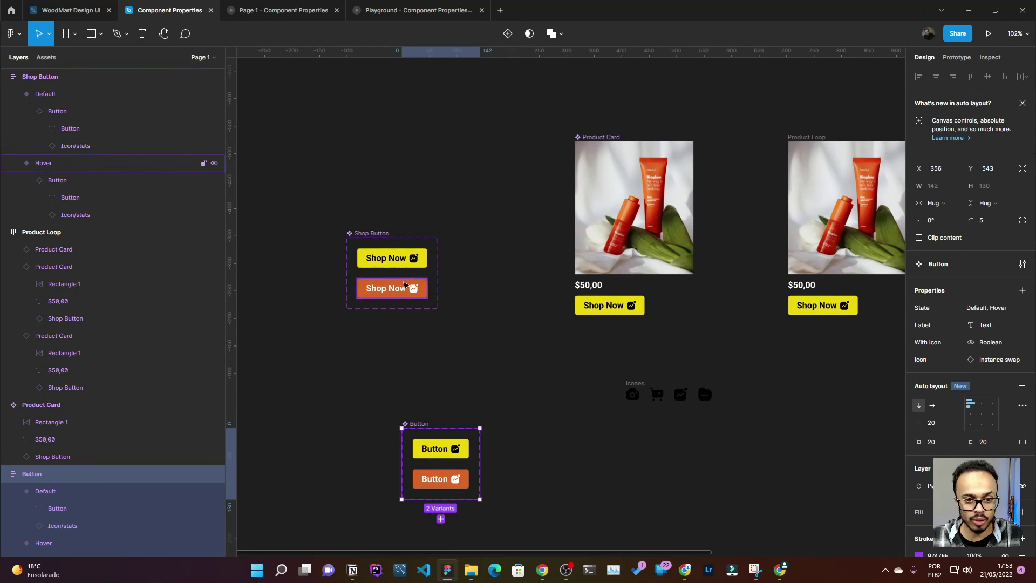
pyautogui.click(395, 267)
pyautogui.click(364, 233)
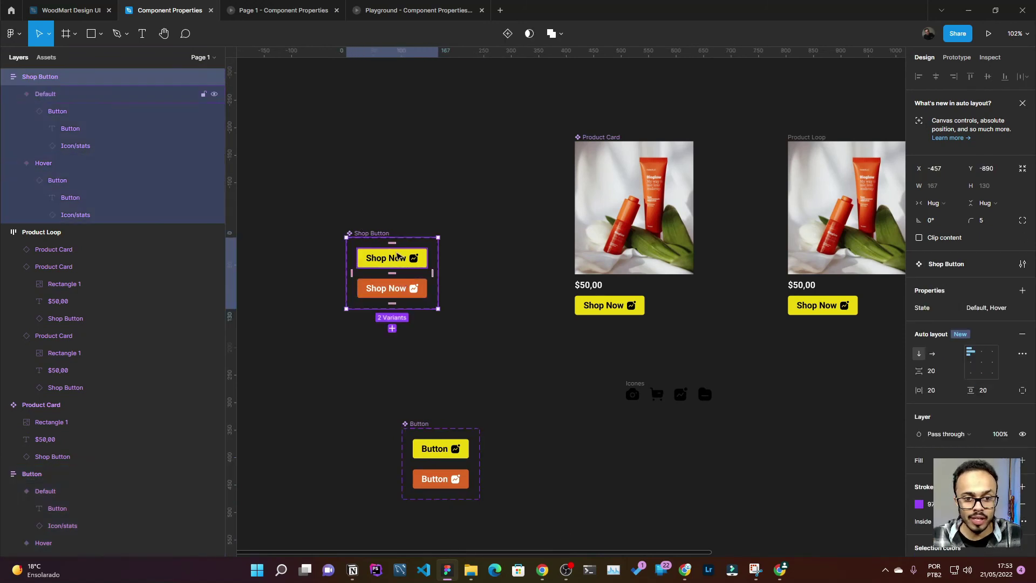
pyautogui.click(401, 259)
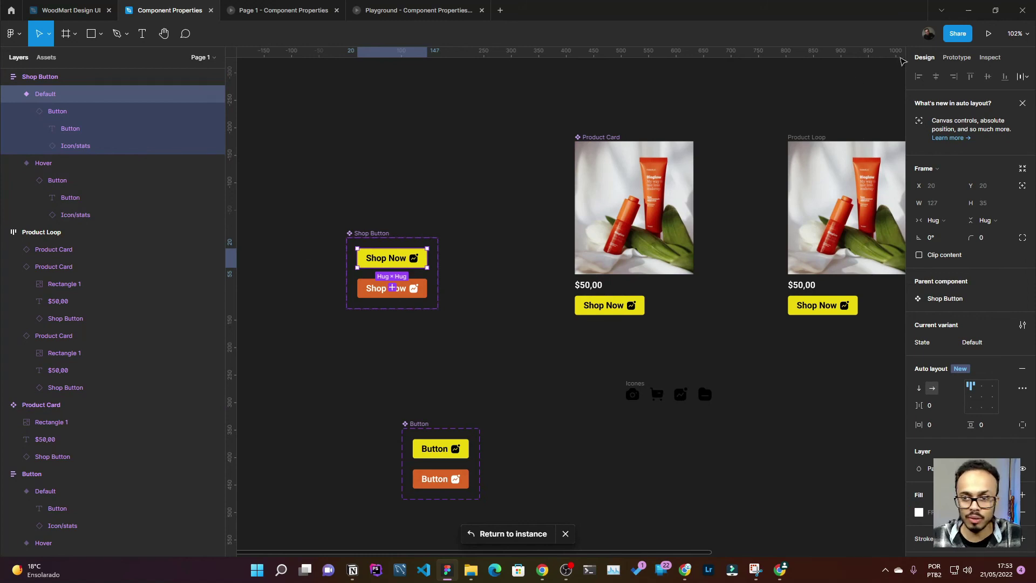
pyautogui.click(962, 59)
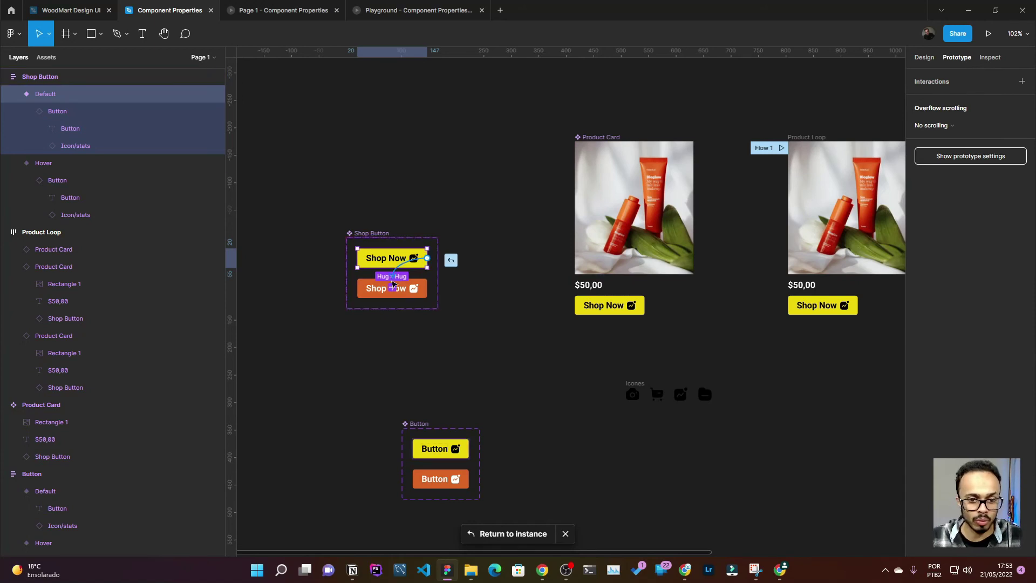
# Link Default to Hover with While hovering → Change to Hover, then preview
pyautogui.moveTo(392, 284); pyautogui.dragTo(393, 287)
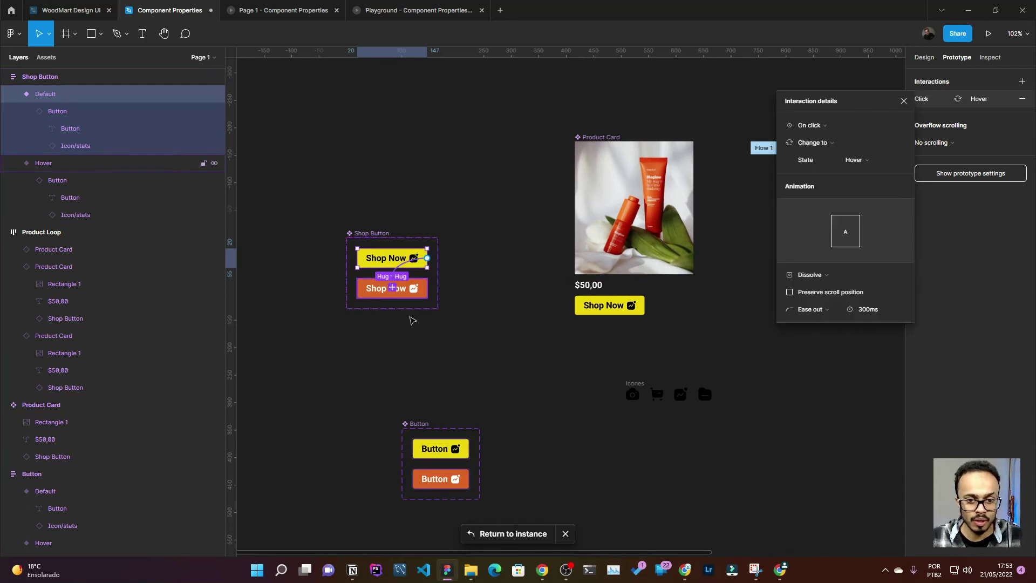
pyautogui.click(819, 125)
pyautogui.click(820, 151)
pyautogui.click(819, 142)
pyautogui.click(857, 160)
pyautogui.click(877, 158)
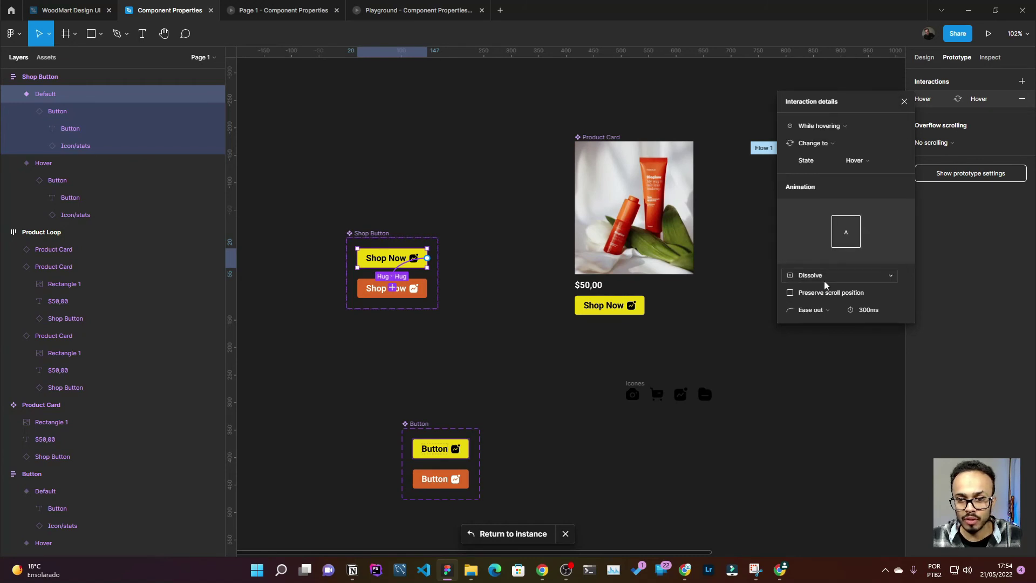
pyautogui.moveTo(846, 231)
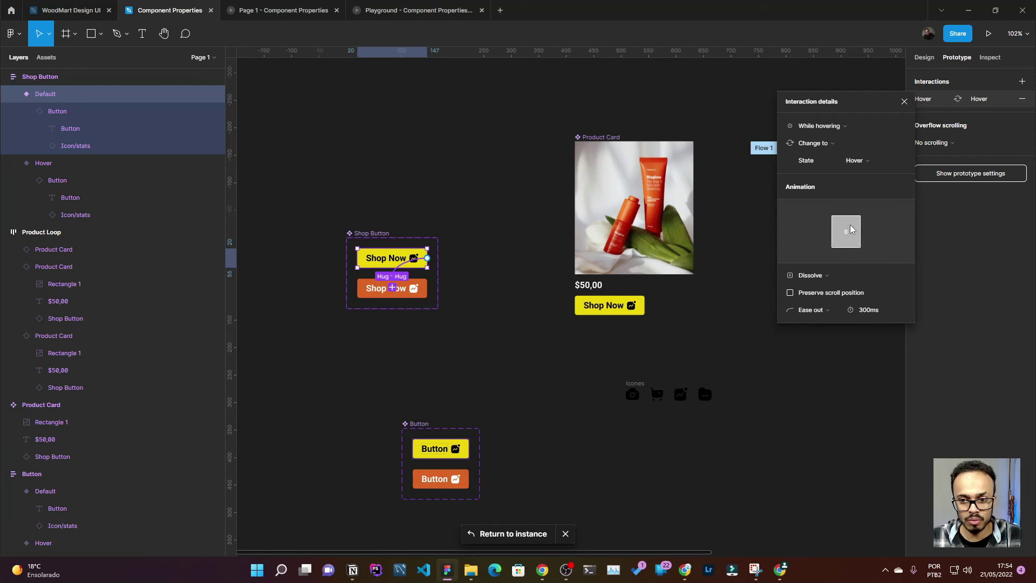
pyautogui.click(514, 158)
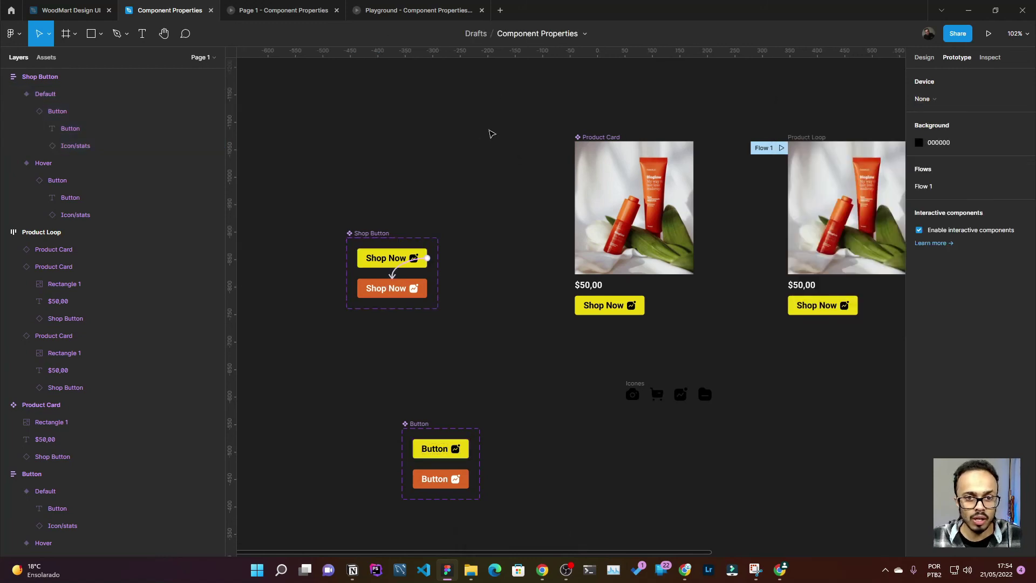
pyautogui.click(305, 6)
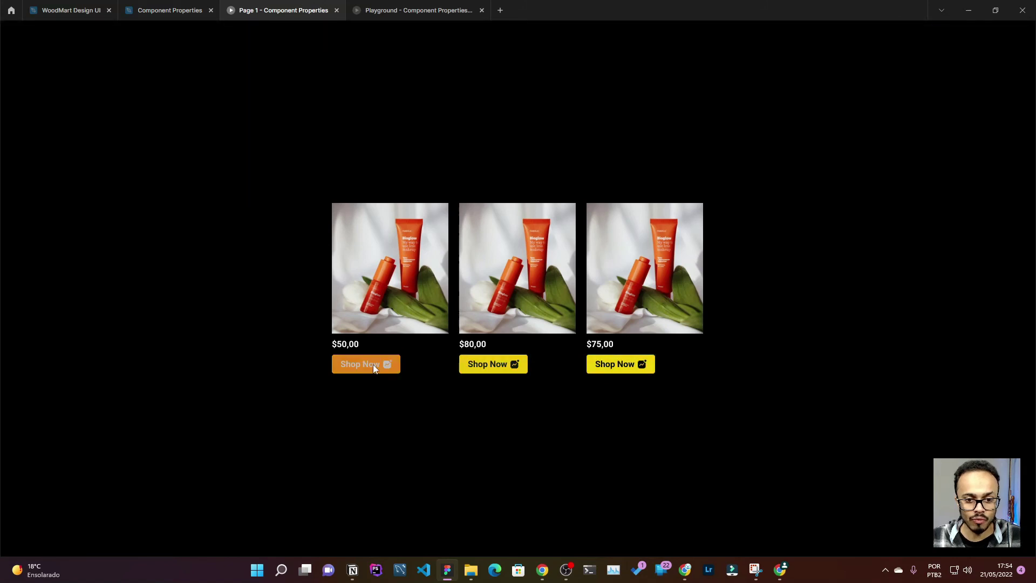
pyautogui.click(162, 10)
# Swap the Icon of both the Default and Hover buttons to cart and preview
pyautogui.click(376, 264)
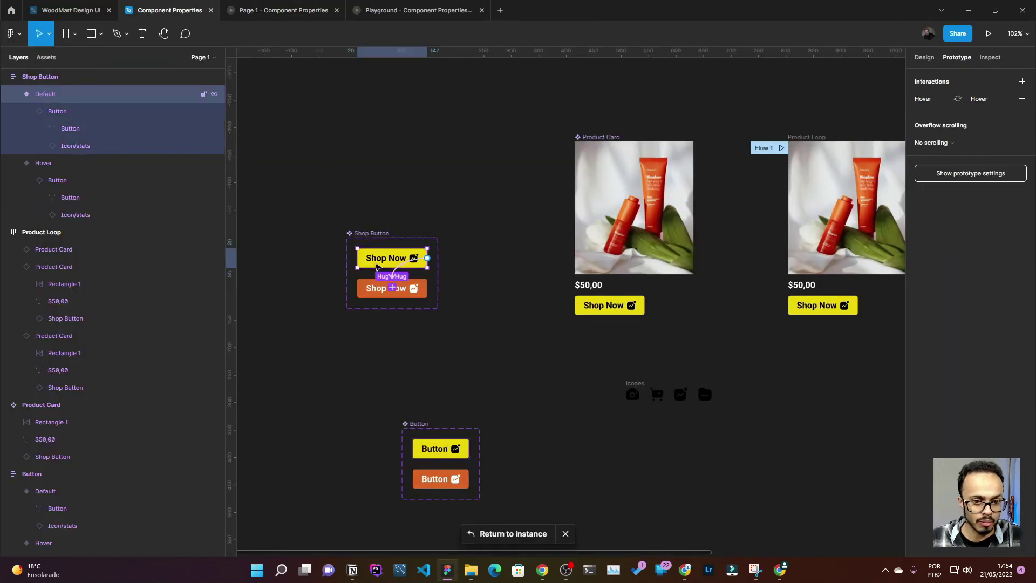
pyautogui.click(54, 110)
pyautogui.click(923, 57)
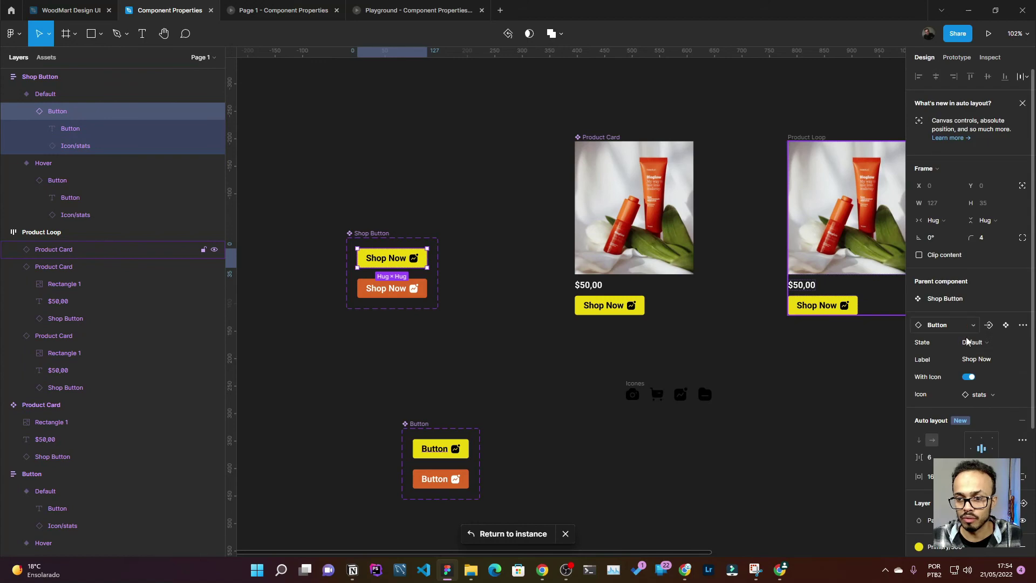
pyautogui.click(985, 394)
pyautogui.click(954, 440)
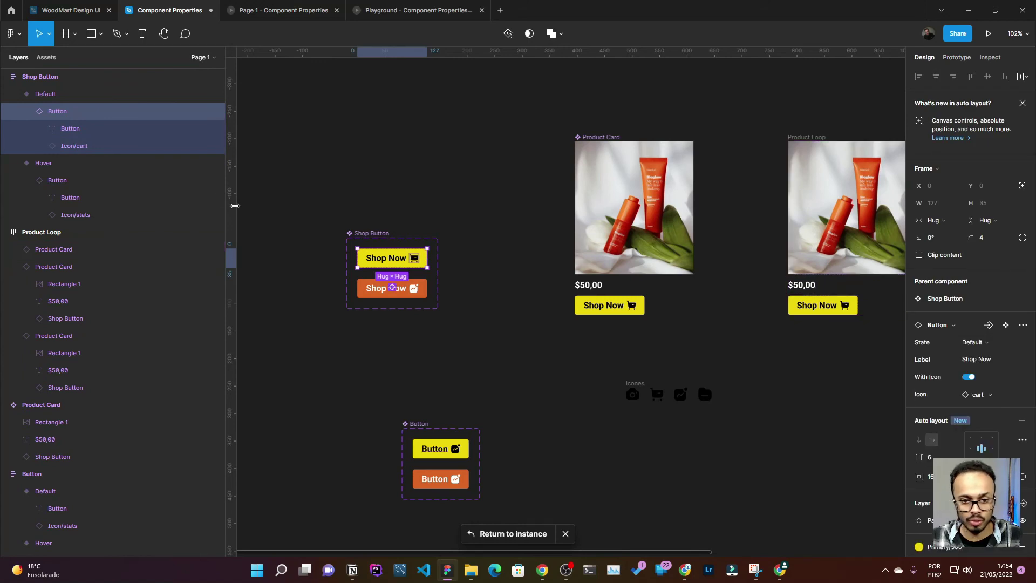
pyautogui.click(61, 180)
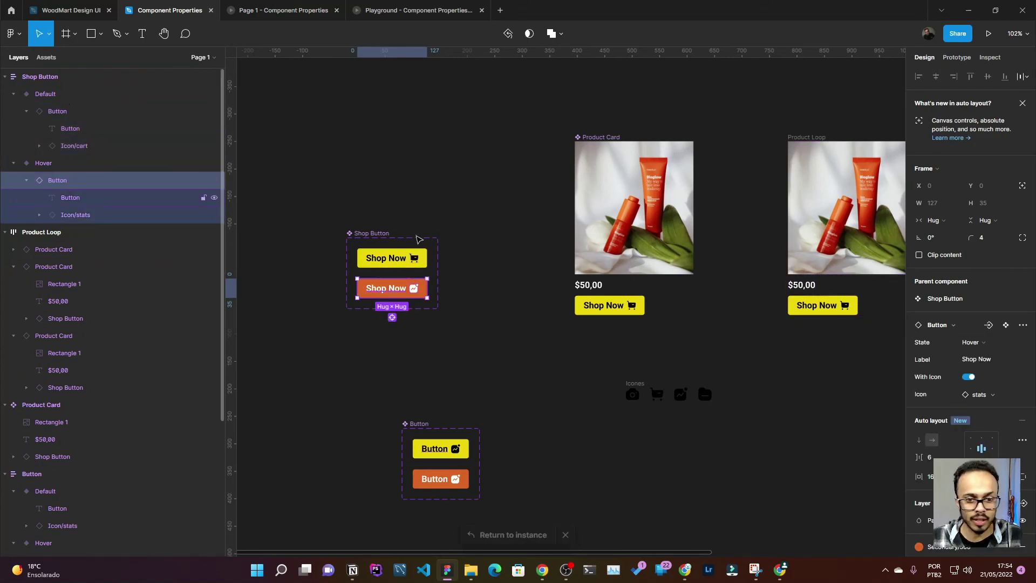
pyautogui.click(979, 394)
pyautogui.click(958, 434)
pyautogui.click(395, 132)
pyautogui.click(284, 11)
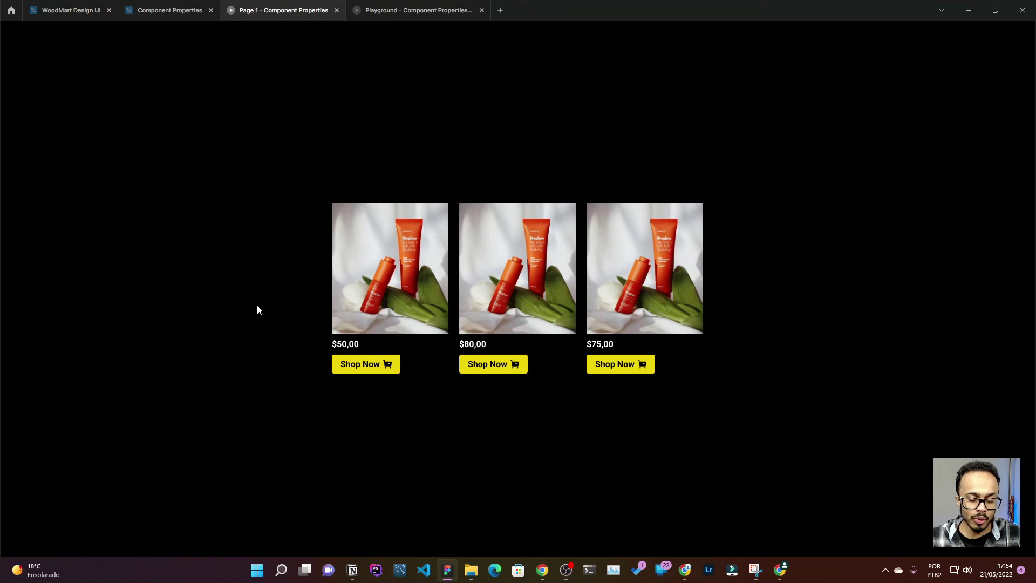
pyautogui.click(168, 10)
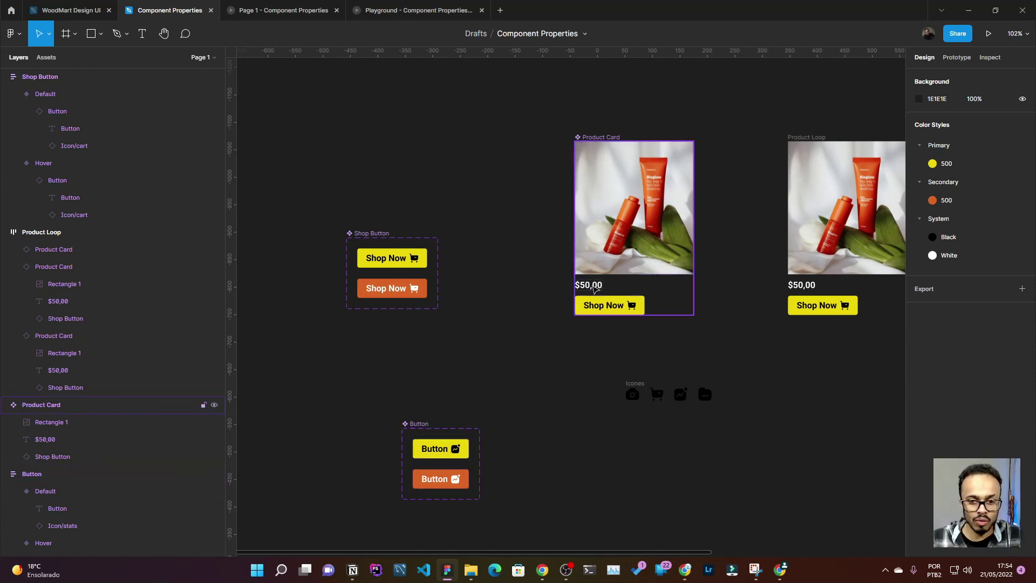
# Swap the Product Card's Shop Button instance to the Button component
pyautogui.click(692, 224)
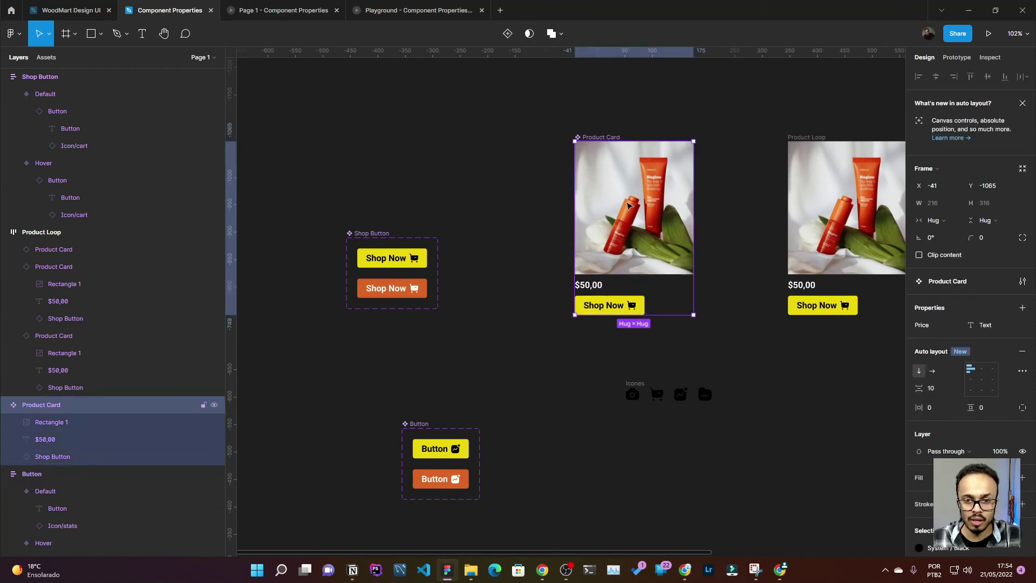
pyautogui.click(61, 456)
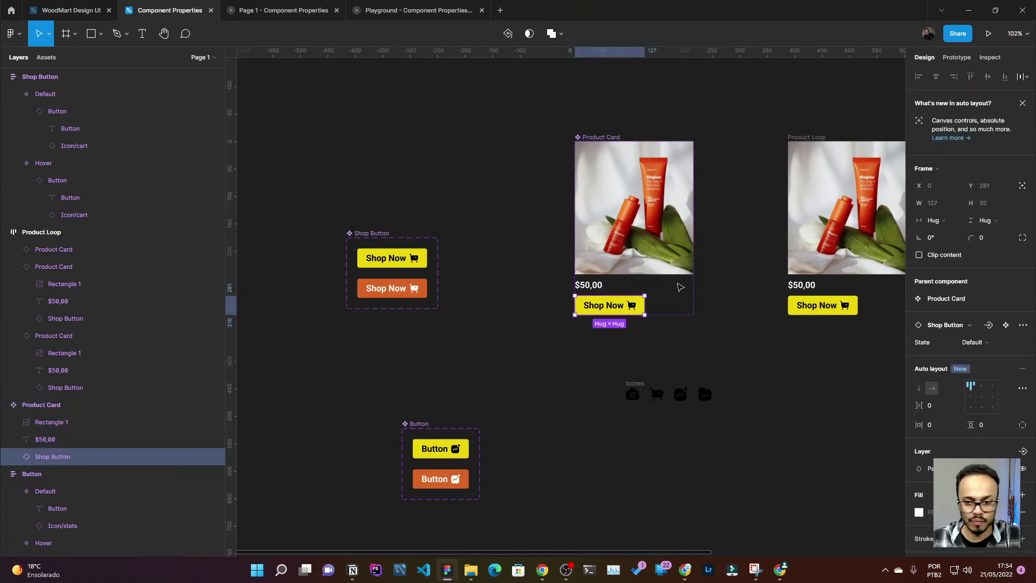
pyautogui.click(950, 327)
pyautogui.click(948, 419)
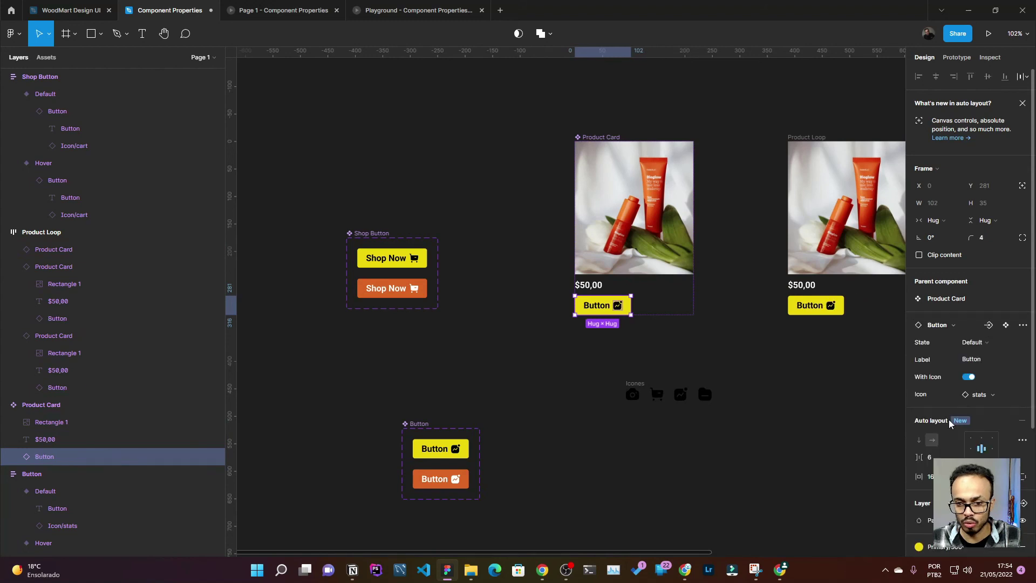
# Make Button's Default variant change to Hover while hovering, then preview the row
pyautogui.click(419, 423)
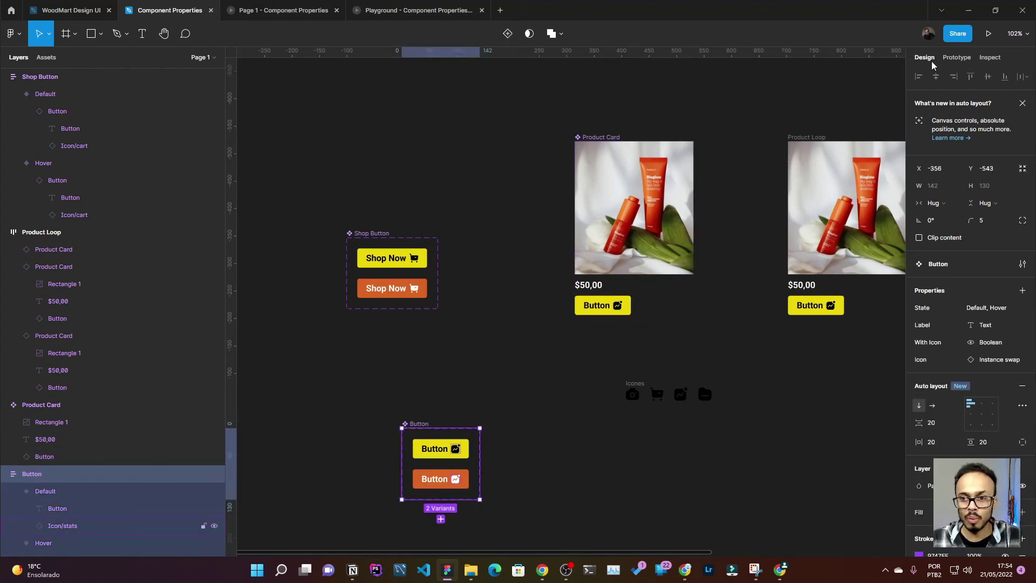
pyautogui.click(956, 57)
pyautogui.moveTo(440, 448)
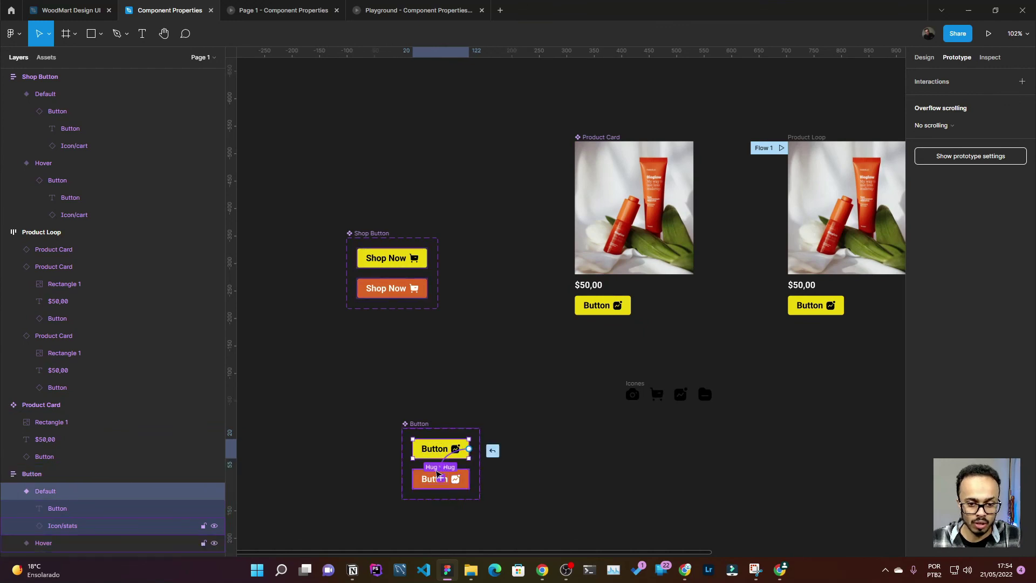
pyautogui.moveTo(469, 448); pyautogui.dragTo(440, 478)
pyautogui.click(811, 125)
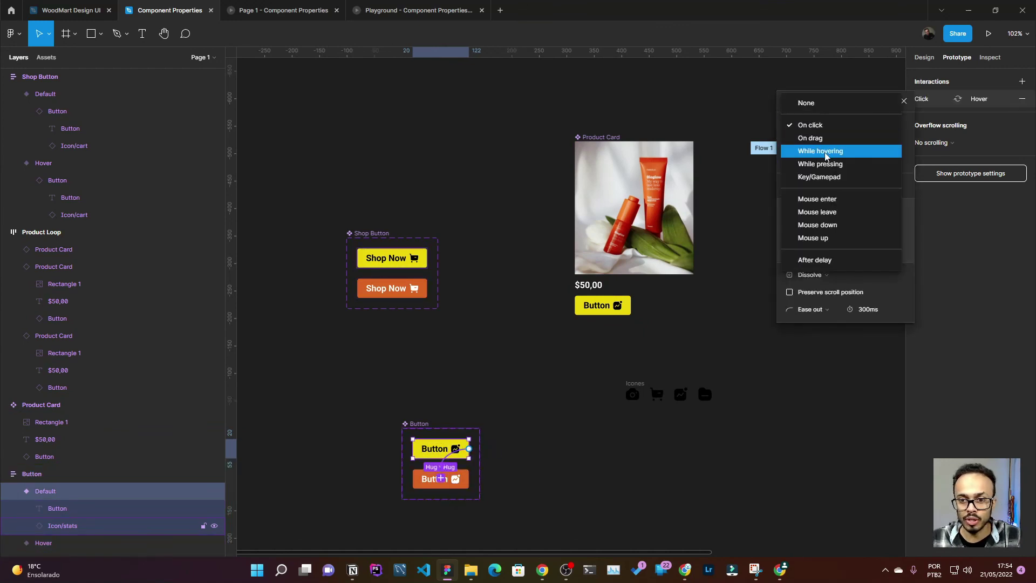
pyautogui.click(824, 148)
pyautogui.click(867, 160)
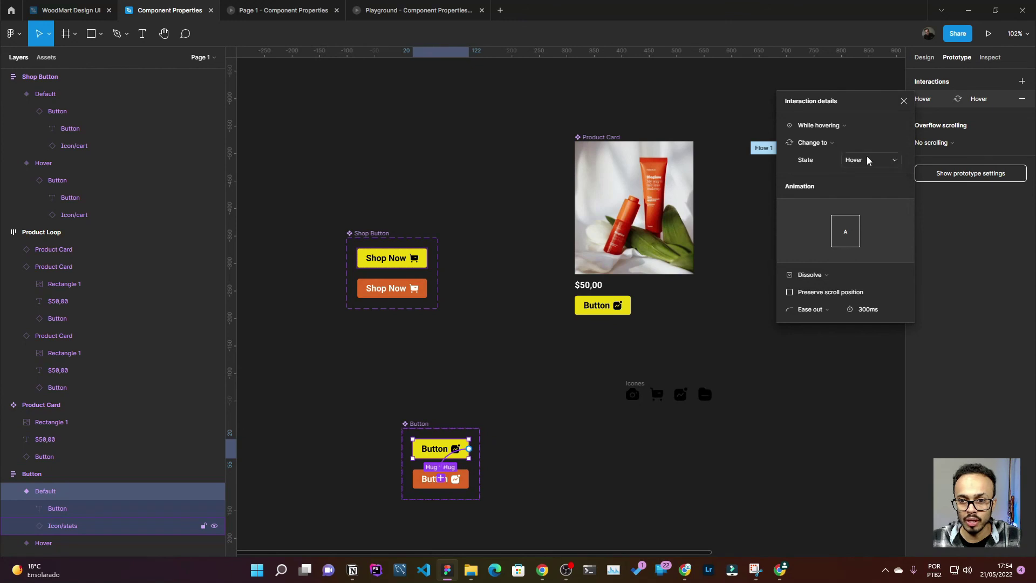
pyautogui.click(507, 351)
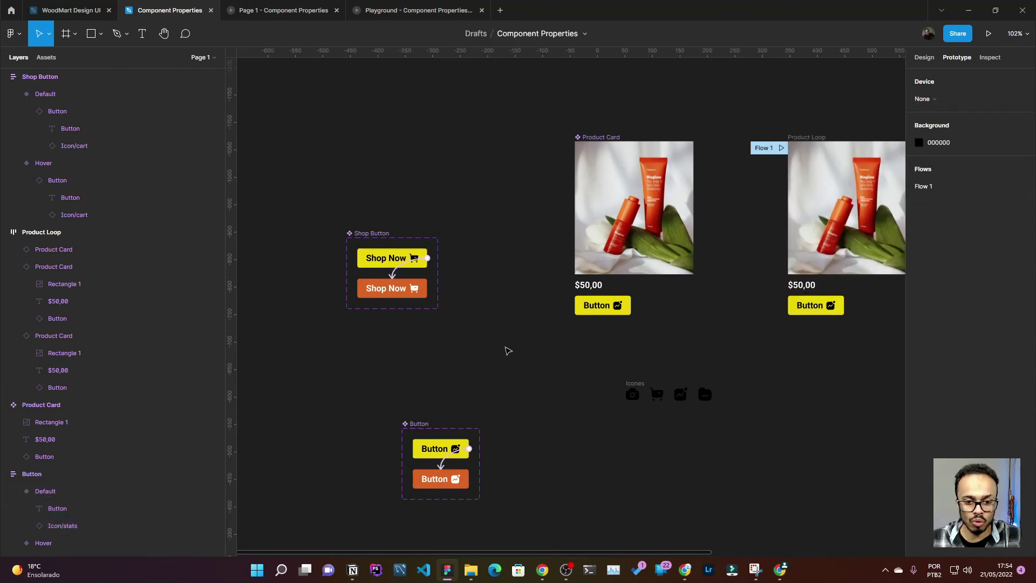
pyautogui.click(283, 10)
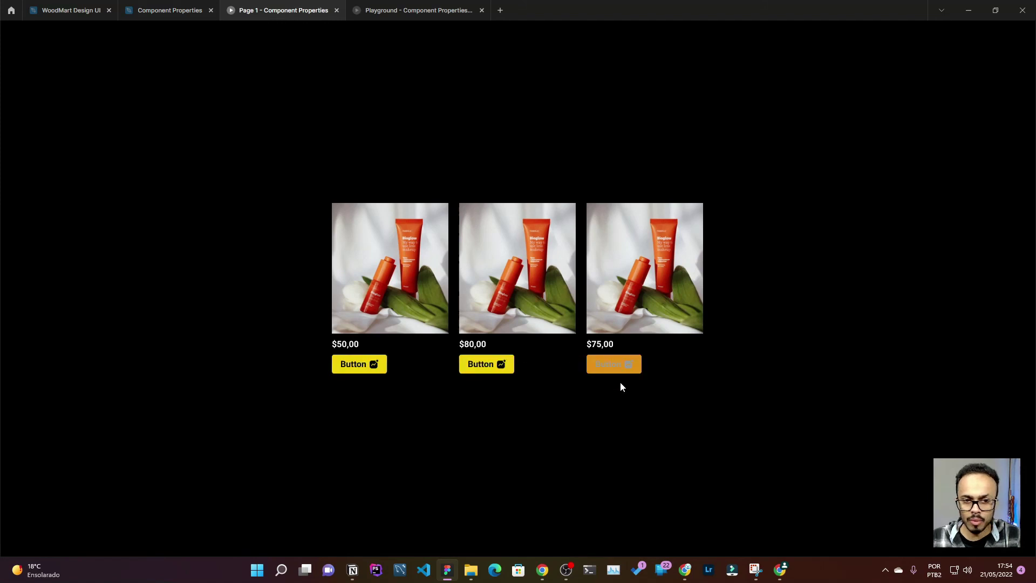
pyautogui.click(161, 12)
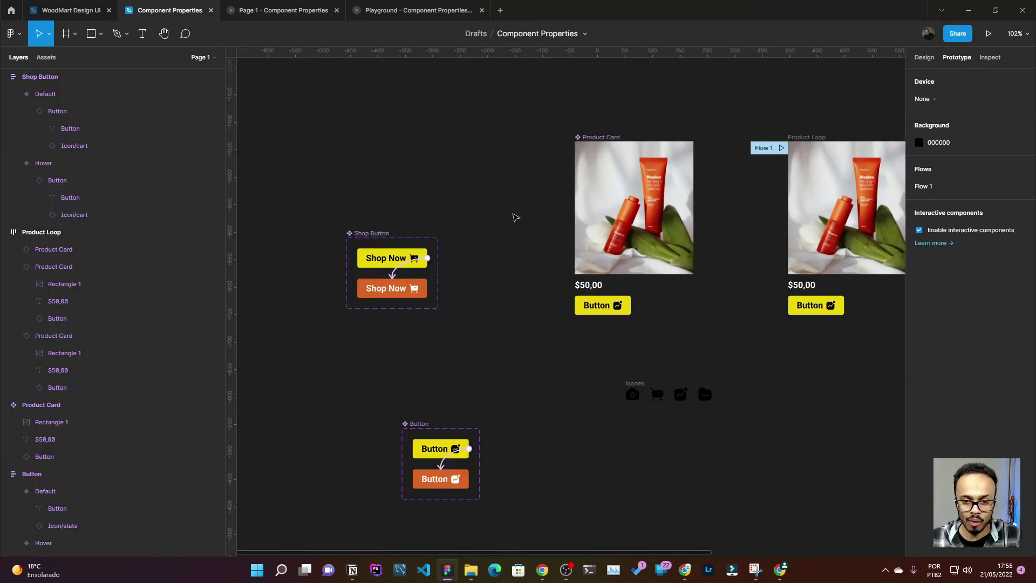
# Set the Product Card button's Icon property to cart
pyautogui.click(629, 311)
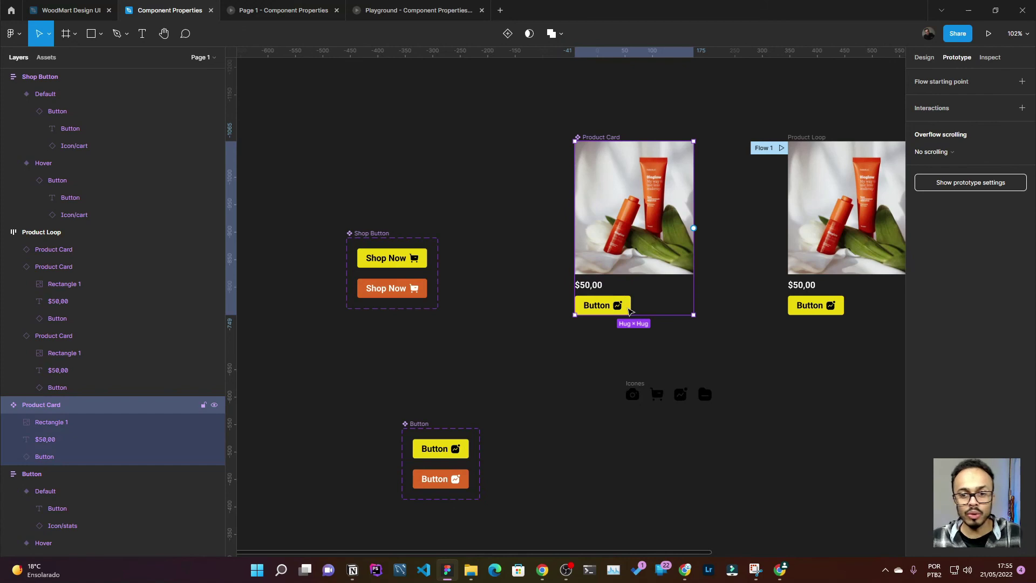
pyautogui.moveTo(114, 437)
pyautogui.click(59, 453)
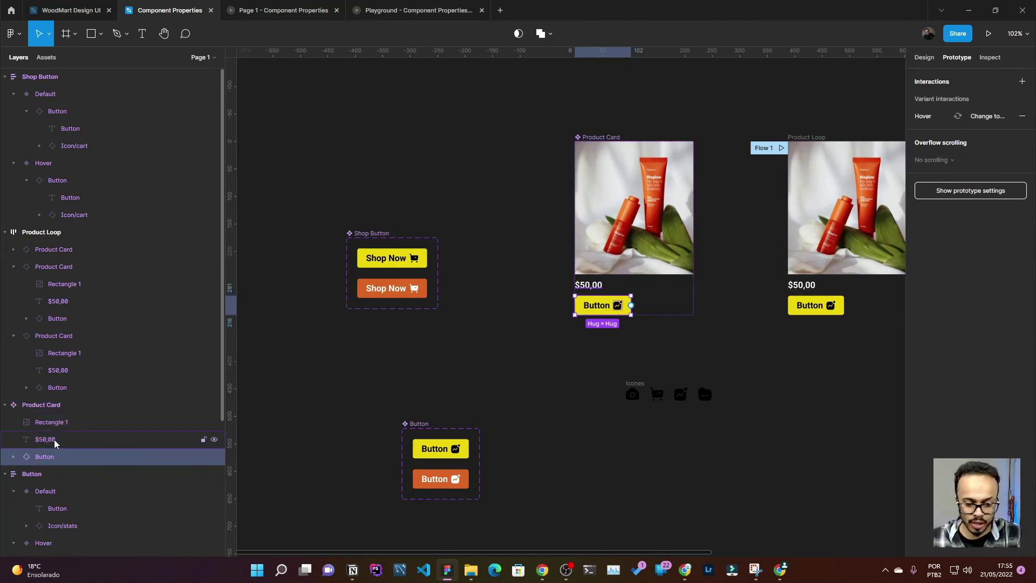
pyautogui.hotkey('alt', '8')
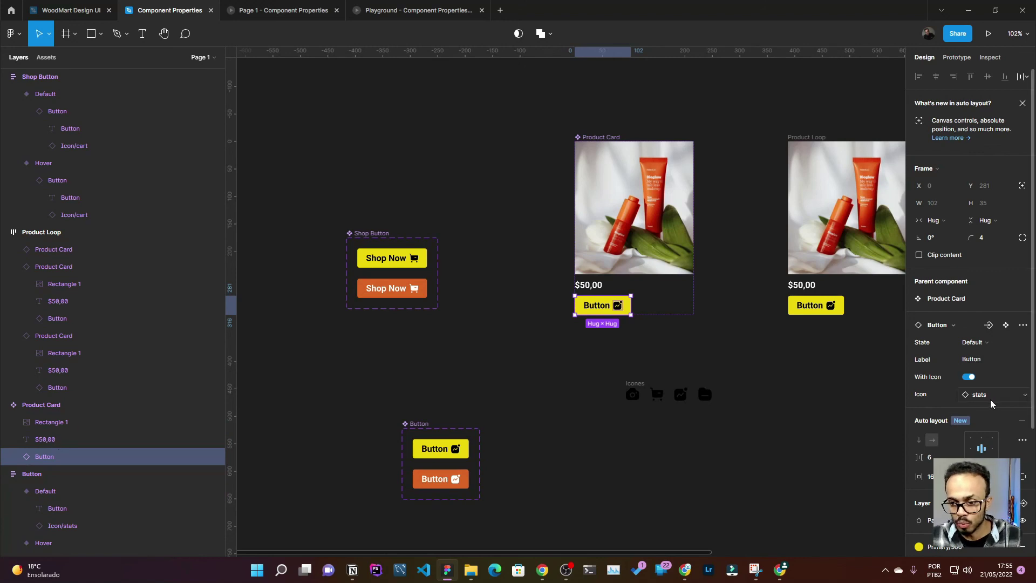
pyautogui.click(990, 397)
pyautogui.click(963, 444)
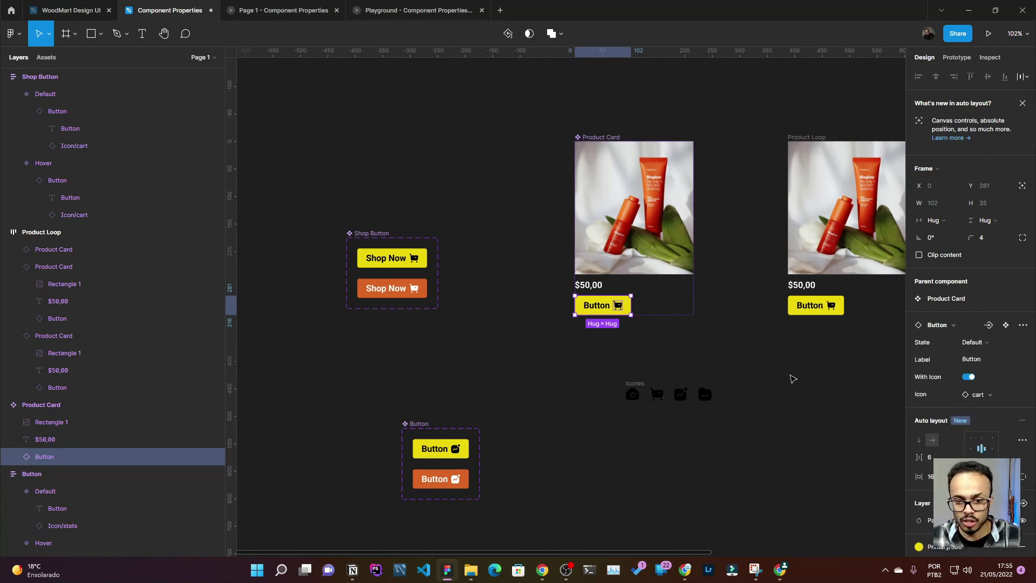
pyautogui.click(607, 356)
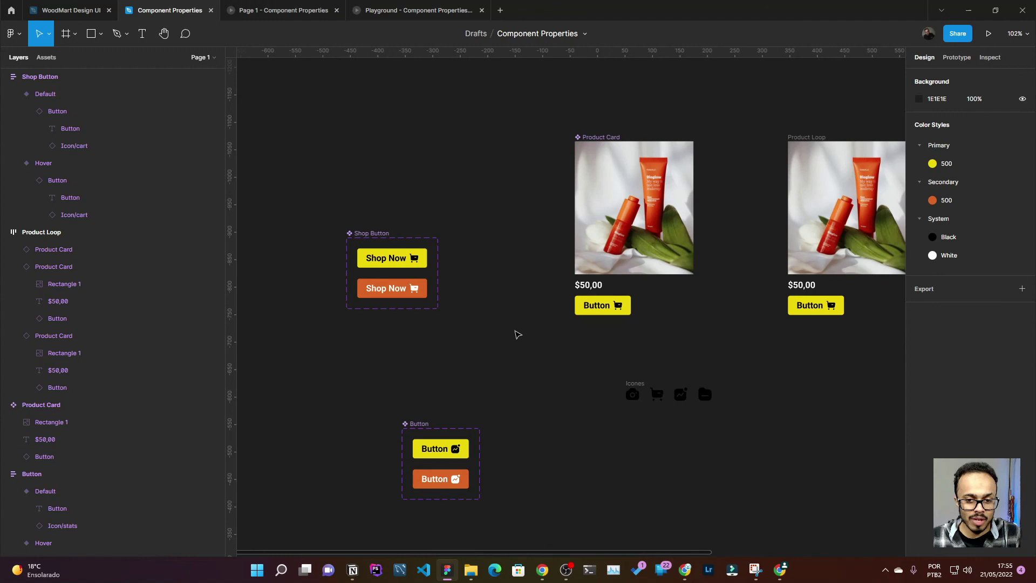
# Preview the product row, then select the Button component set
pyautogui.click(280, 10)
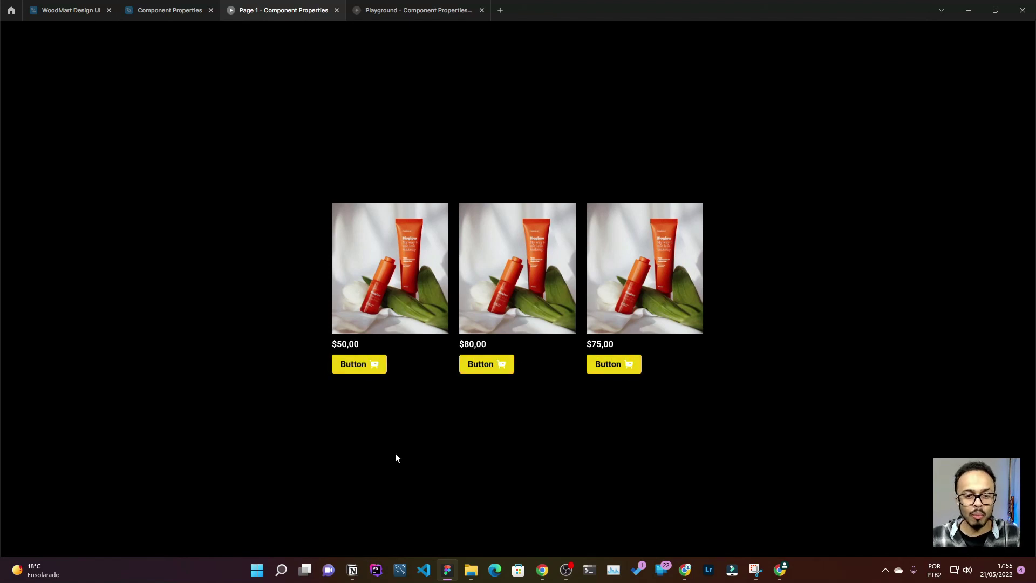
pyautogui.click(160, 11)
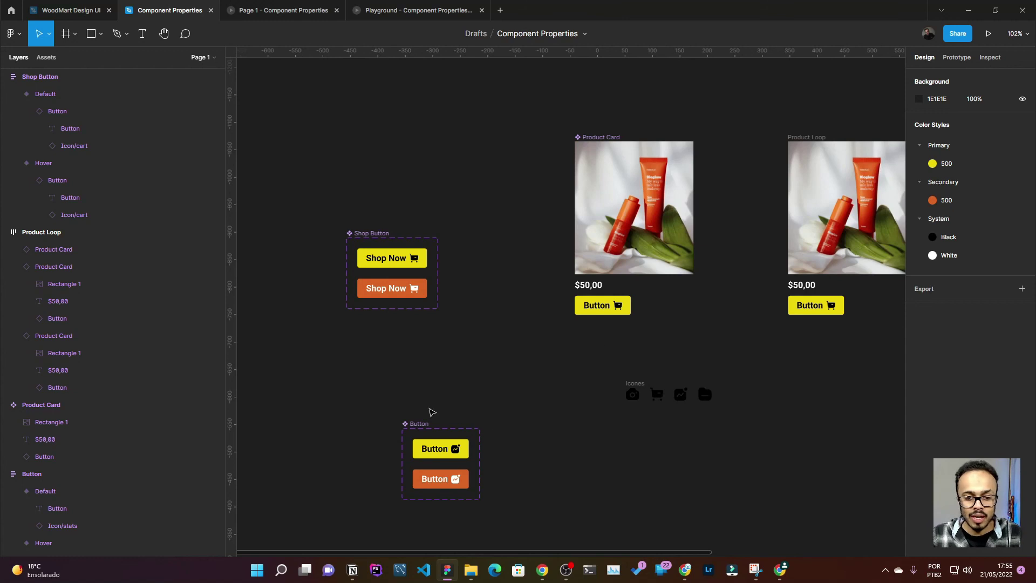
pyautogui.moveTo(376, 399); pyautogui.dragTo(522, 517)
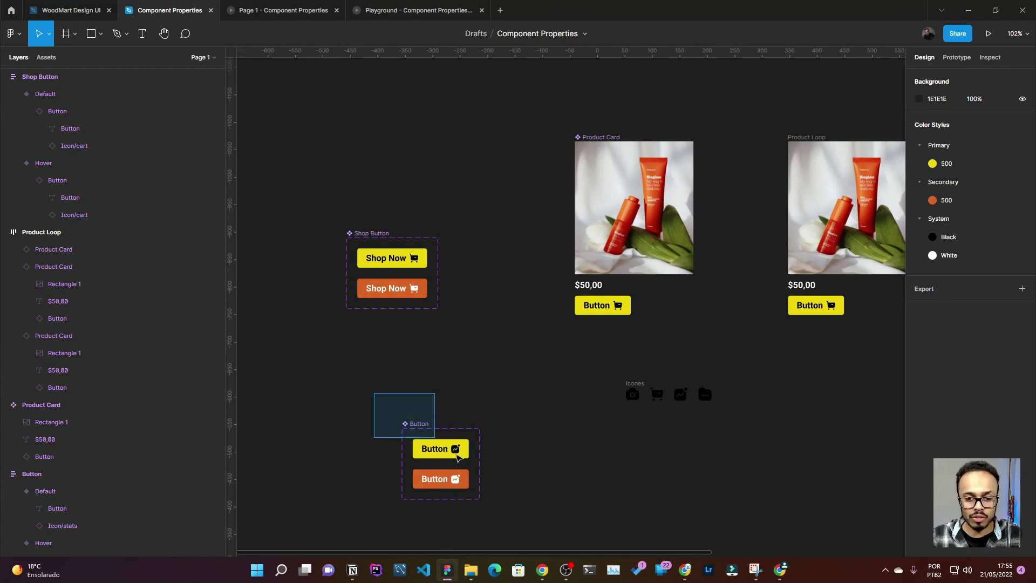
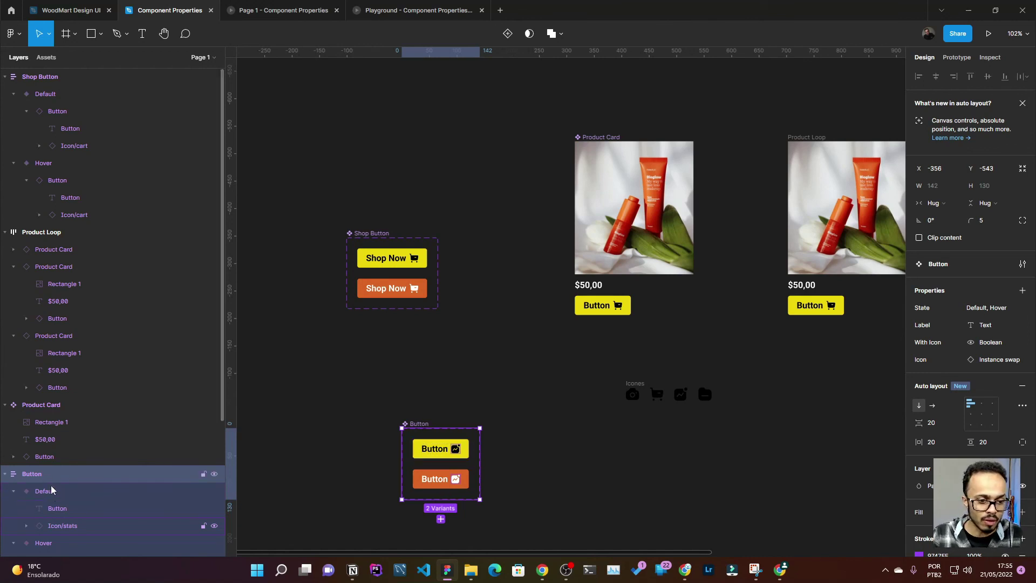
# Remove the Hover interaction from the generic Button's Default variant
pyautogui.click(94, 496)
pyautogui.hotkey('alt', '9')
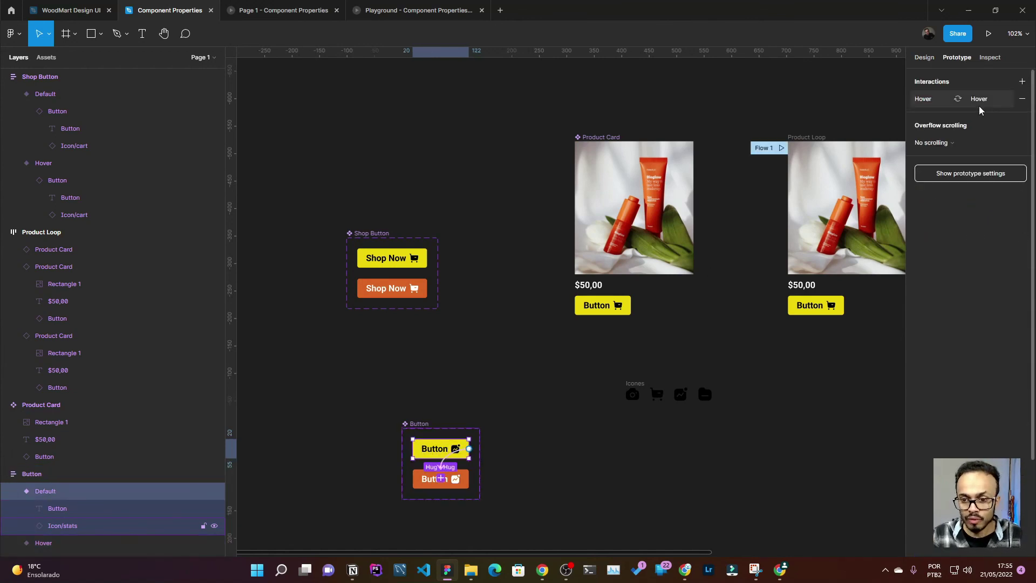
pyautogui.click(1021, 99)
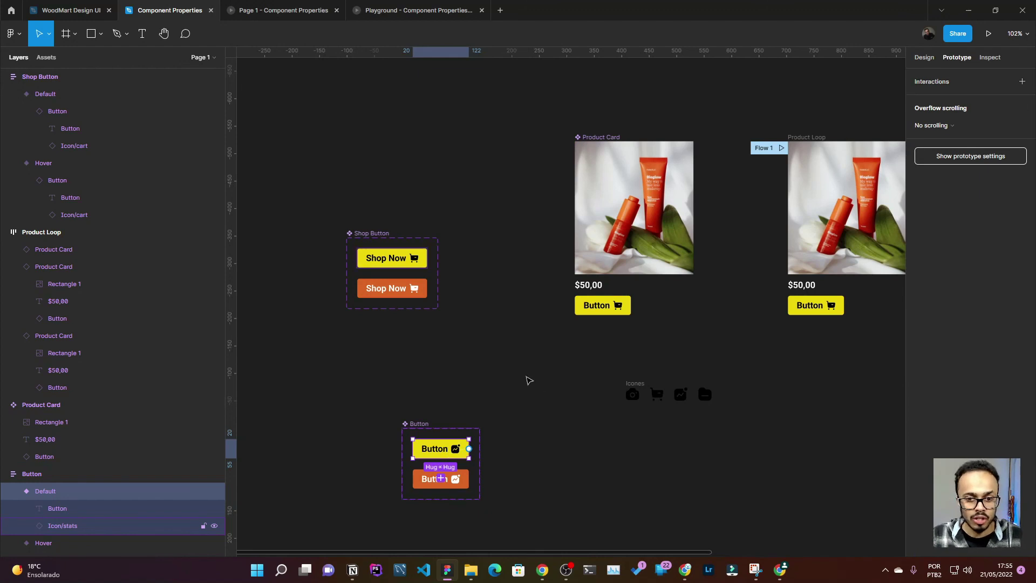
# Swap the Product Card's button instance to the Shop Button component
pyautogui.click(588, 345)
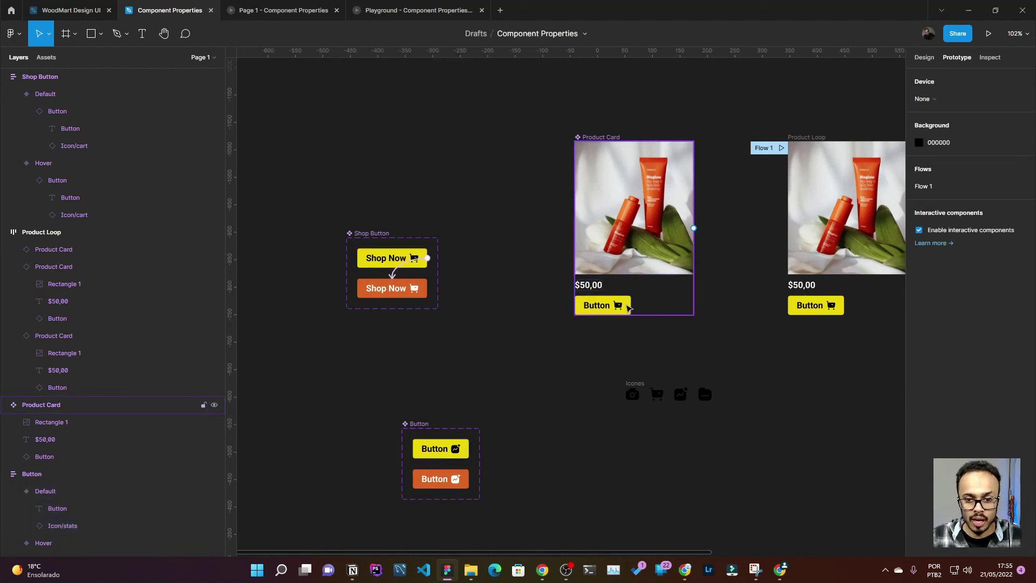
pyautogui.click(629, 307)
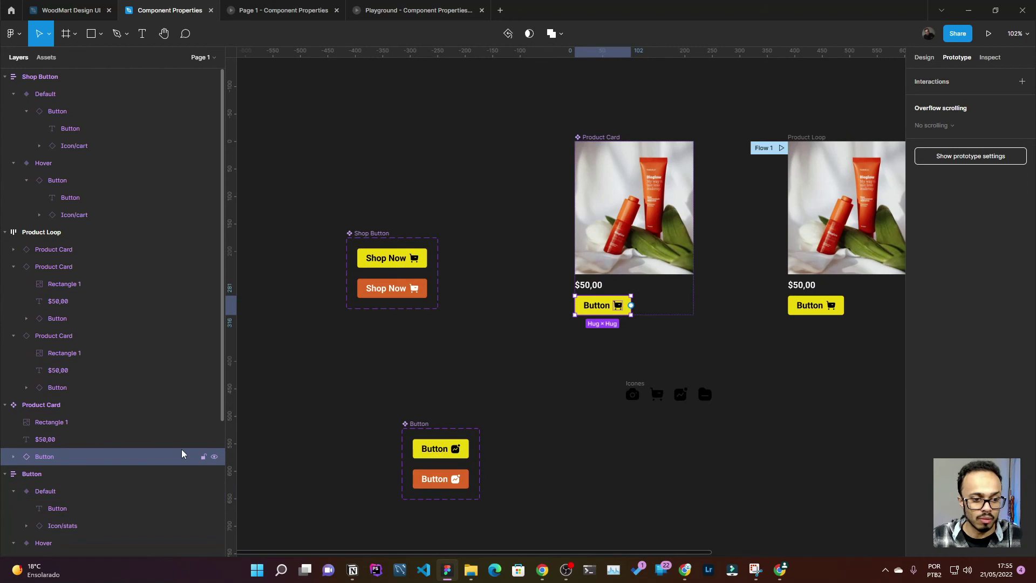
pyautogui.hotkey('alt', '8')
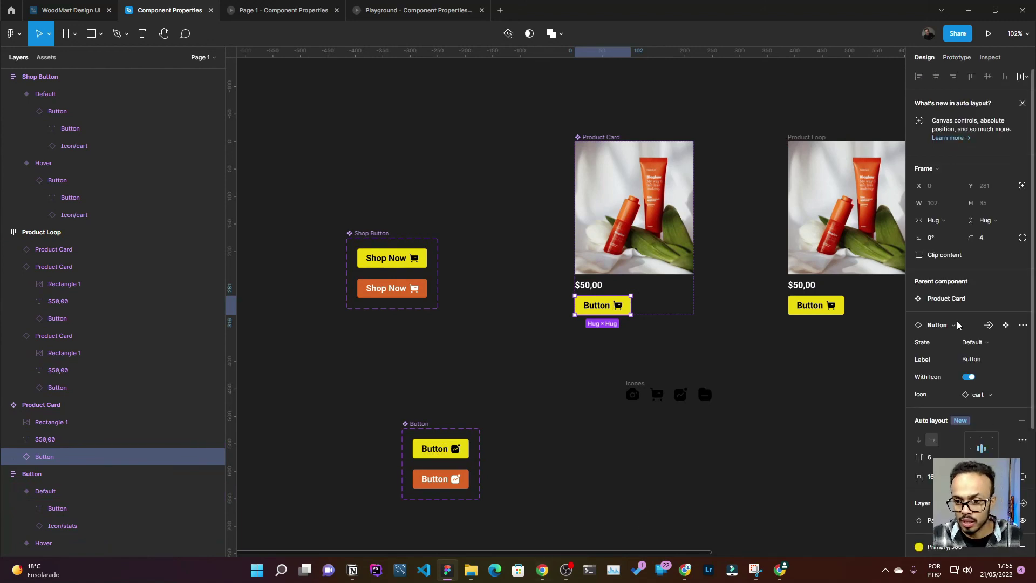
pyautogui.click(952, 324)
pyautogui.click(928, 483)
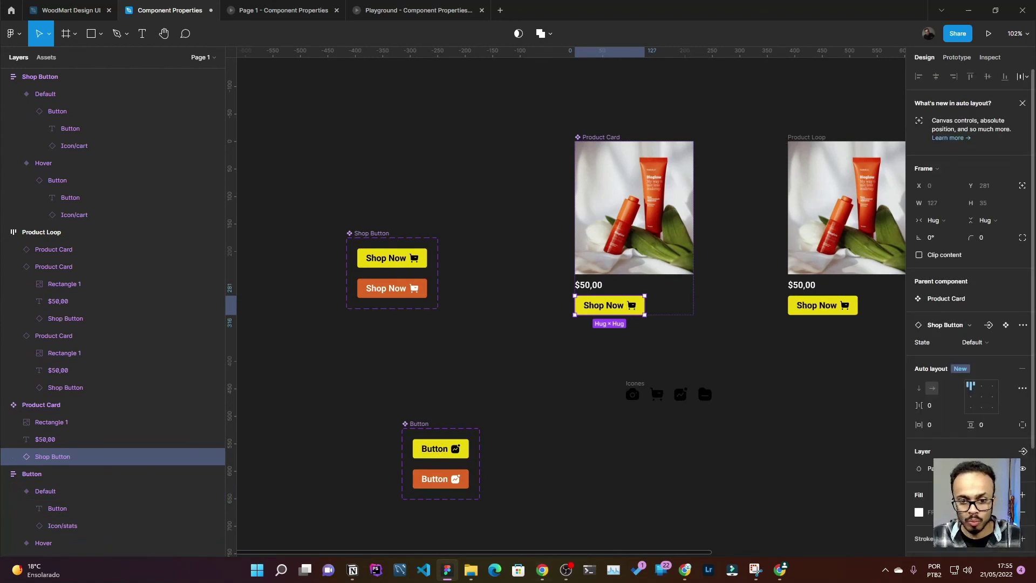
# Relabel the Shop Button variants: Default reads SHOP, Hover reads NOW
pyautogui.click(393, 263)
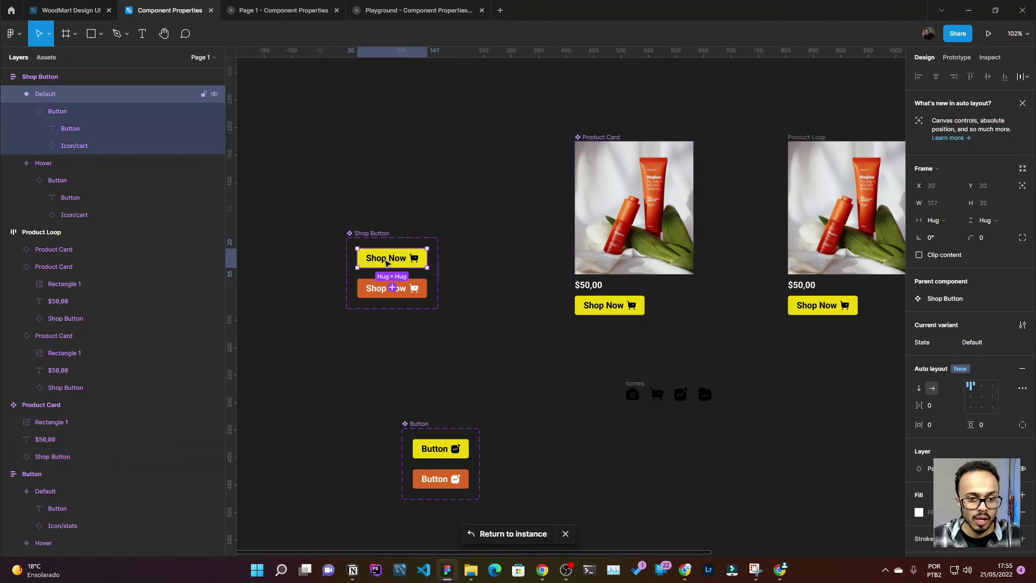
pyautogui.doubleClick(395, 261)
pyautogui.write('SHOP')
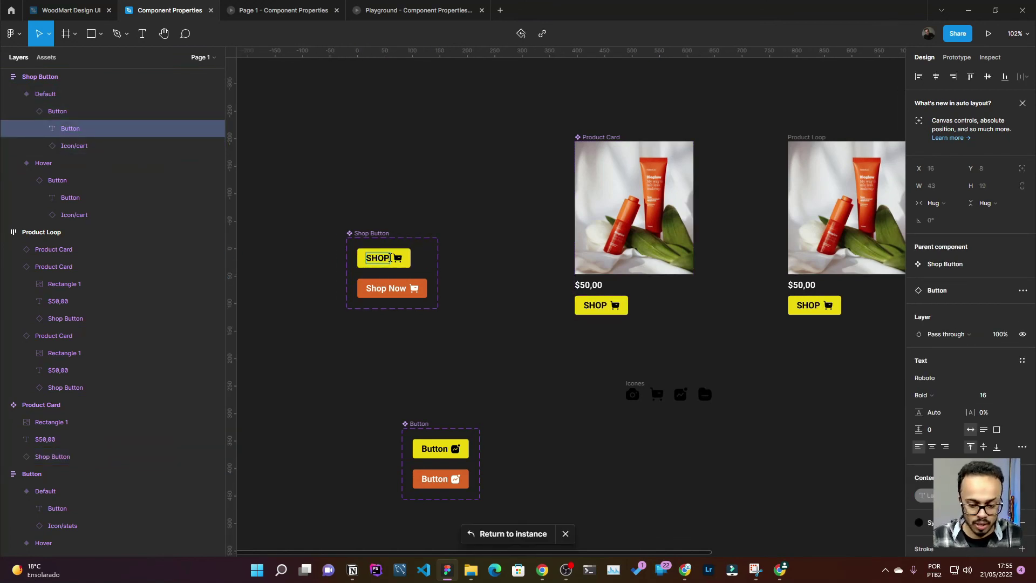
pyautogui.press('BackSpace')
pyautogui.write('P')
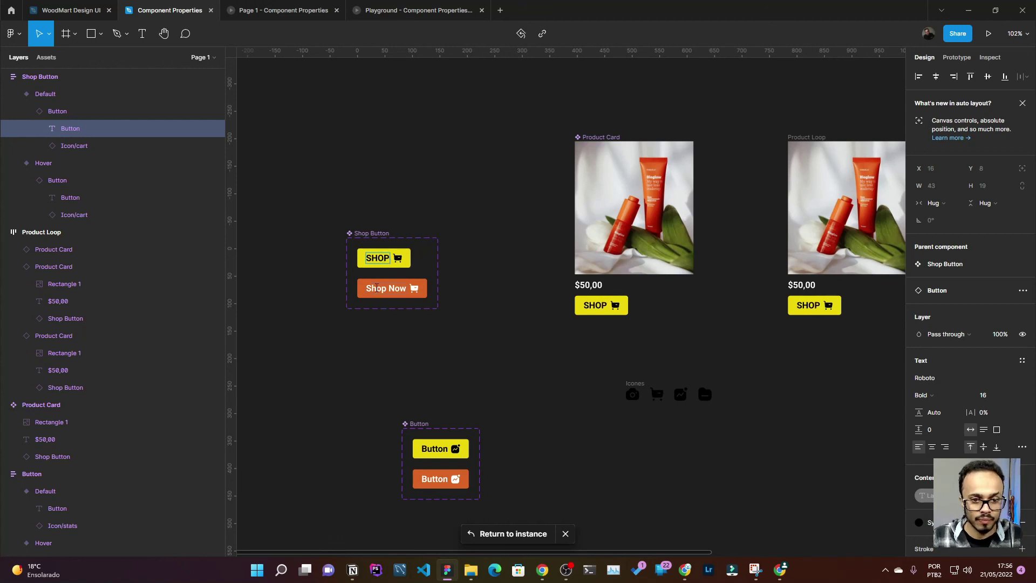
pyautogui.doubleClick(383, 289)
pyautogui.write('NOW')
# Set the Default-to-Hover interaction's animation to Smart animate
pyautogui.click(406, 249)
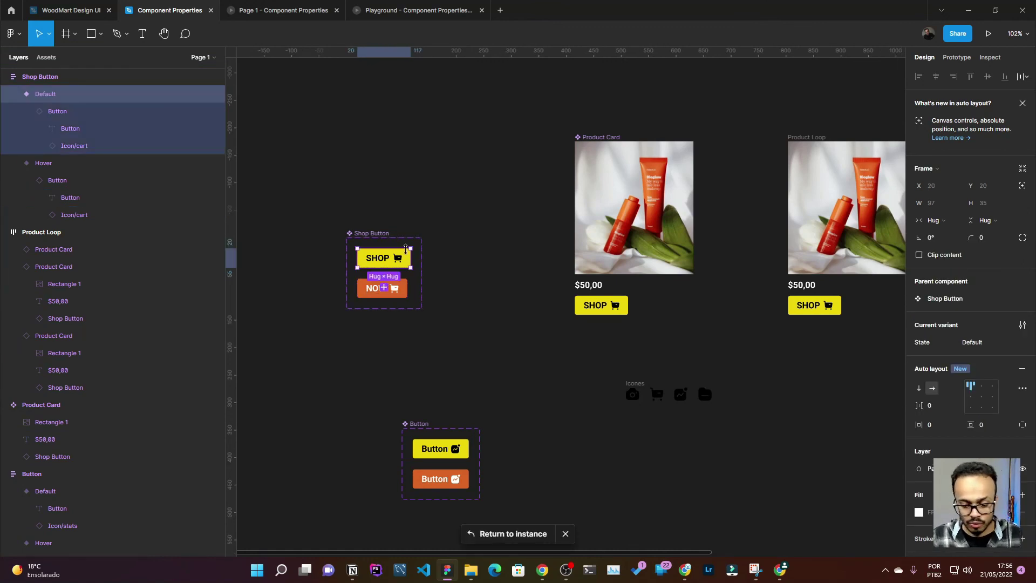
pyautogui.hotkey('shift', 'e')
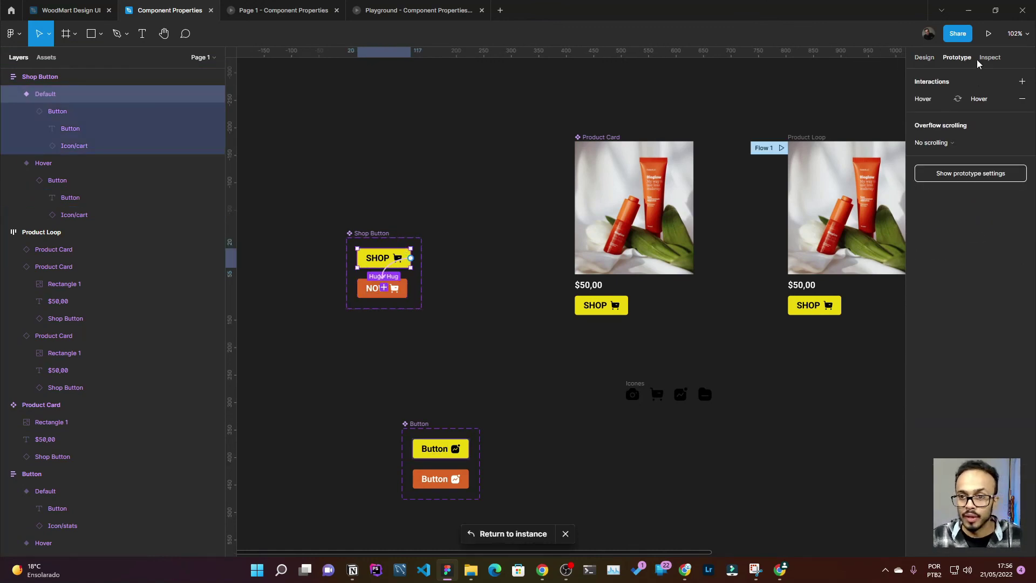
pyautogui.click(931, 97)
pyautogui.click(821, 275)
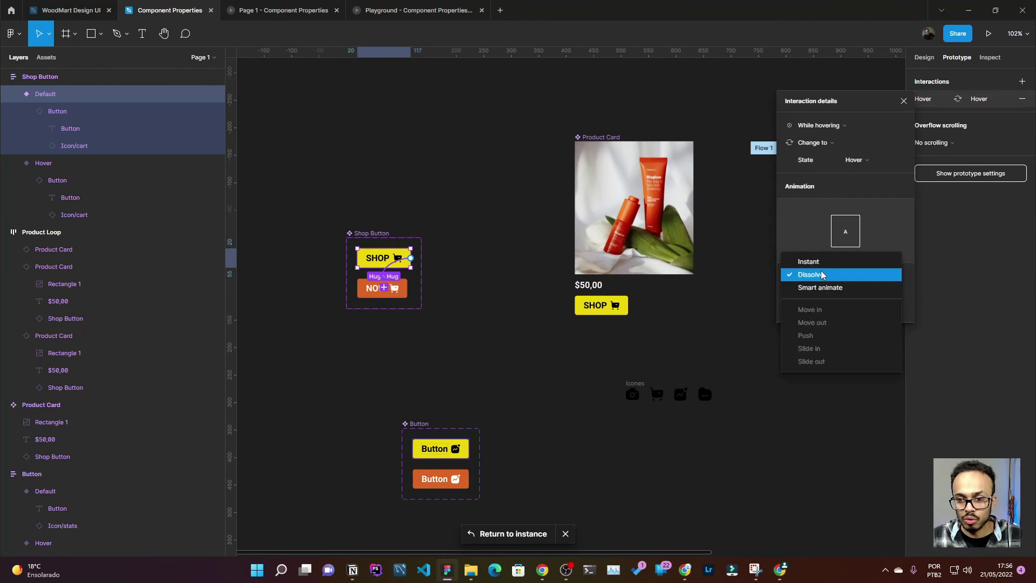
pyautogui.click(817, 284)
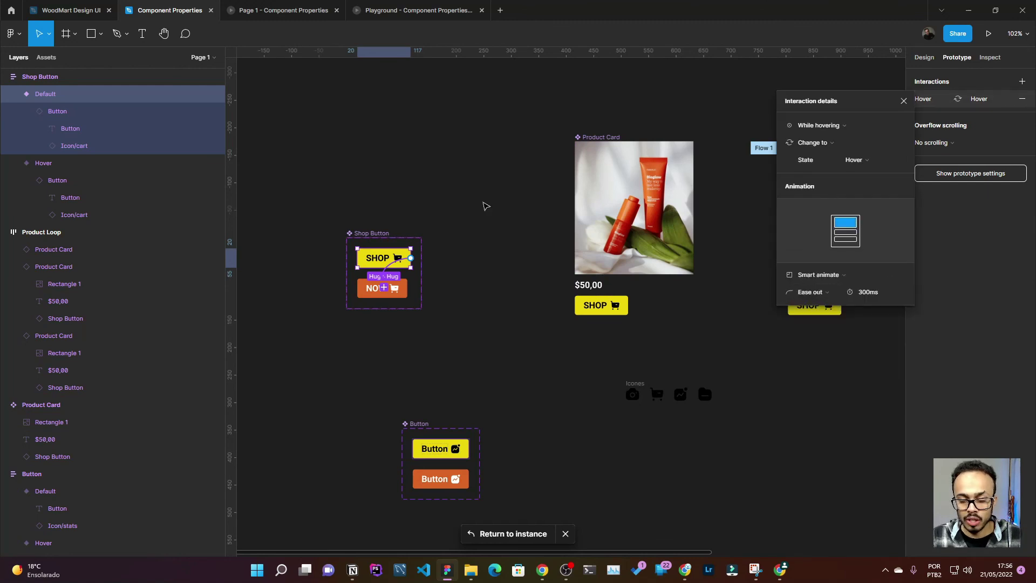
pyautogui.click(468, 204)
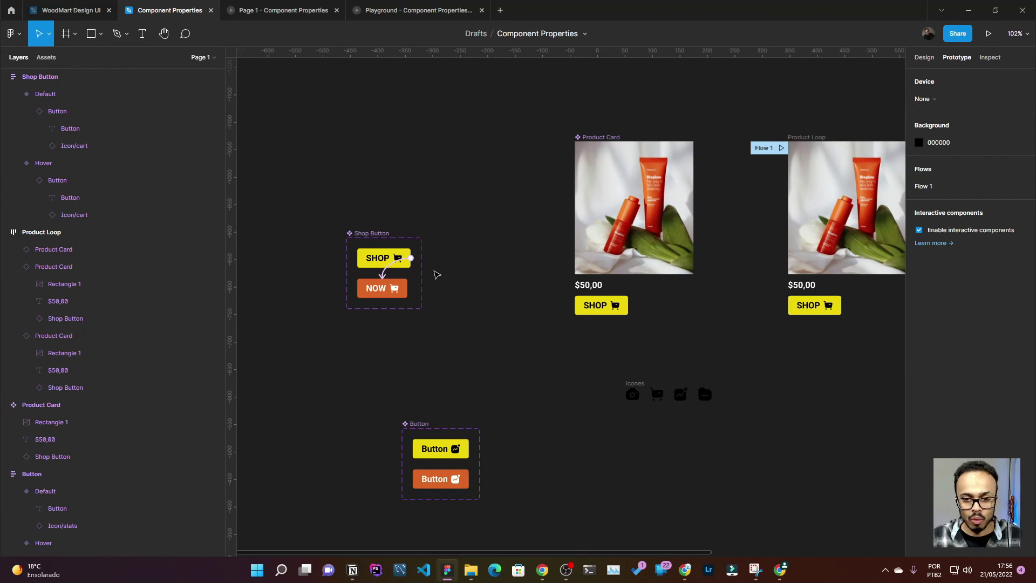
pyautogui.hotkey('ctrl', 'Tab')
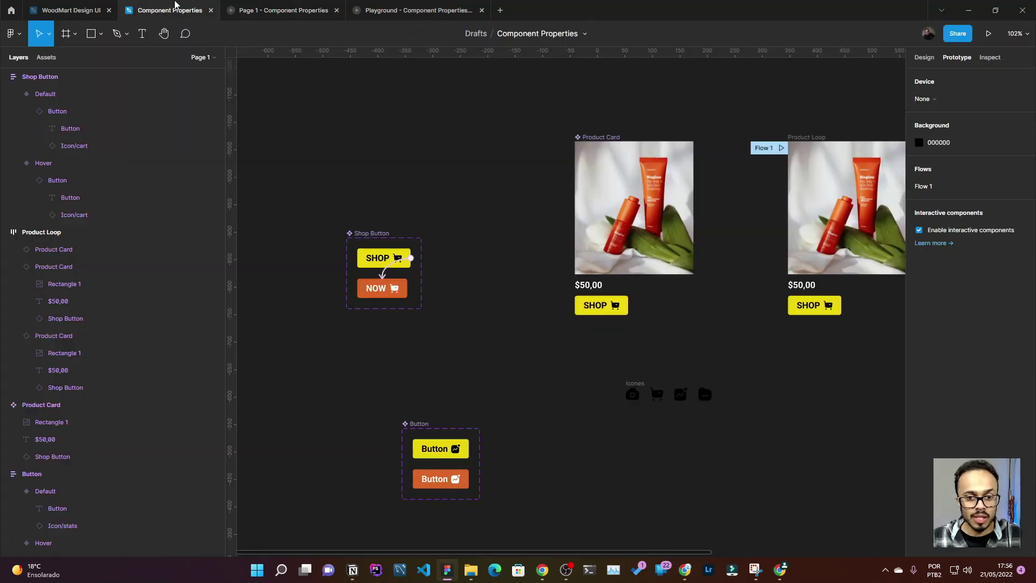
pyautogui.click(187, 7)
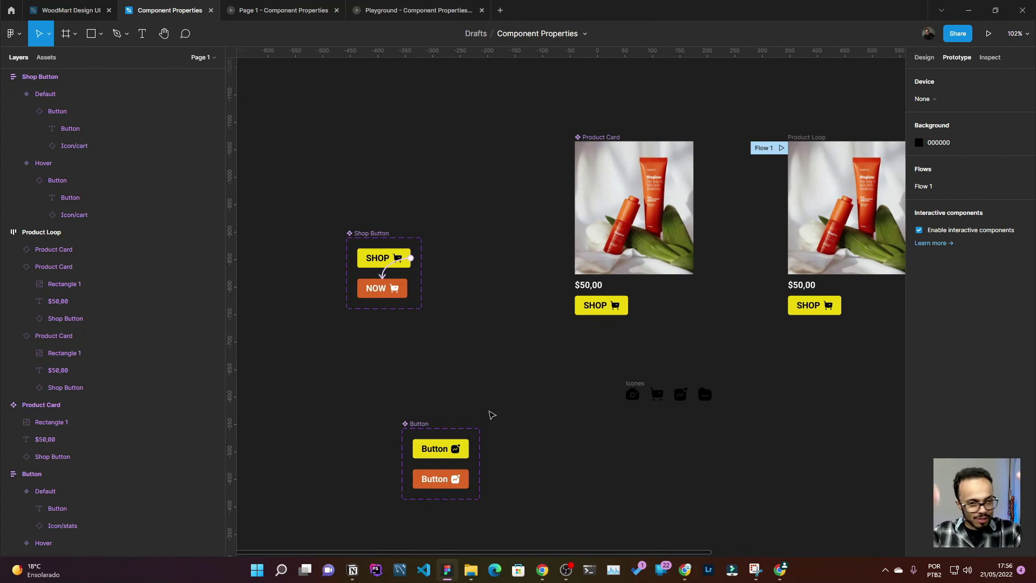
# Detach the Hover variant's Secondary/500 fill and recolour it dark olive 675B1C
pyautogui.click(442, 485)
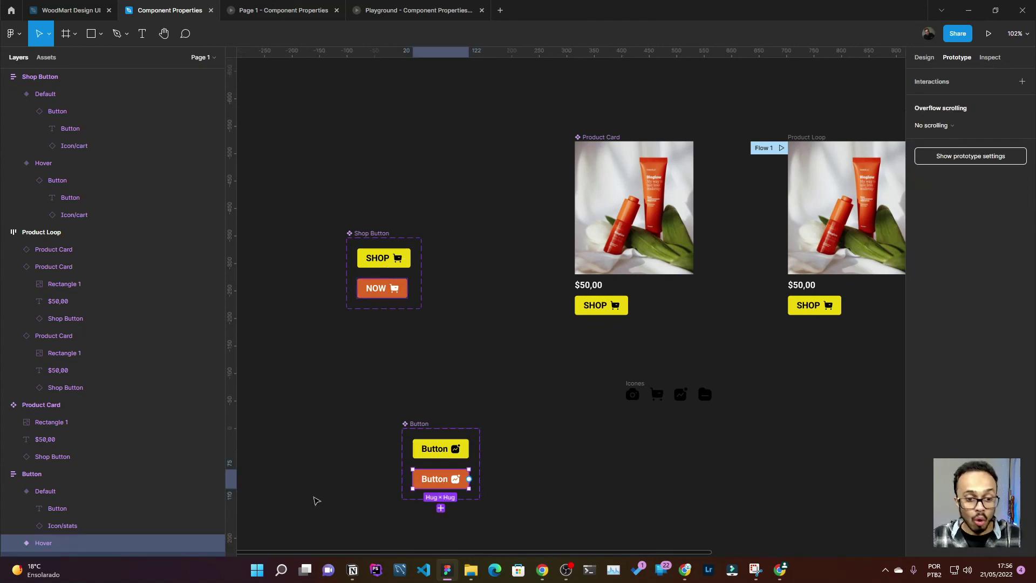
pyautogui.scroll(-2, 86, 496)
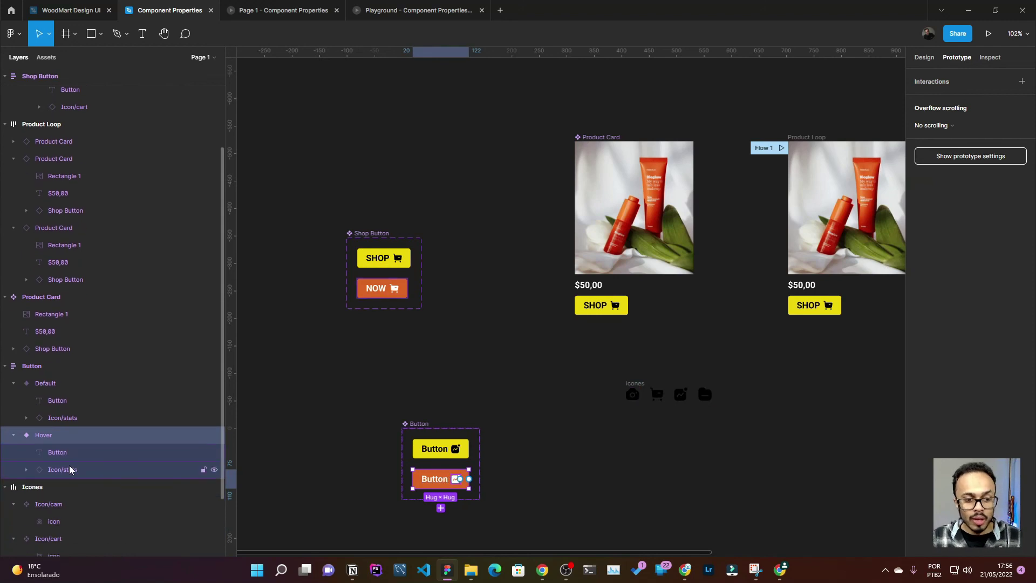
pyautogui.click(919, 59)
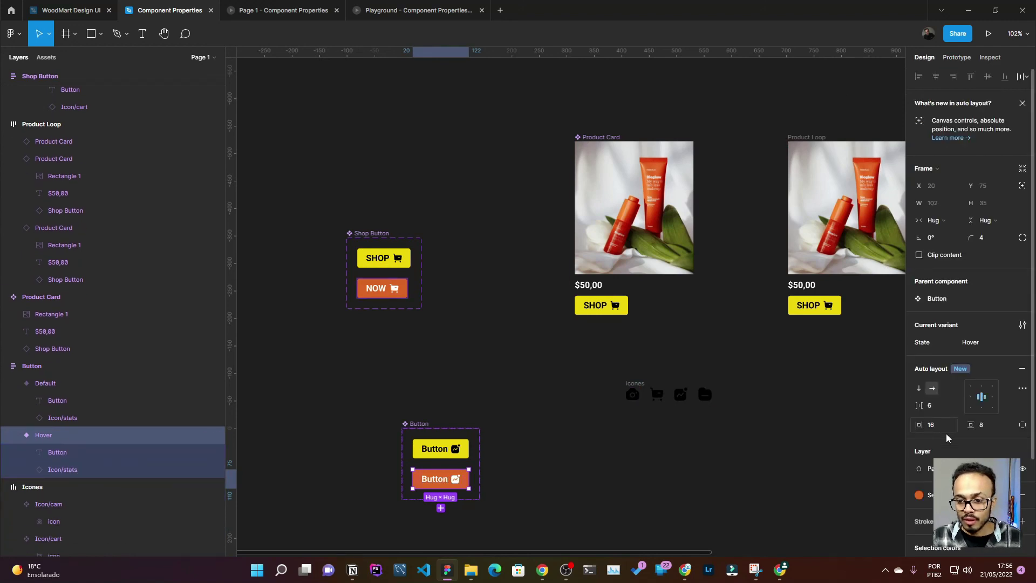
pyautogui.scroll(-3, 955, 399)
pyautogui.click(1003, 377)
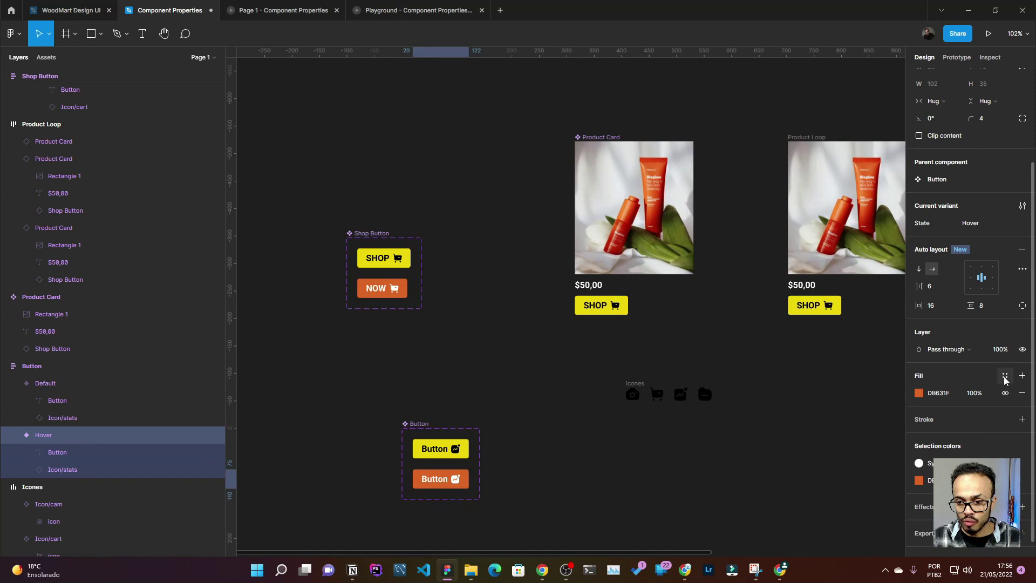
pyautogui.click(919, 394)
pyautogui.moveTo(859, 345)
pyautogui.mouseDown()
pyautogui.moveTo(848, 308)
pyautogui.moveTo(860, 361)
pyautogui.mouseUp()
pyautogui.moveTo(816, 429); pyautogui.dragTo(823, 429)
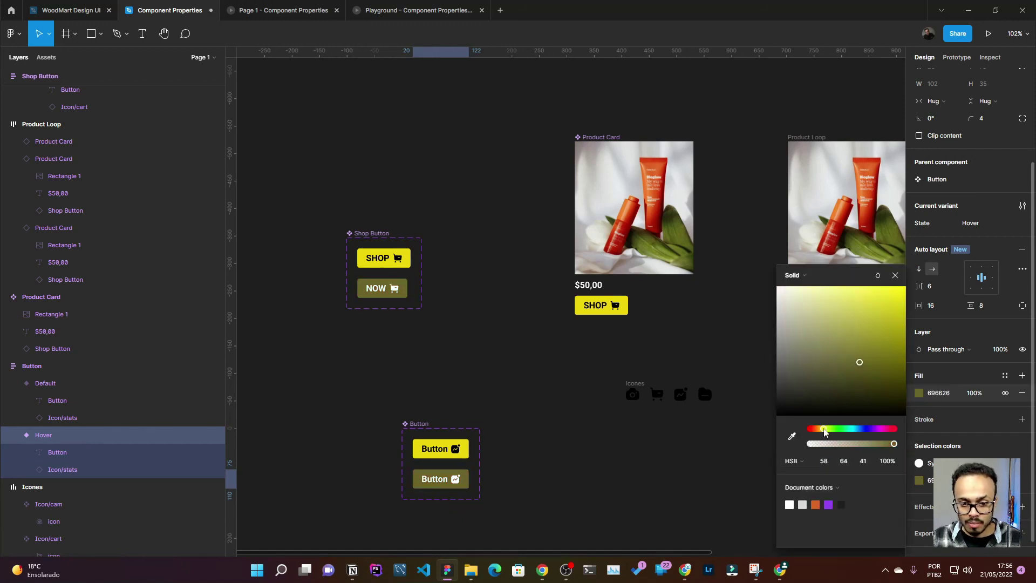
pyautogui.moveTo(852, 381); pyautogui.dragTo(869, 363)
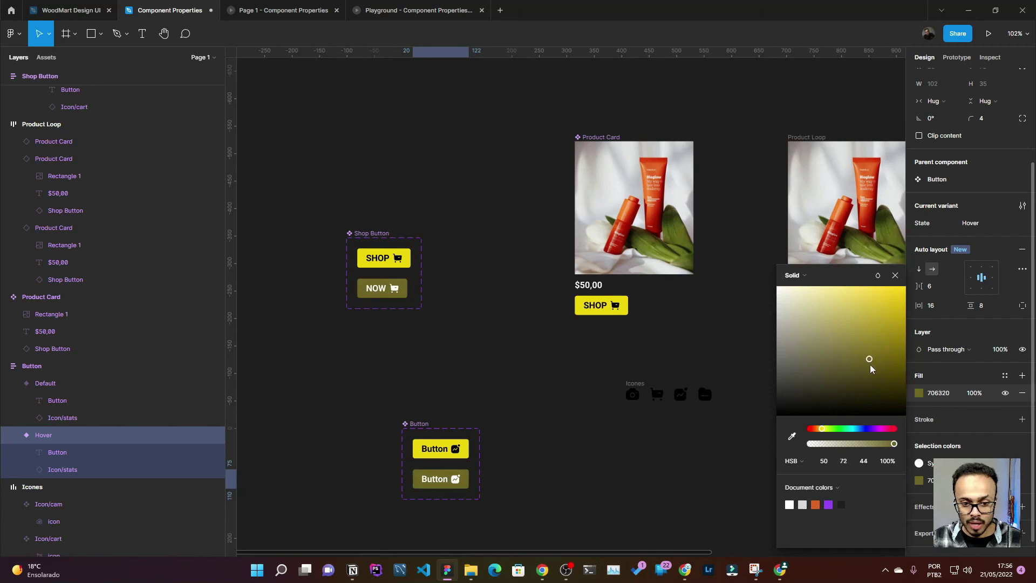
pyautogui.click(451, 344)
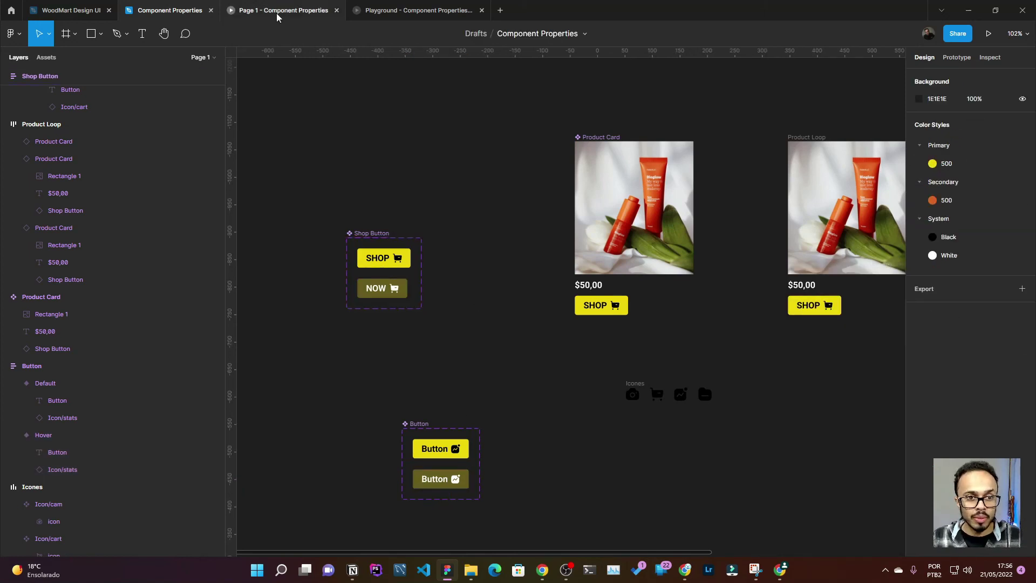
pyautogui.click(276, 11)
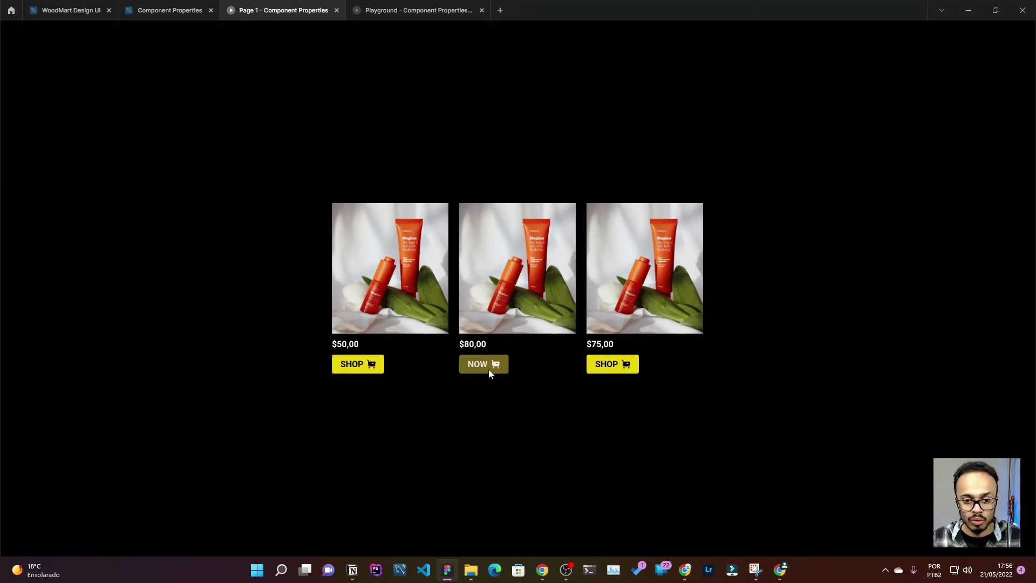
pyautogui.click(210, 4)
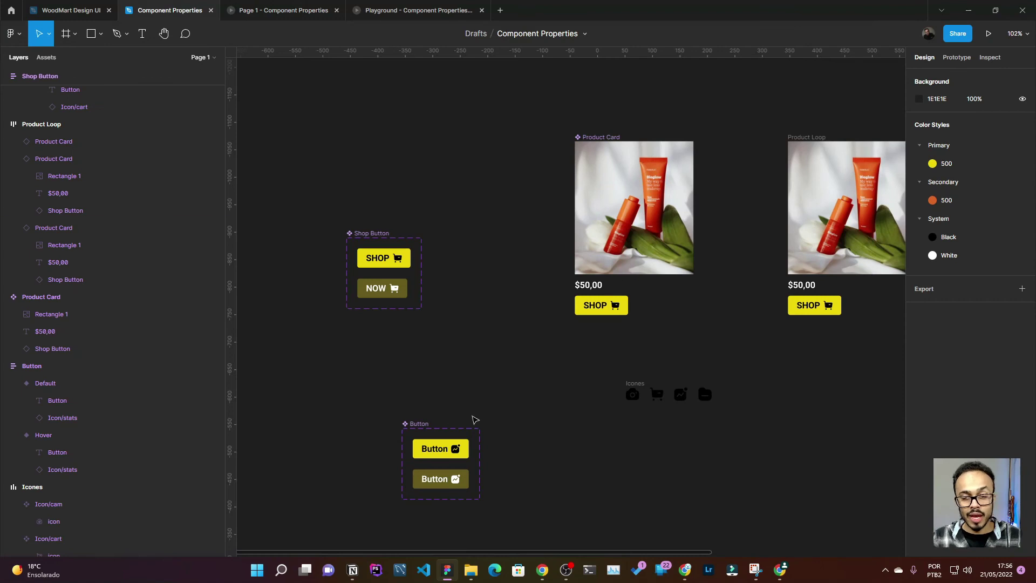
pyautogui.keyDown('ctrl'); pyautogui.scroll(2, 771, 344); pyautogui.keyUp('ctrl')
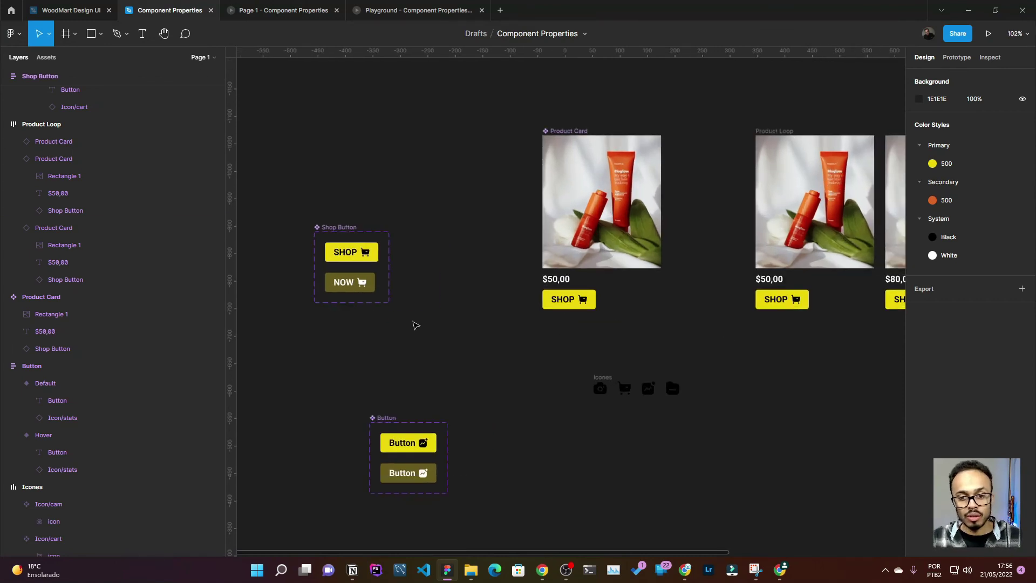